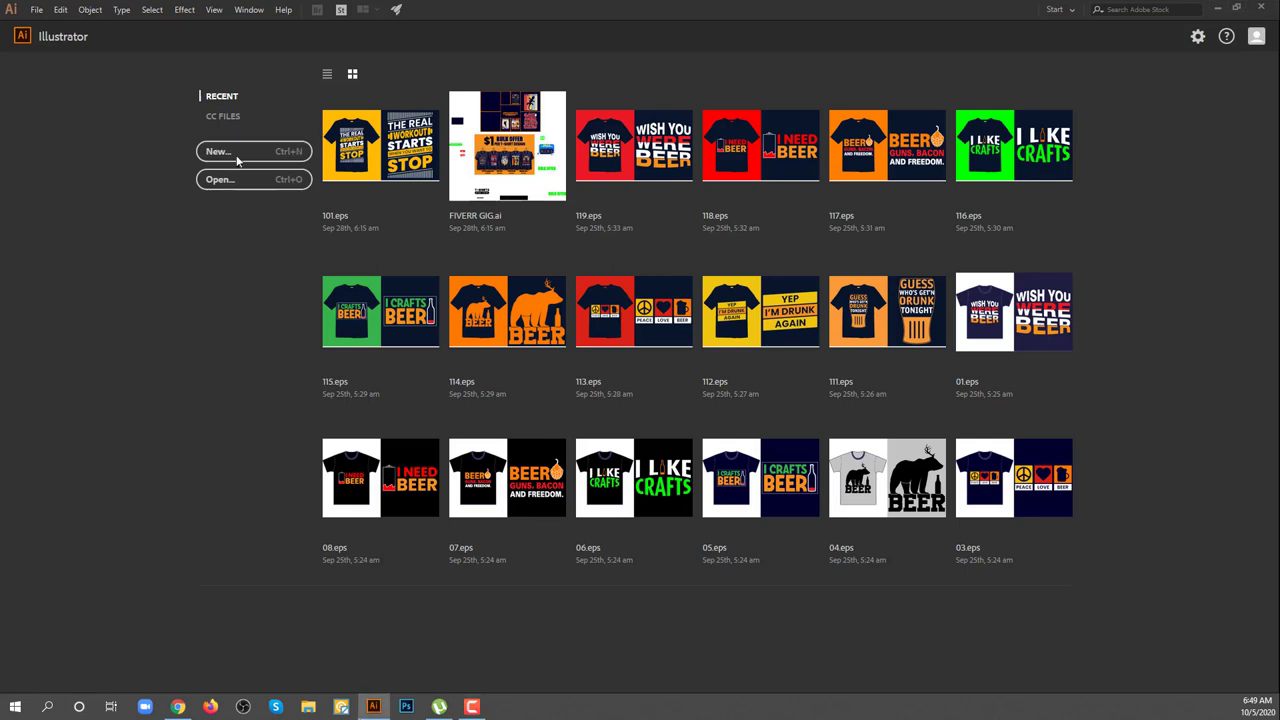
Create a new 12 × 18 in portrait document and show the rulers.
click(238, 160)
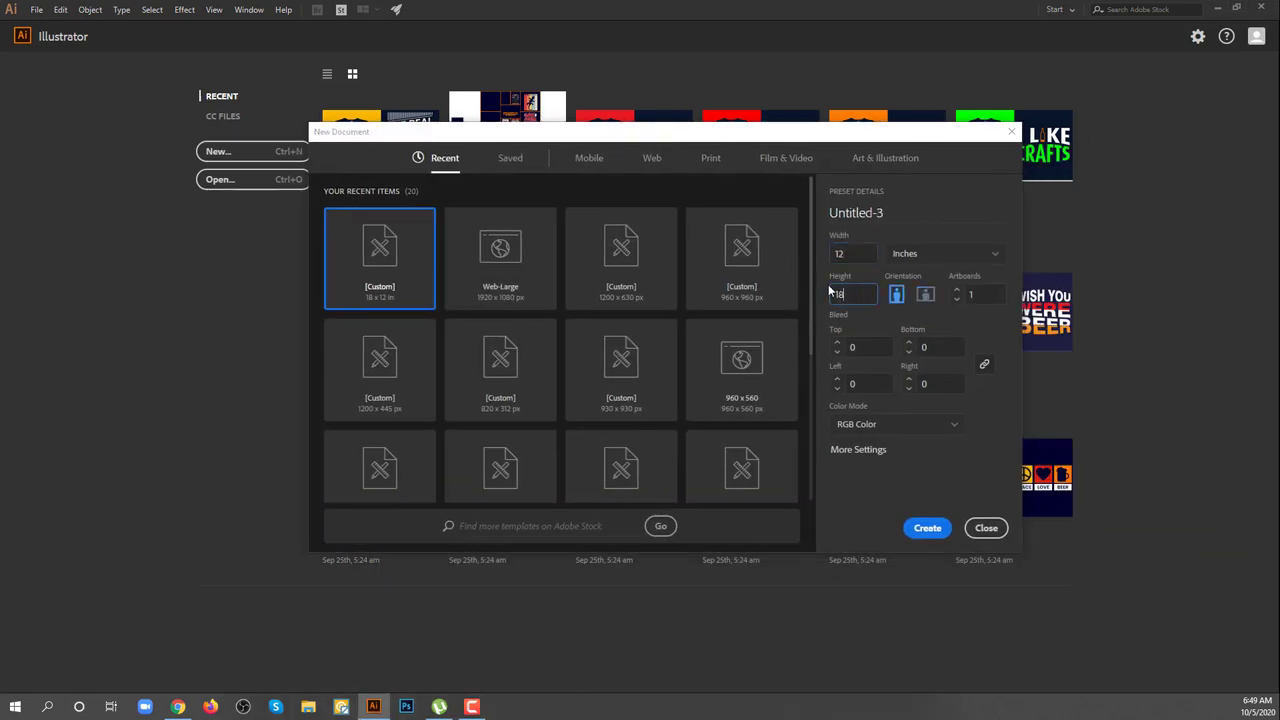
click(927, 529)
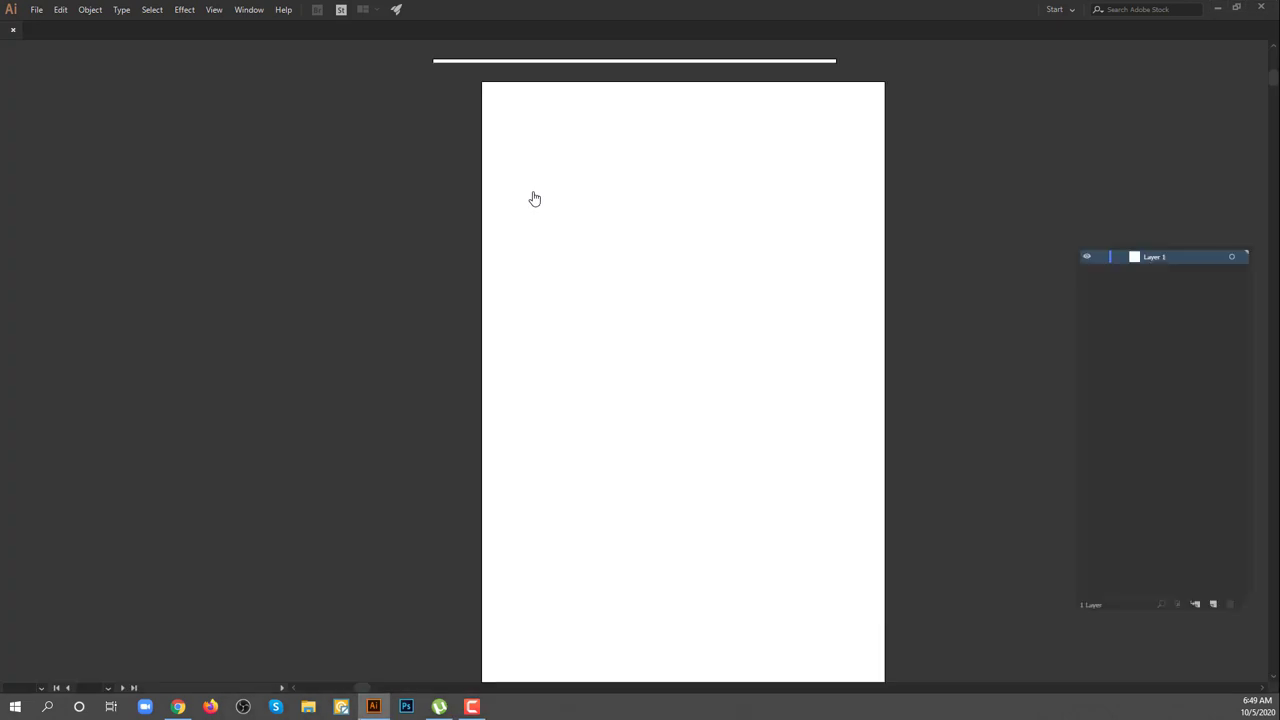
alt+click(691, 280)
key(ctrl+r)
alt+click(606, 268)
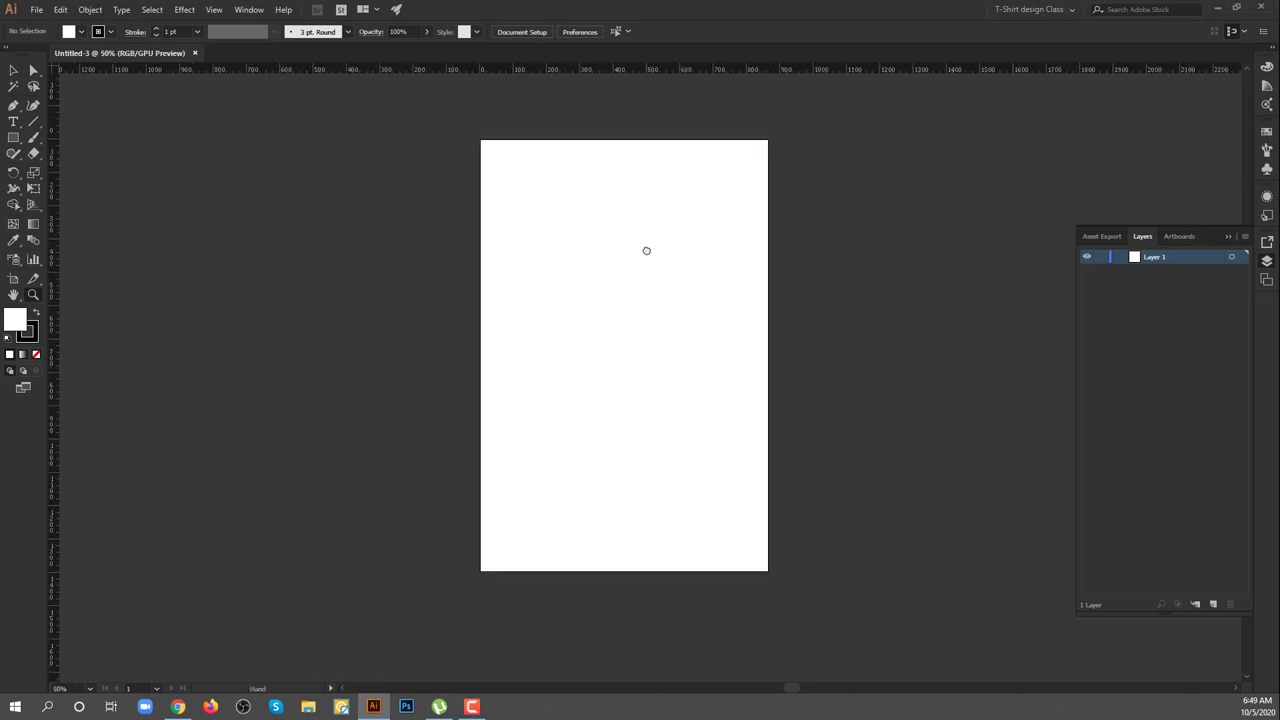
Add a black, strokeless 12 × 18 in rectangle aligned to the artboard, with rulers back in pixels.
click(110, 32)
key(m)
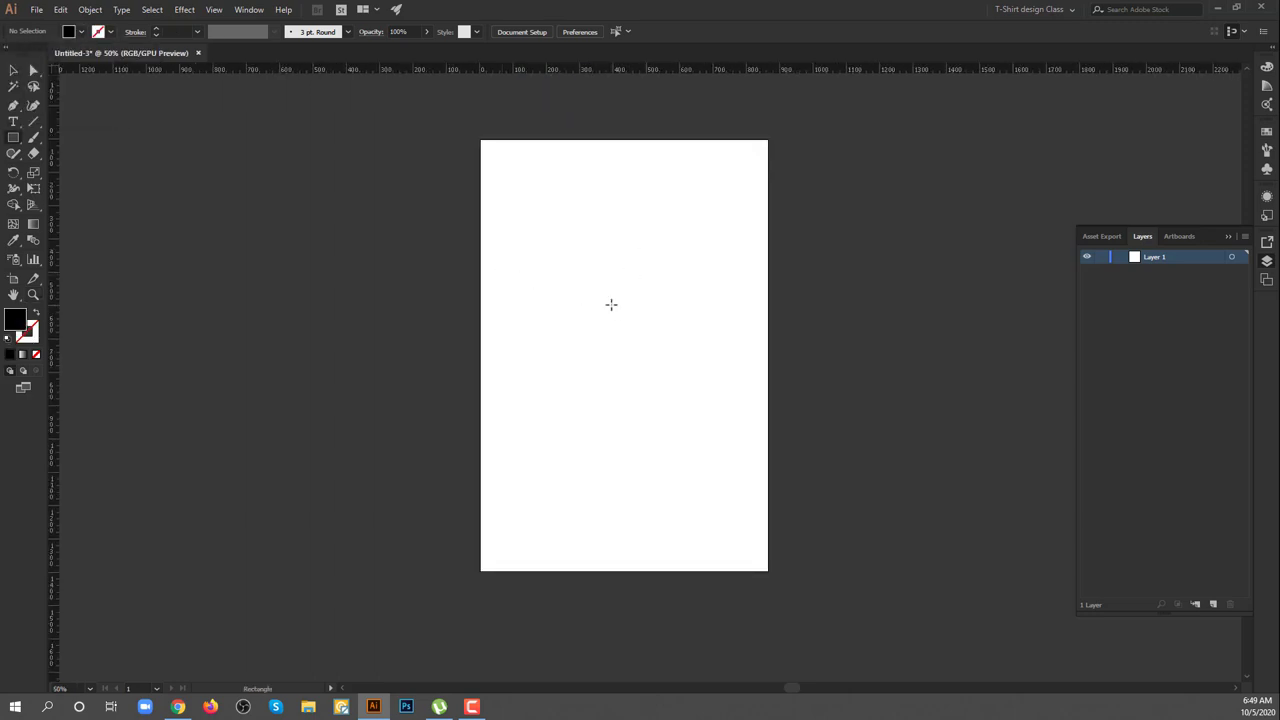
click(631, 259)
right_click(596, 68)
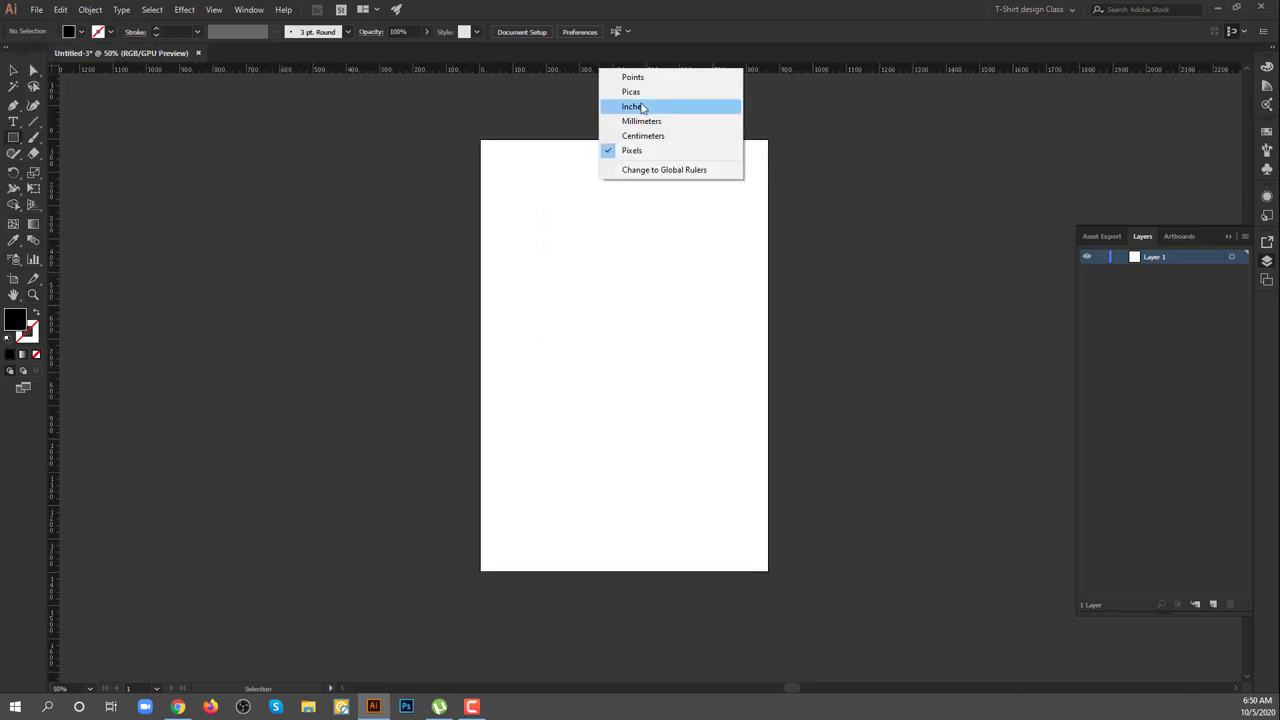
click(641, 105)
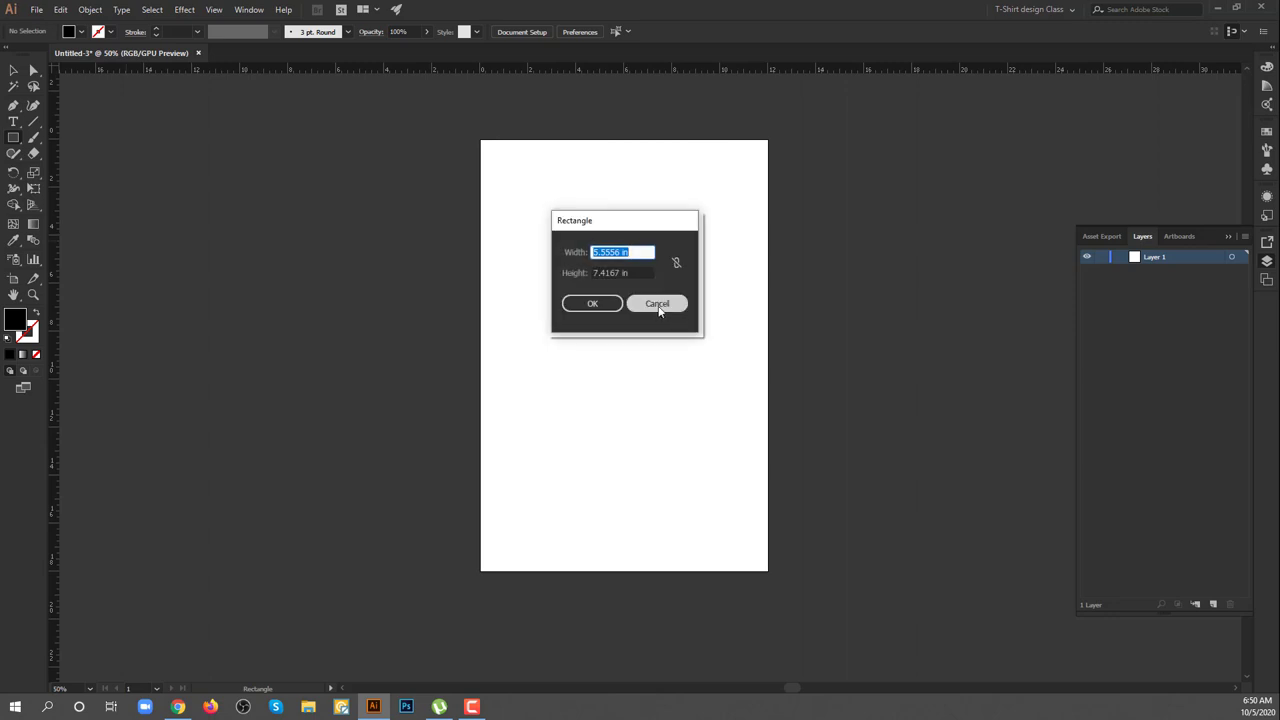
click(593, 304)
click(574, 36)
key(ctrl+shift+a)
key(v)
right_click(555, 68)
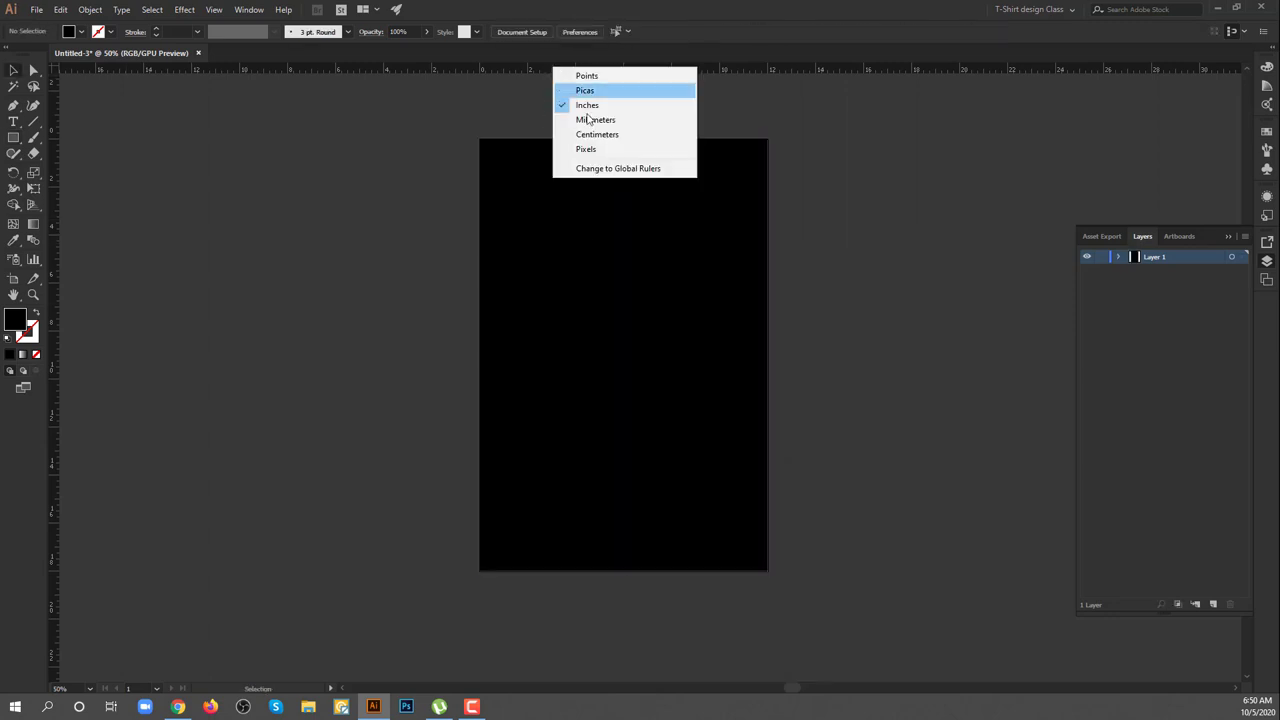
click(598, 149)
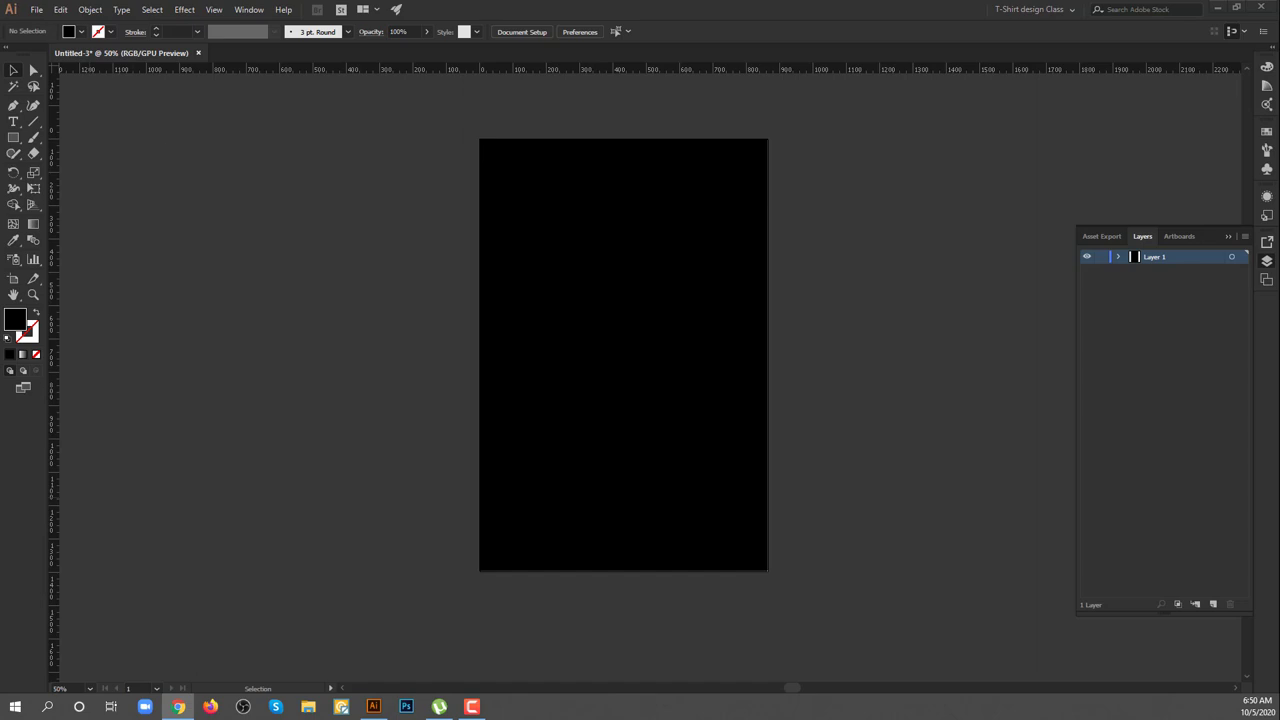
Add large white 'GAMER' text centred on the artboard.
key(t)
click(342, 270)
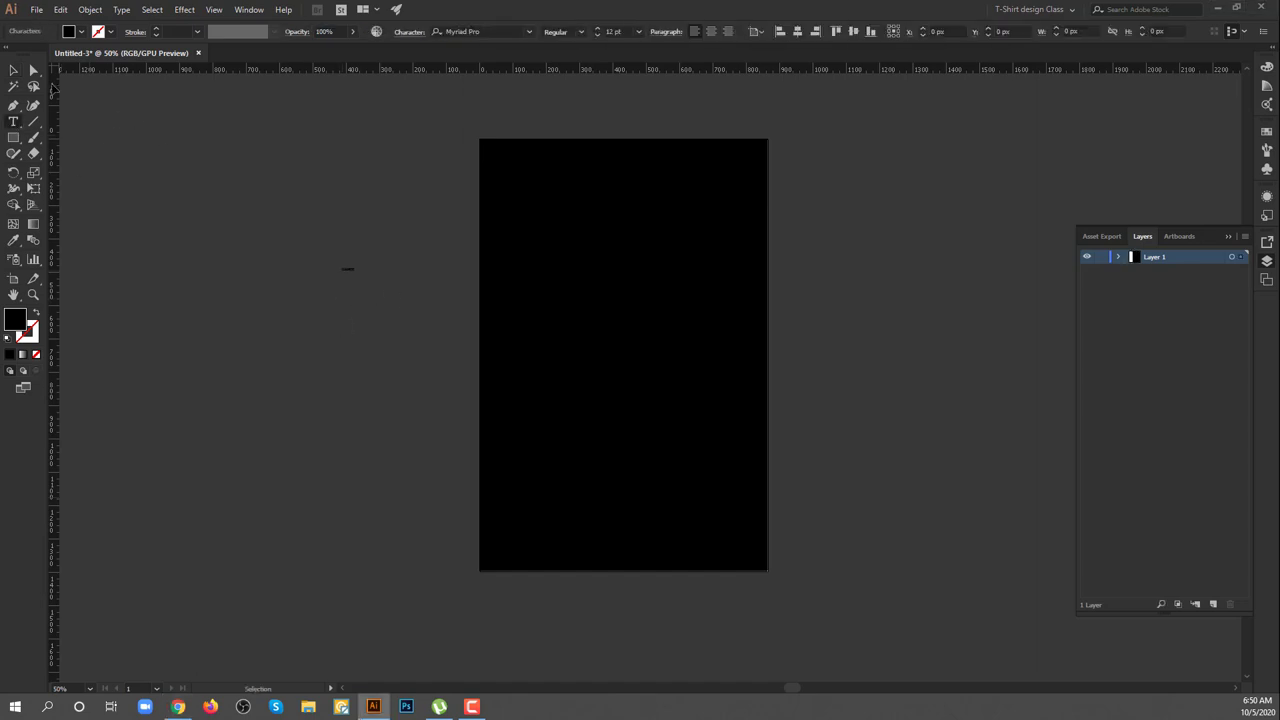
text(GAMER)
drag(206, 314, 163, 377)
click(80, 31)
click(24, 64)
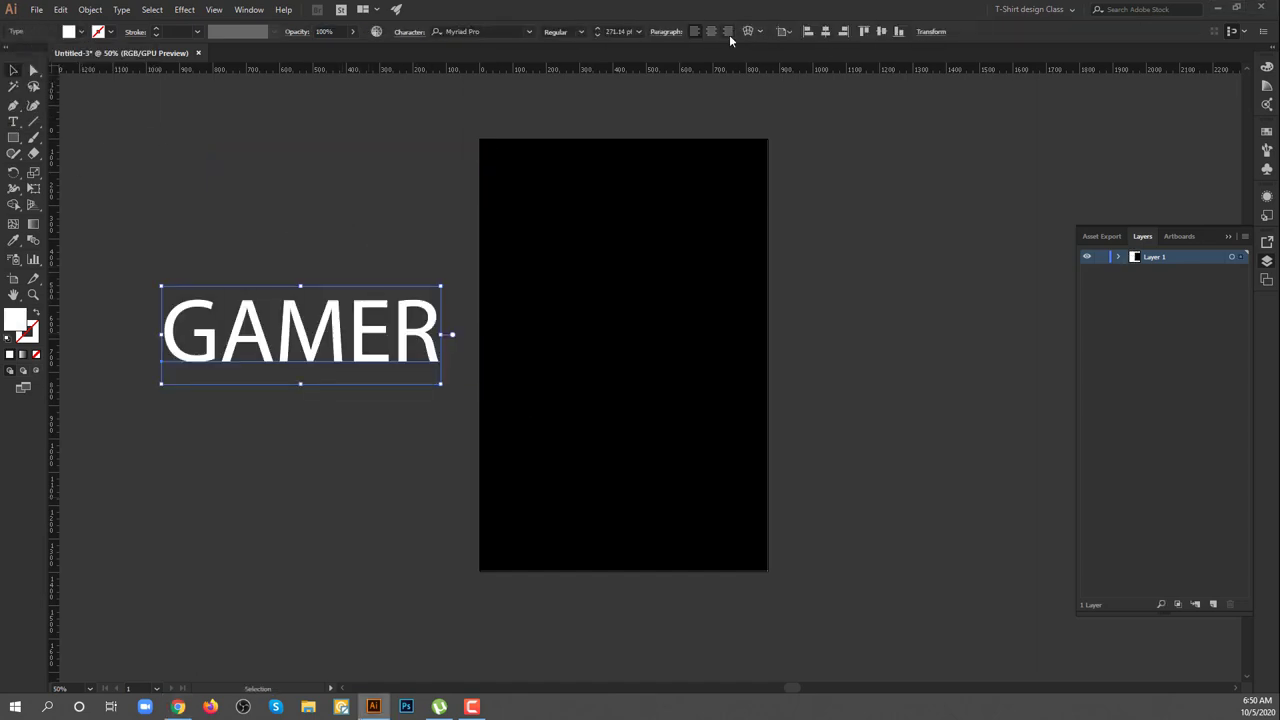
mouse_move(441, 344)
mouse_down()
mouse_move(762, 344)
mouse_move(668, 405)
mouse_up()
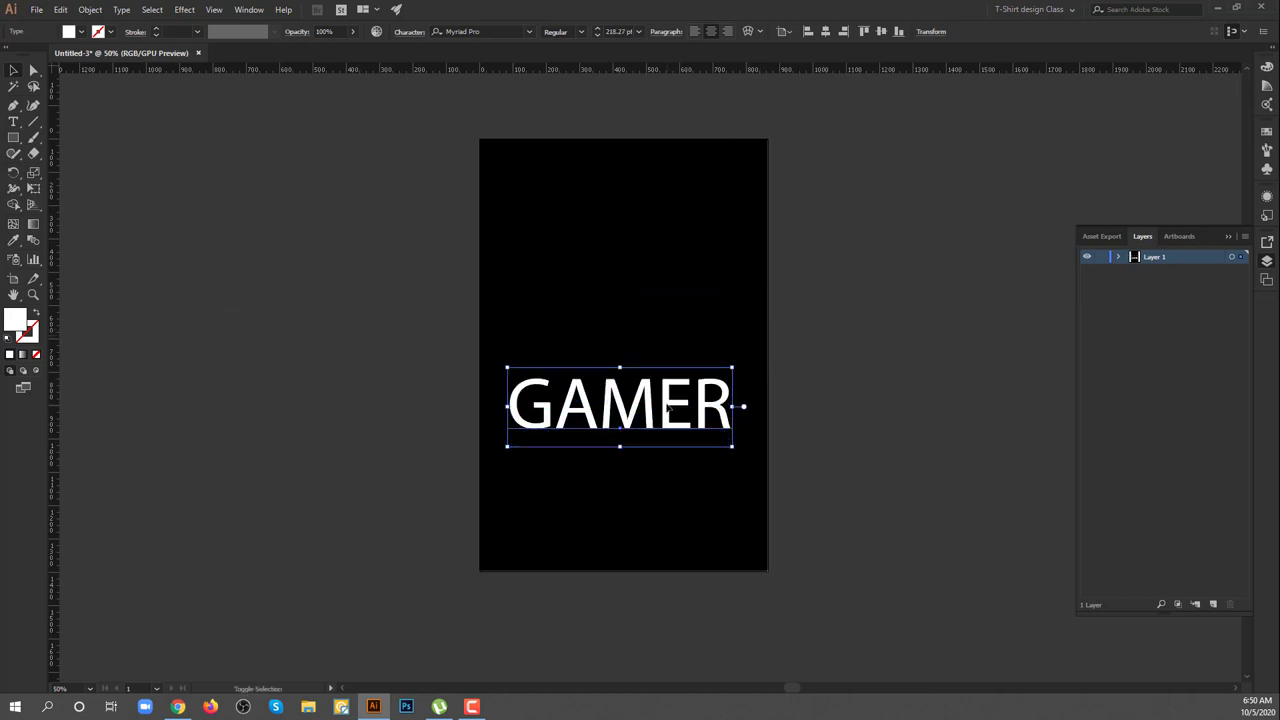
Change the GAMER font to Redline Condensed.
key(Down)
key(Down)
key(Down)
key(Down)
key(Down)
key(Down)
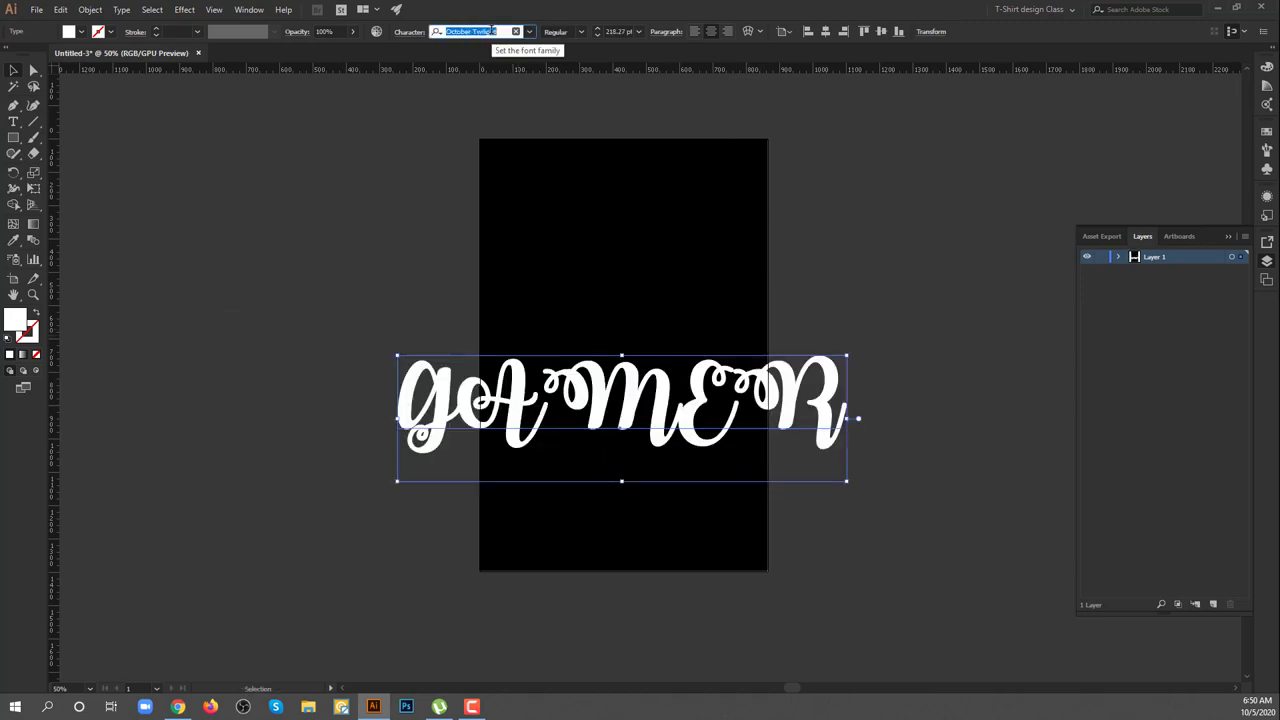
key(Down)
key(Down)
key(Down)
key(Down)
key(Down)
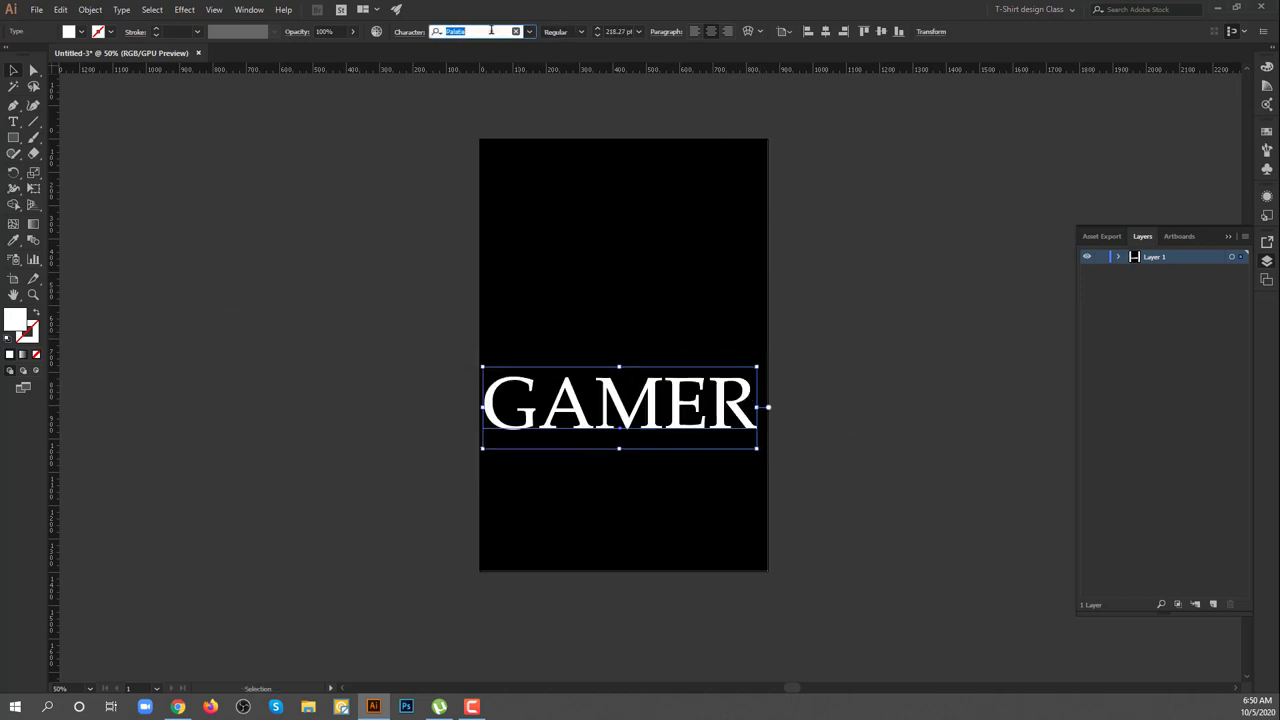
key(Down)
key(Down)
click(529, 31)
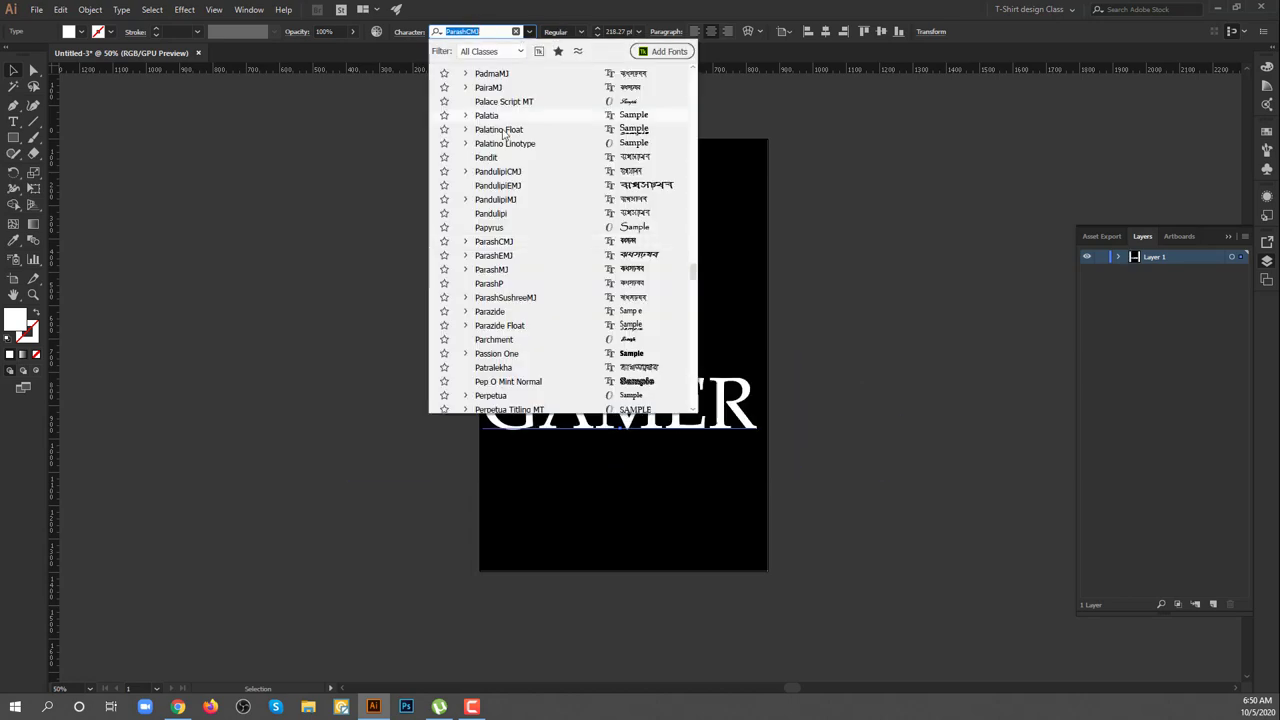
scroll(500, 250, down, 3)
scroll(500, 290, down, 10)
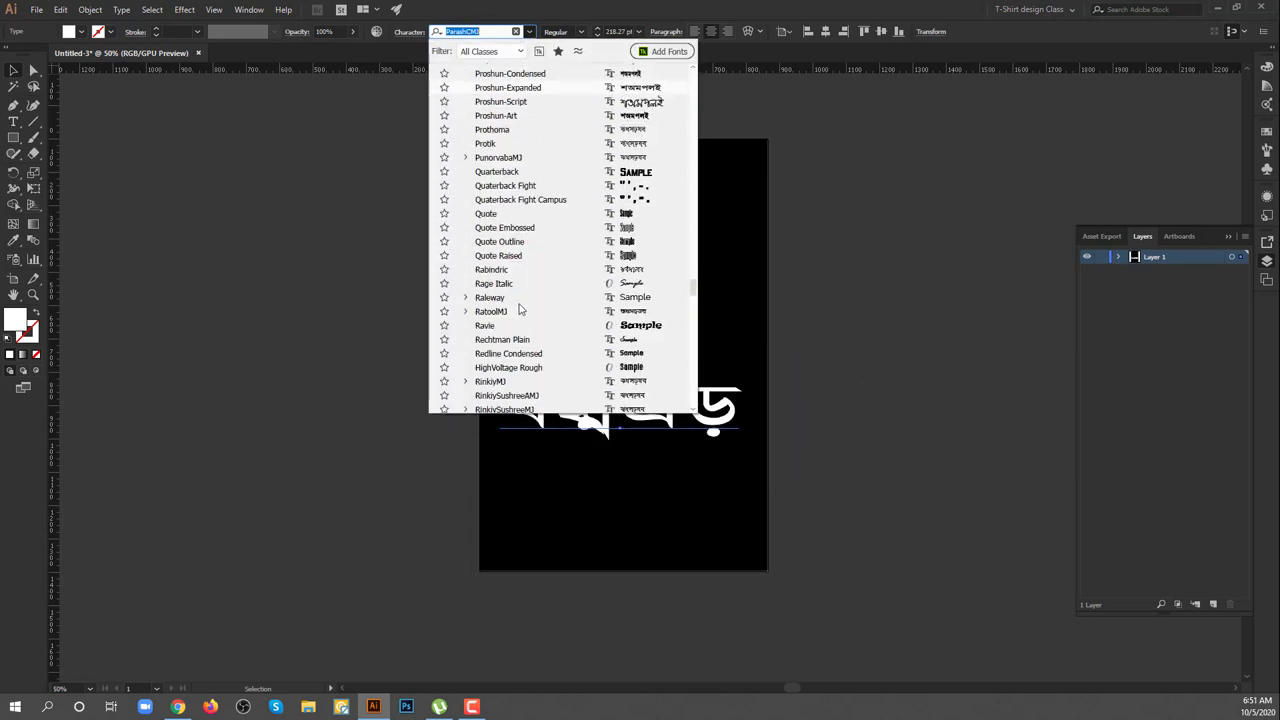
click(505, 353)
Duplicate GAMER above itself, retype it as 'PLAY GAME' and scale it smaller.
click(628, 318)
drag(630, 418, 632, 365)
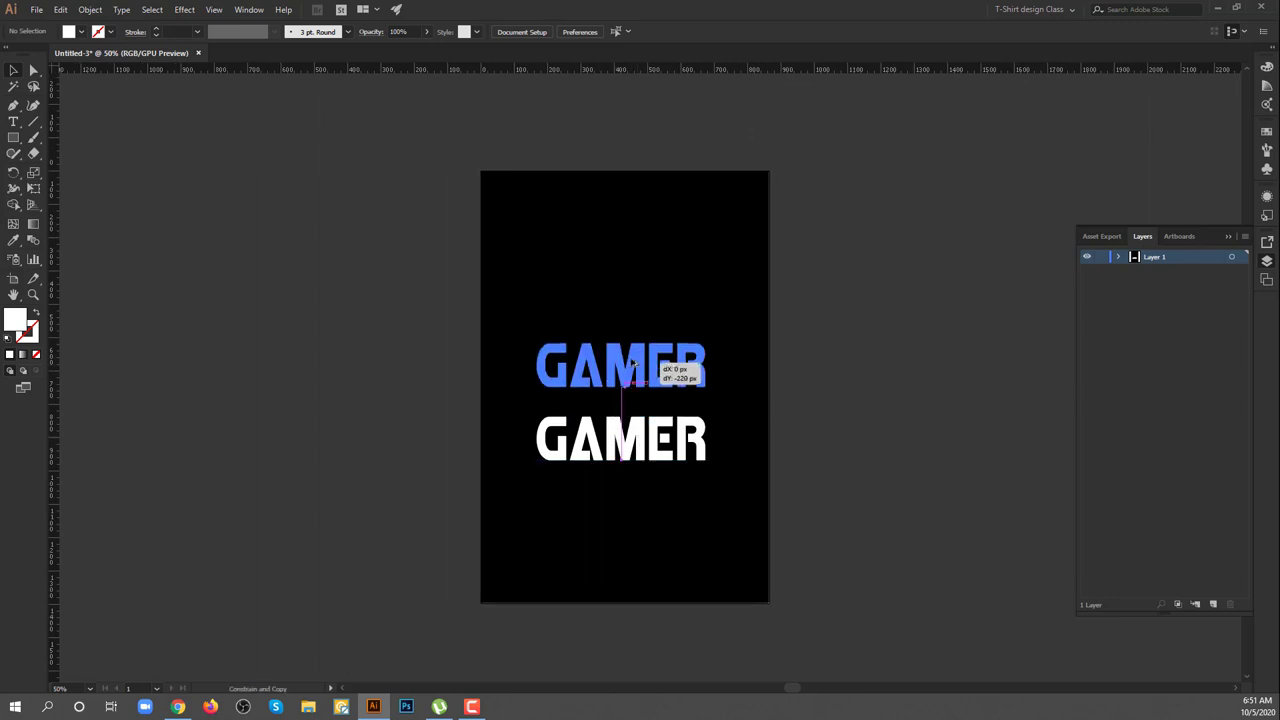
double_click(578, 372)
text(PLAY)
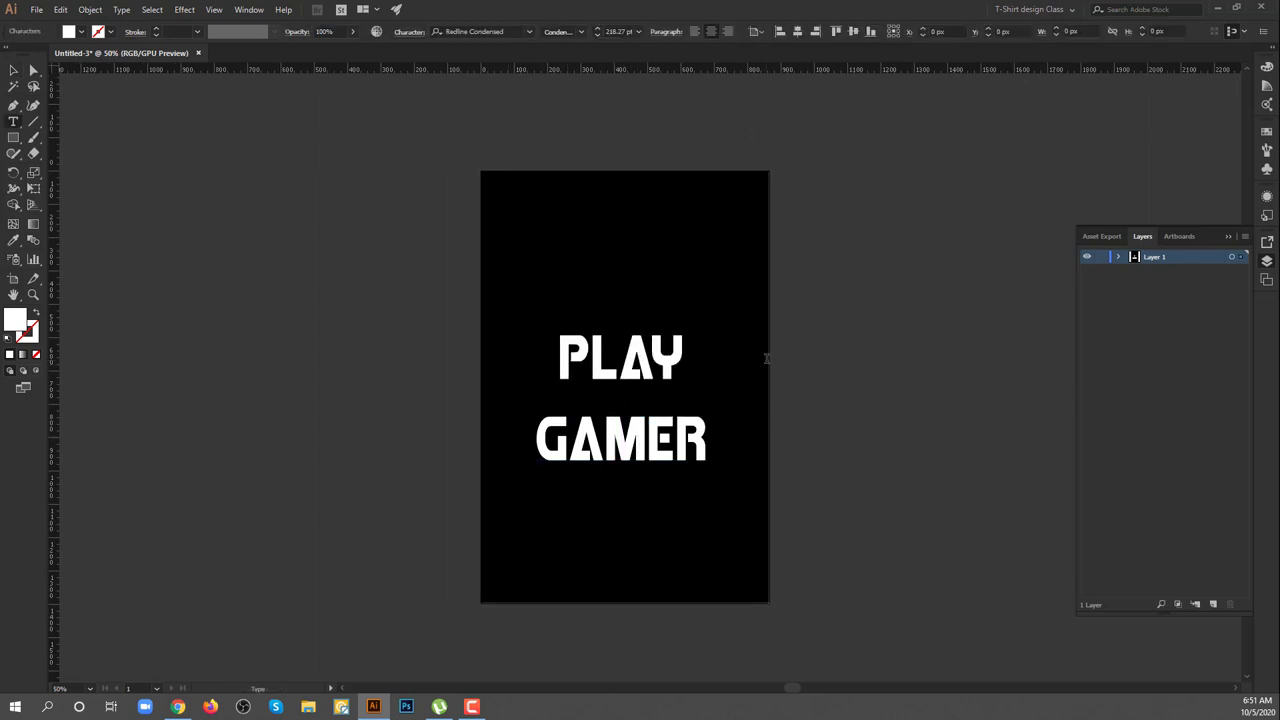
text( GAME)
click(14, 70)
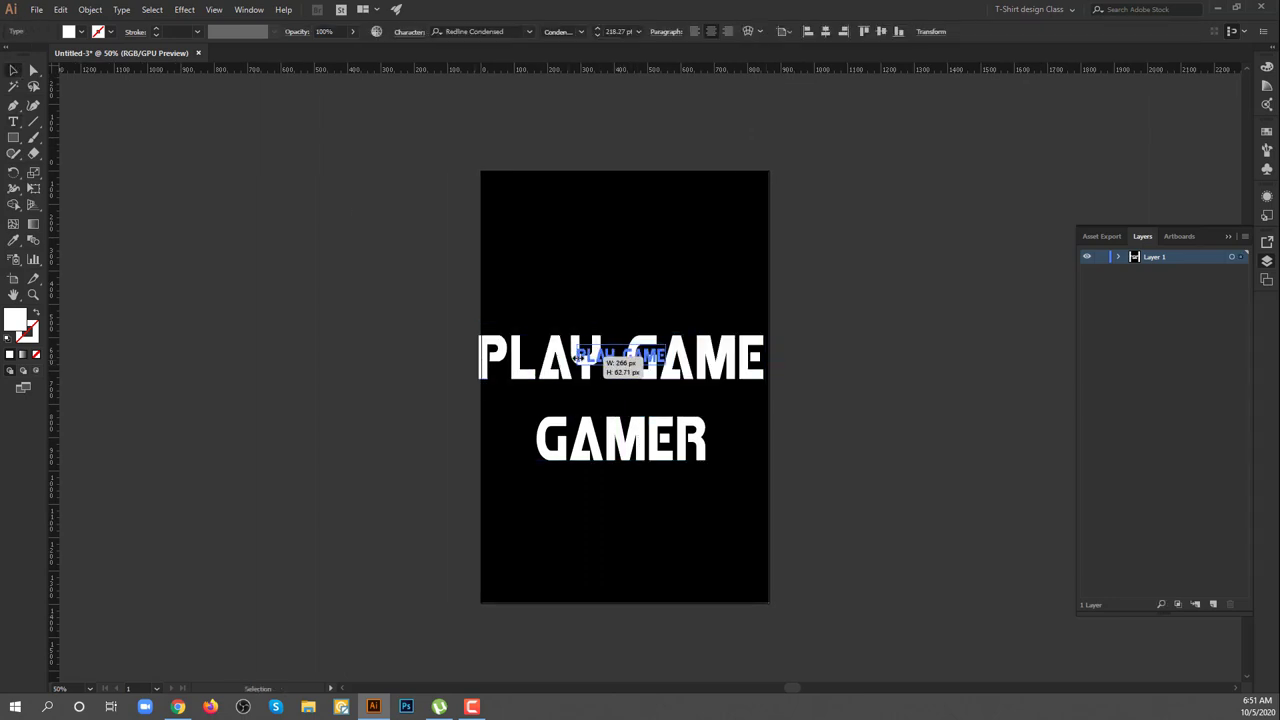
drag(571, 277, 714, 591)
click(704, 300)
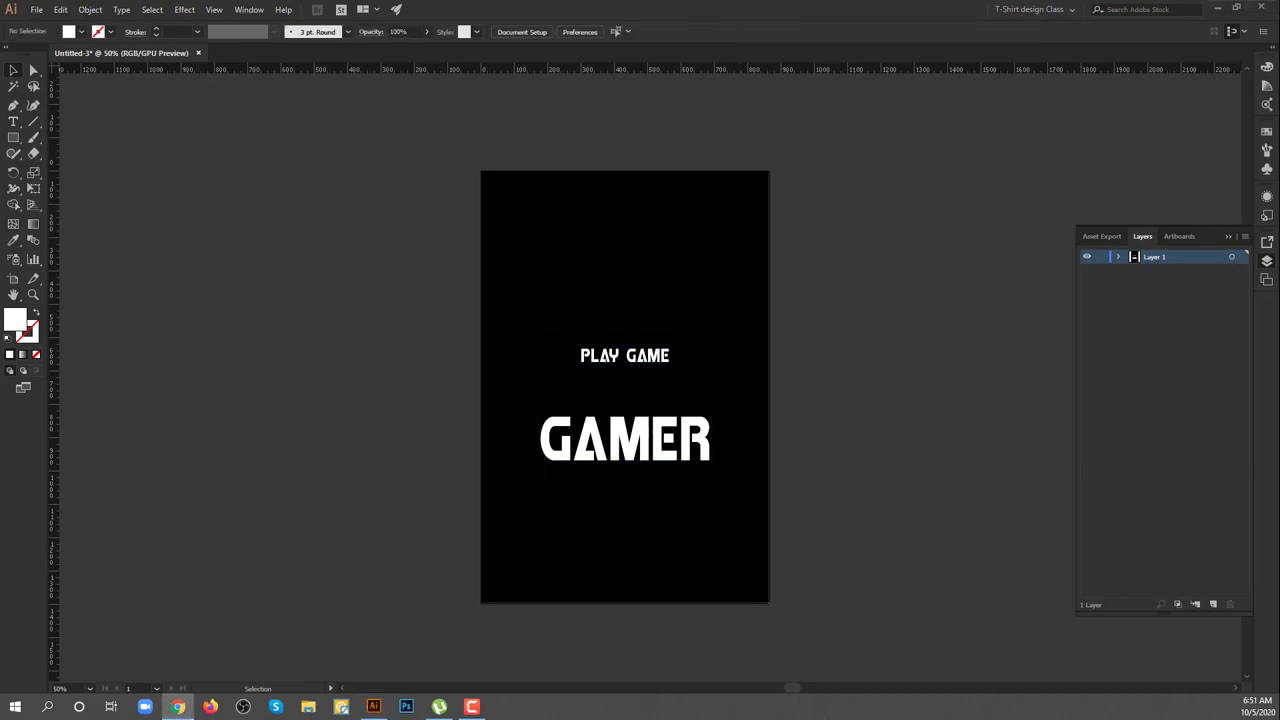
Search Google Images for 'game console VECTOR'.
text(GAME COMN)
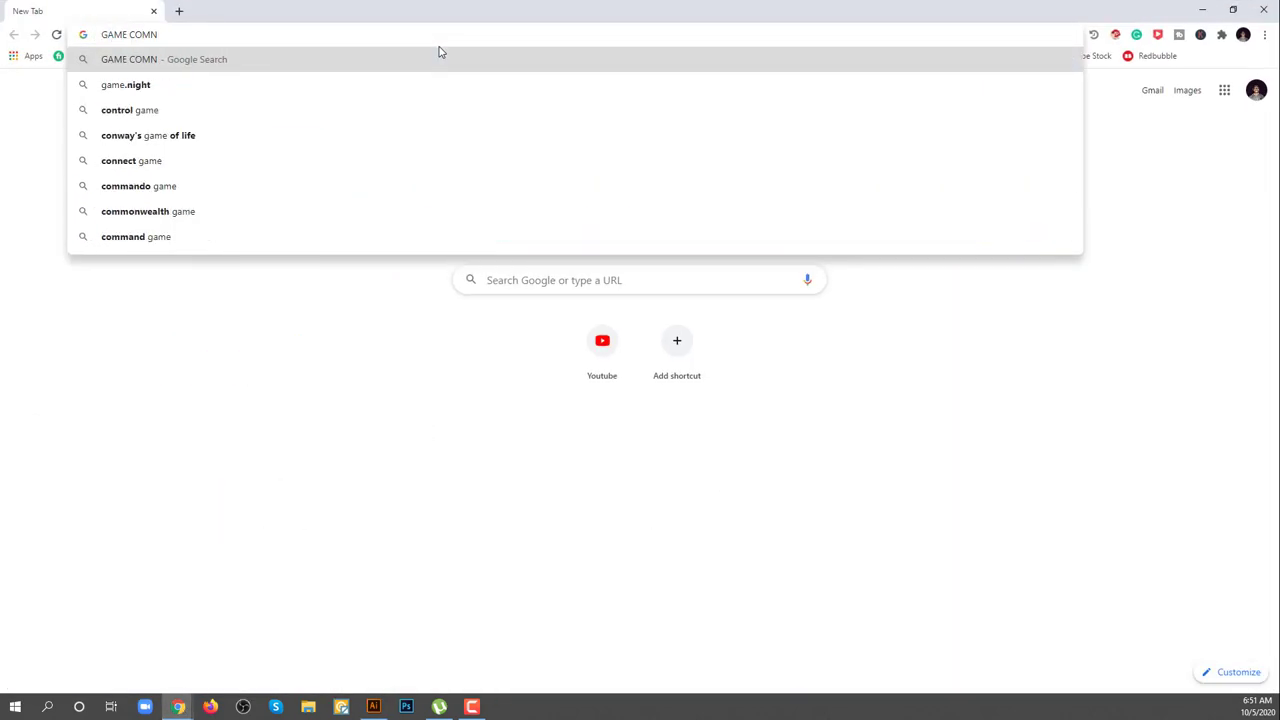
key(BackSpace)
key(BackSpace)
text(N)
key(Down)
key(Down)
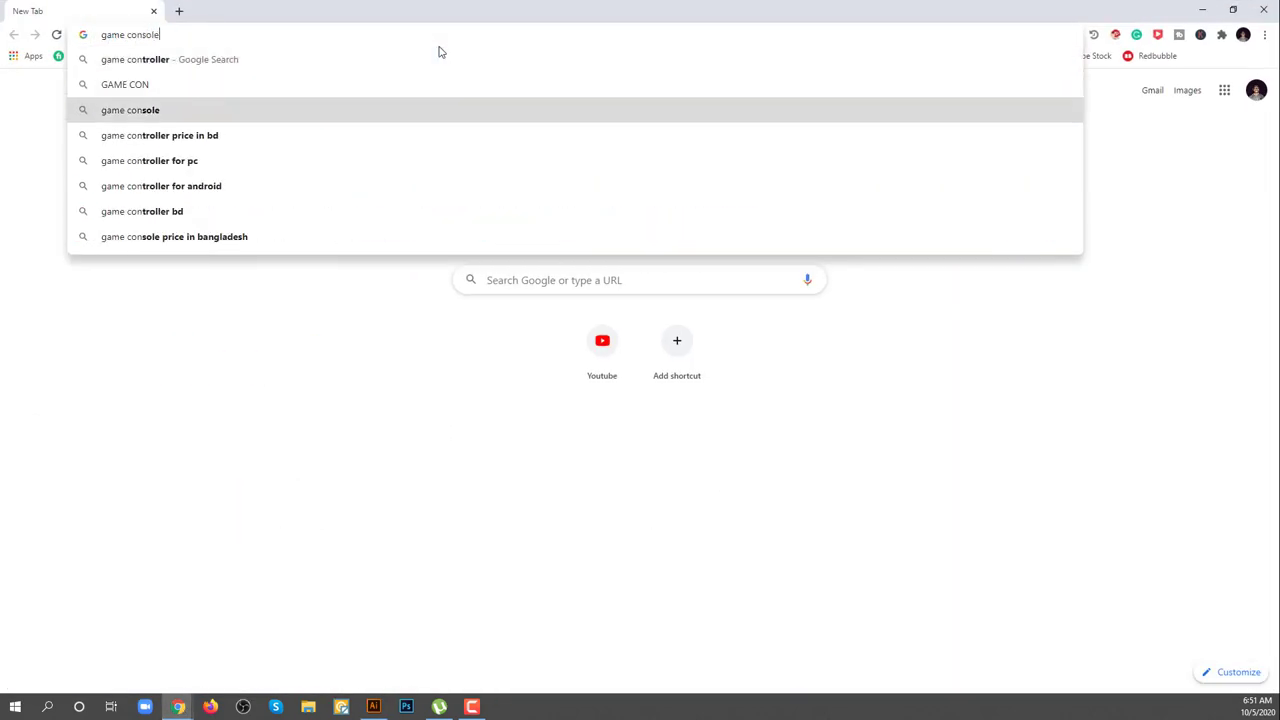
key(Return)
click(160, 105)
click(203, 73)
text(VECT)
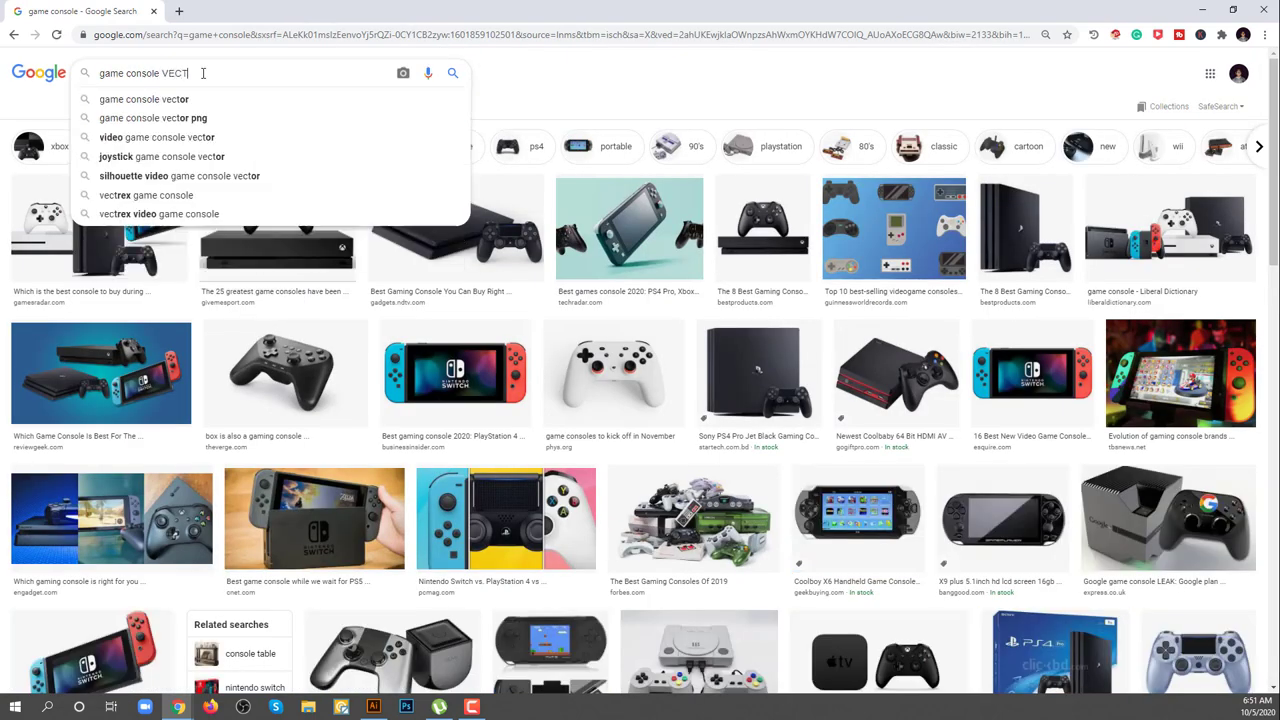
text(OR)
key(Return)
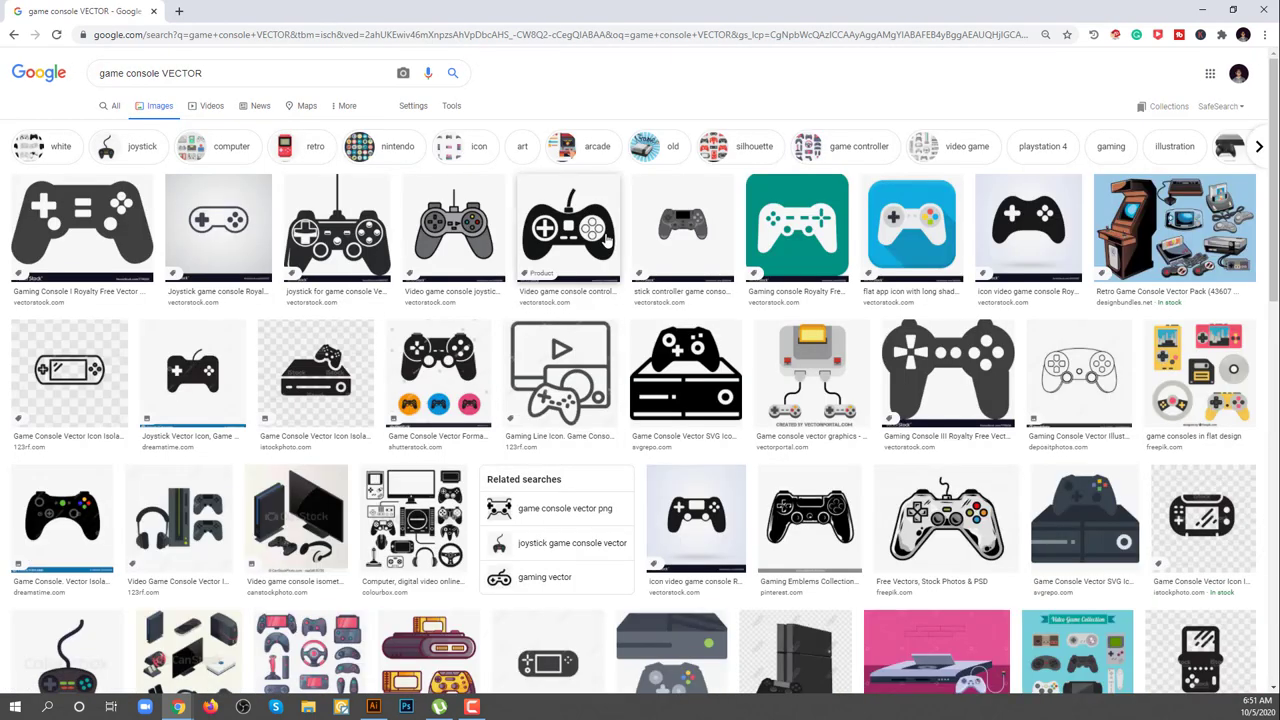
Copy the black controller icon and paste it into the Illustrator document.
click(593, 240)
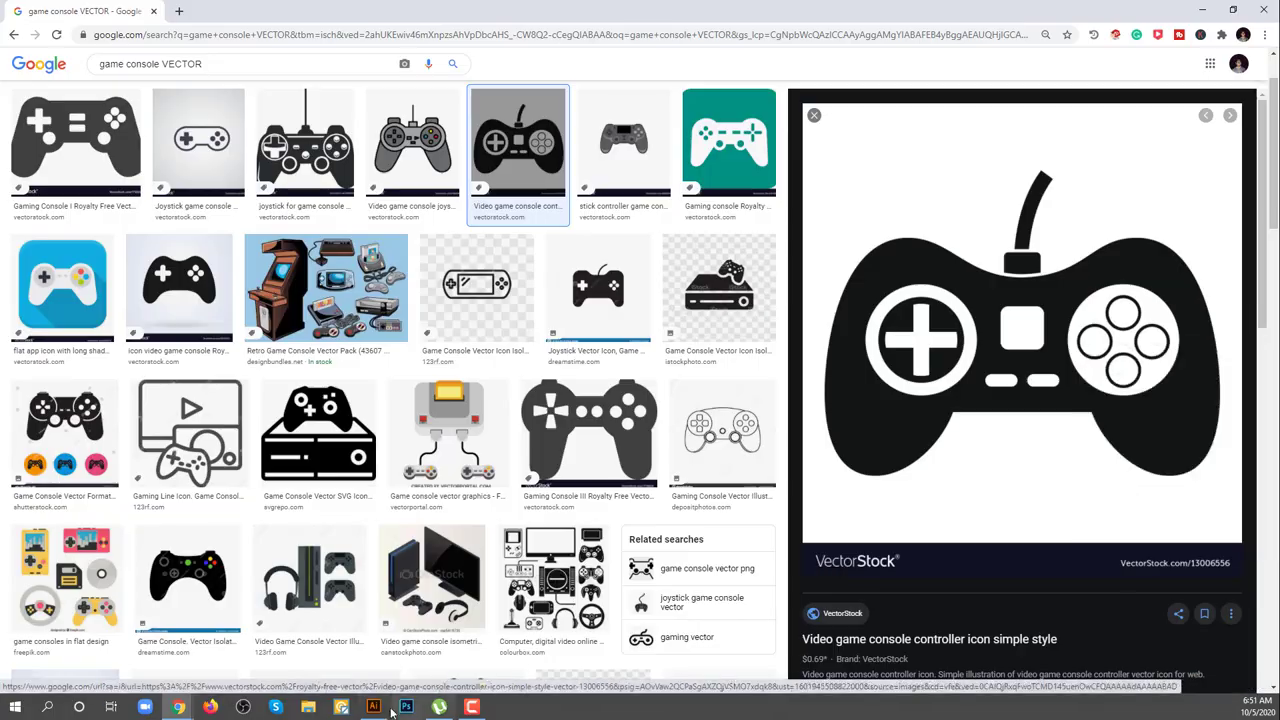
key(alt+Tab)
key(ctrl+v)
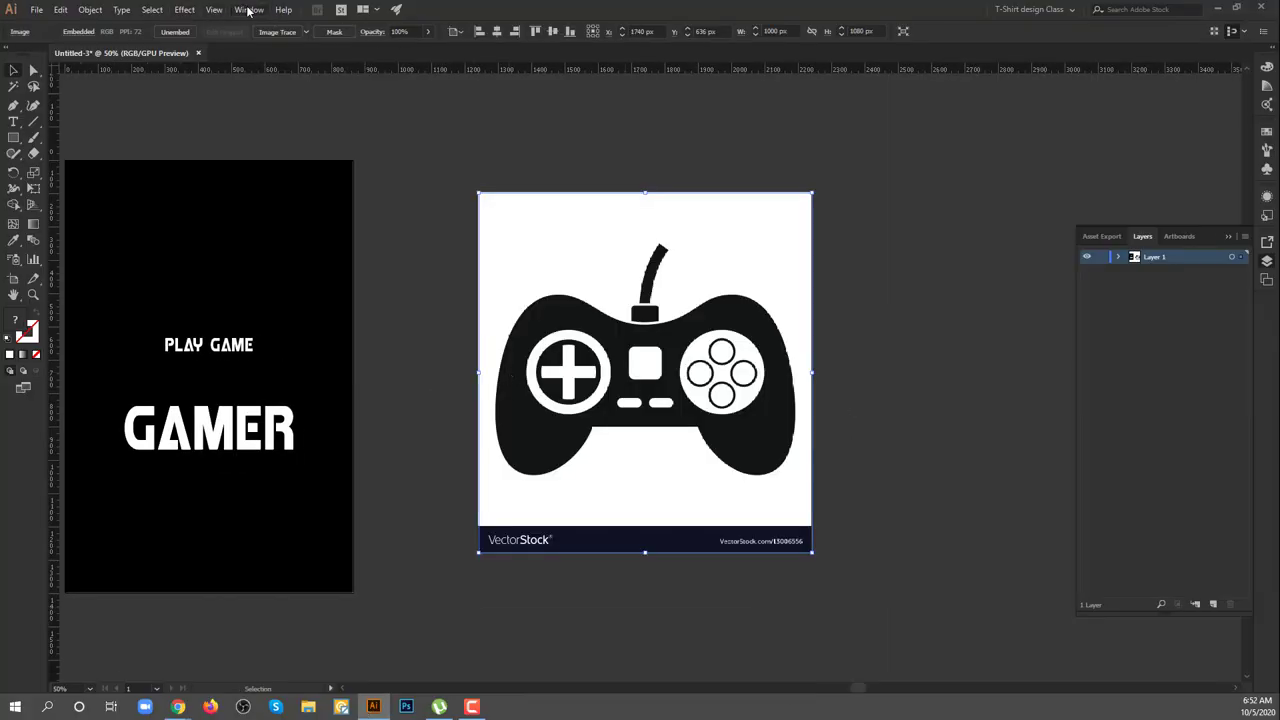
Image Trace the controller picture, expand it and ungroup the traced shapes.
click(249, 10)
click(300, 353)
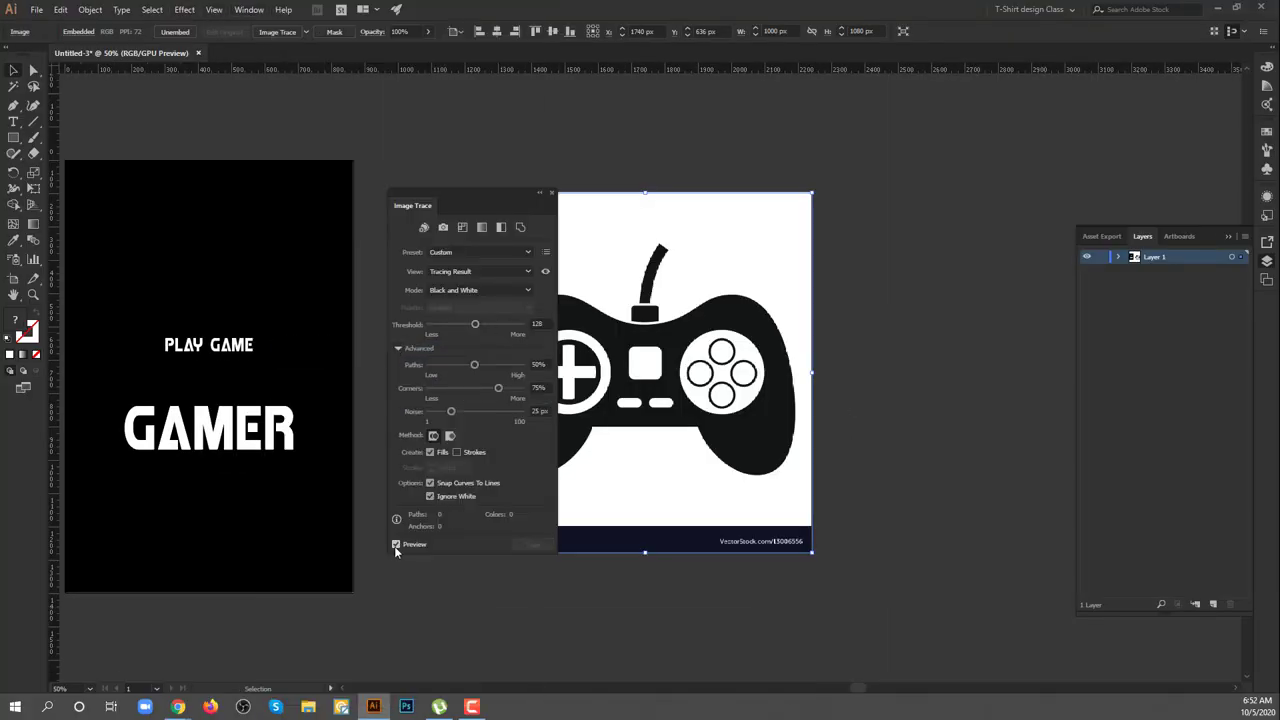
click(395, 546)
click(305, 31)
click(551, 192)
right_click(597, 366)
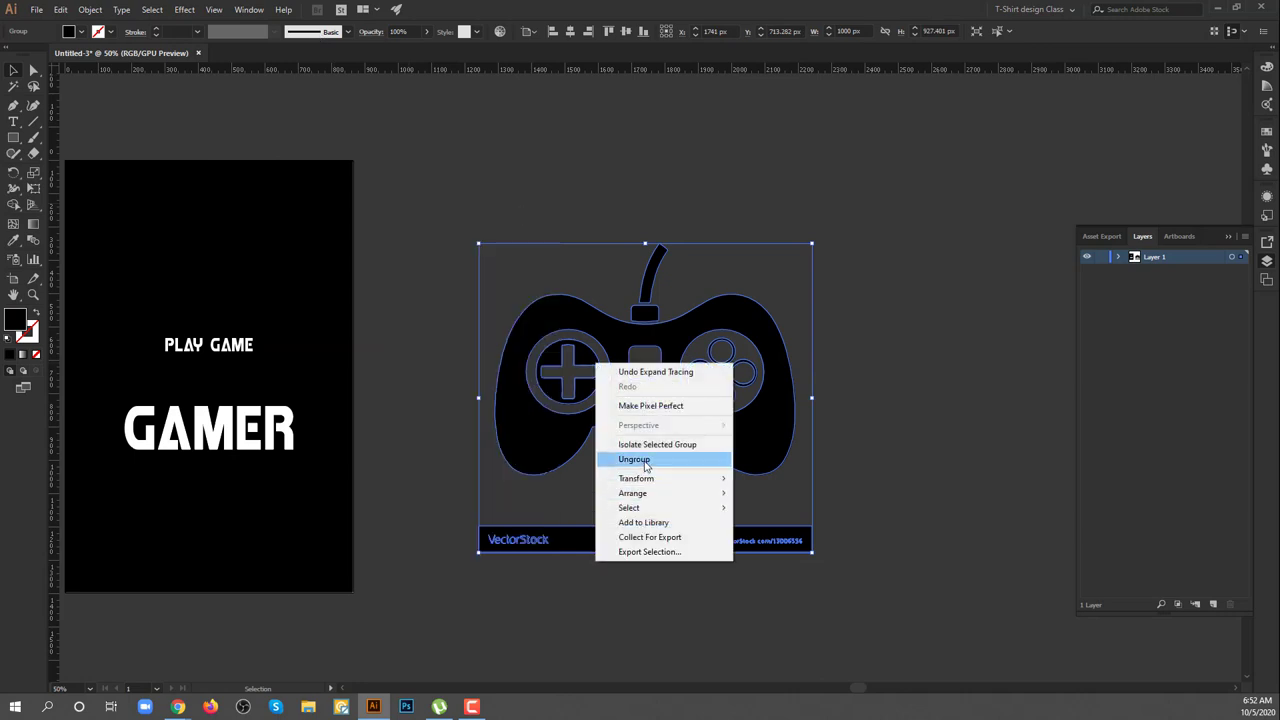
click(645, 460)
Delete the watermark bar and controller cable, leaving just the controller shape.
drag(429, 514, 886, 643)
key(Delete)
click(655, 265)
key(Delete)
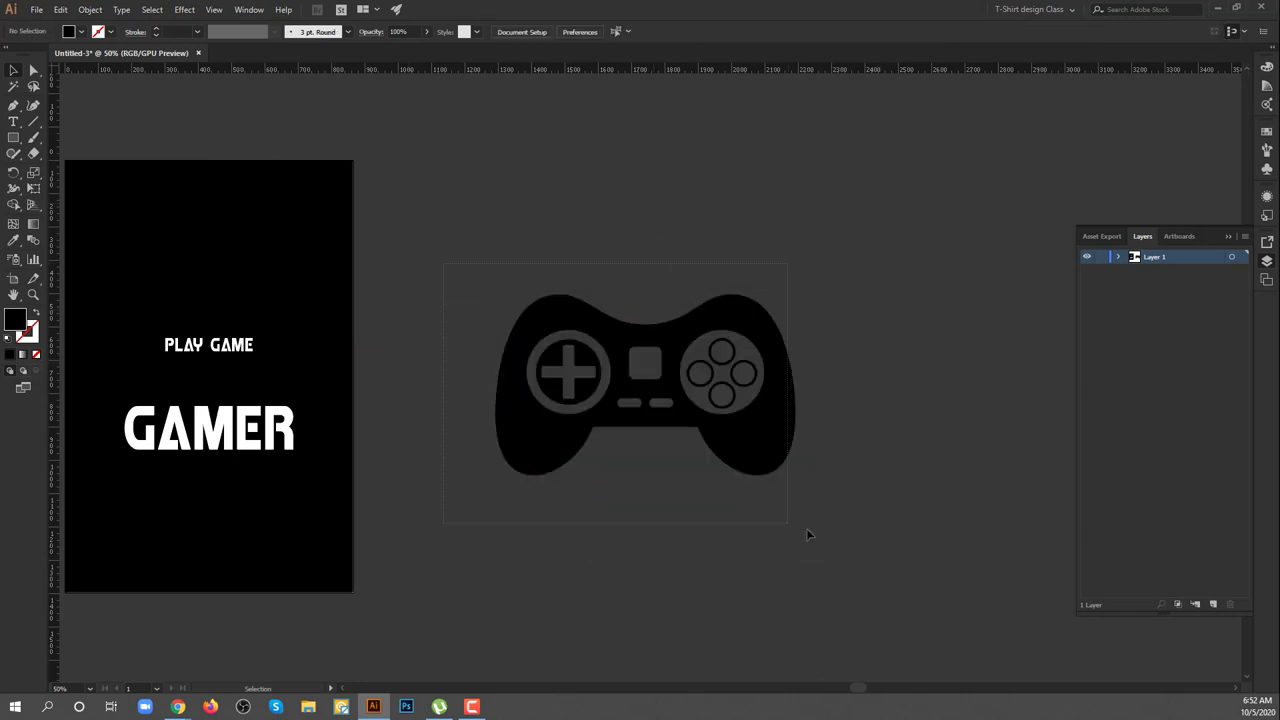
click(560, 440)
Fill the controller light blue and scale it onto the artboard above PLAY GAME.
click(249, 9)
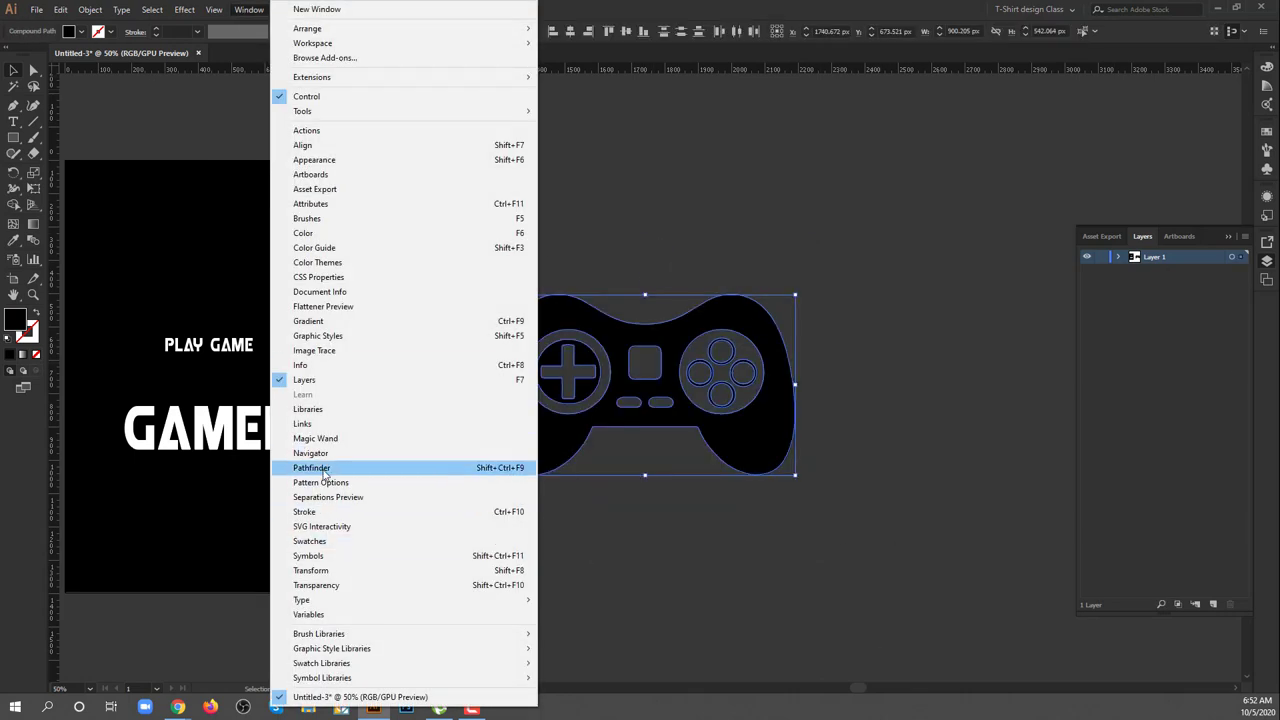
click(400, 466)
drag(300, 454, 955, 120)
click(81, 31)
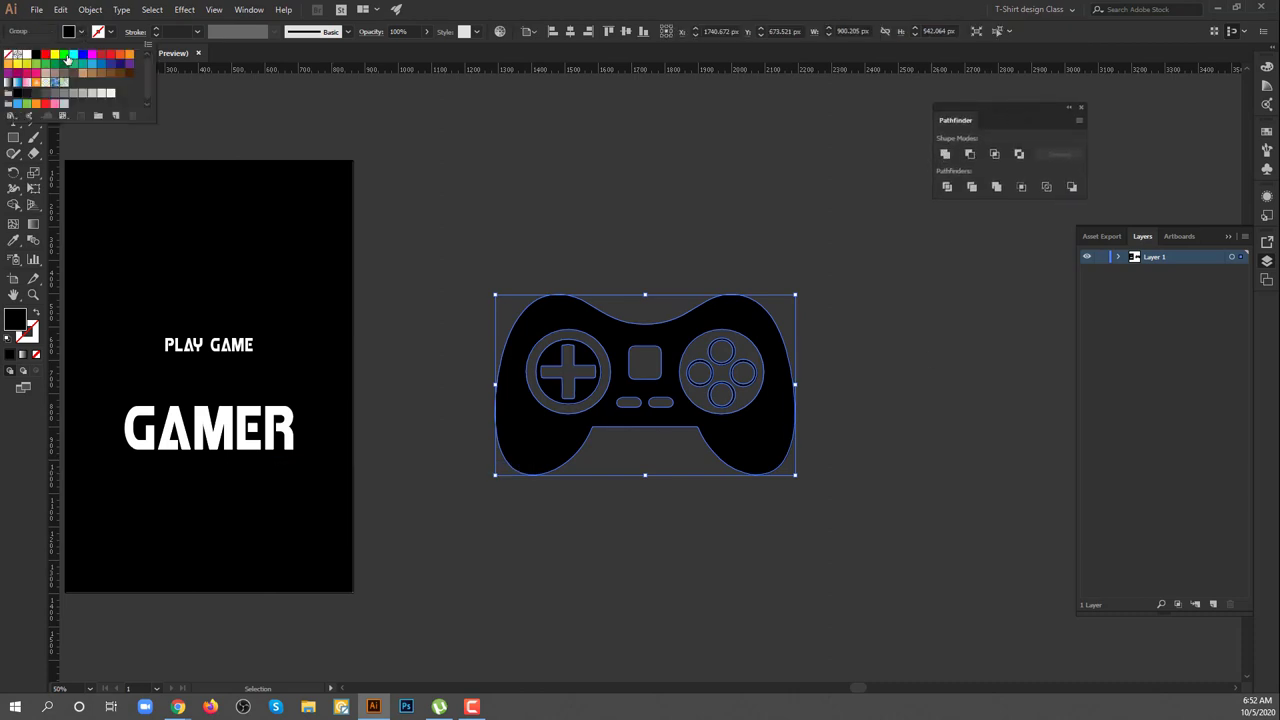
click(89, 64)
drag(497, 383, 60, 383)
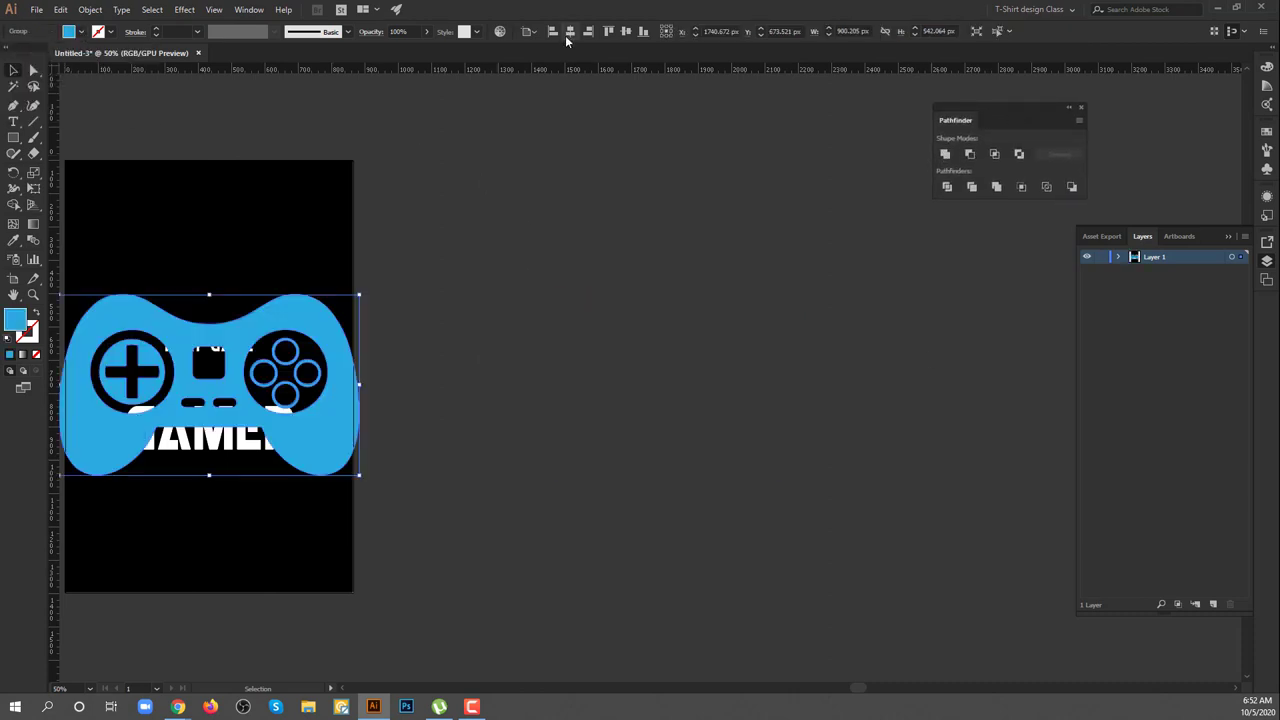
drag(537, 450, 480, 418)
drag(412, 386, 412, 262)
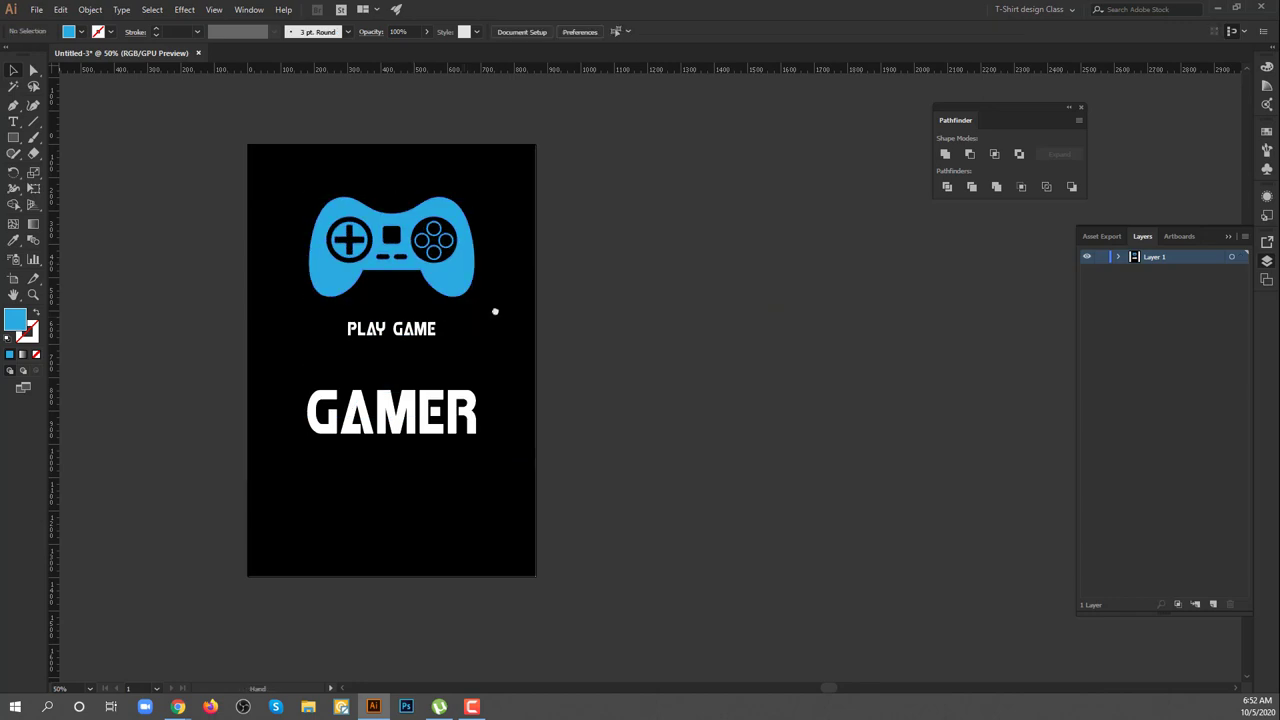
Convert the PLAY GAME and GAMER text to outlines.
click(462, 332)
drag(458, 178, 458, 178)
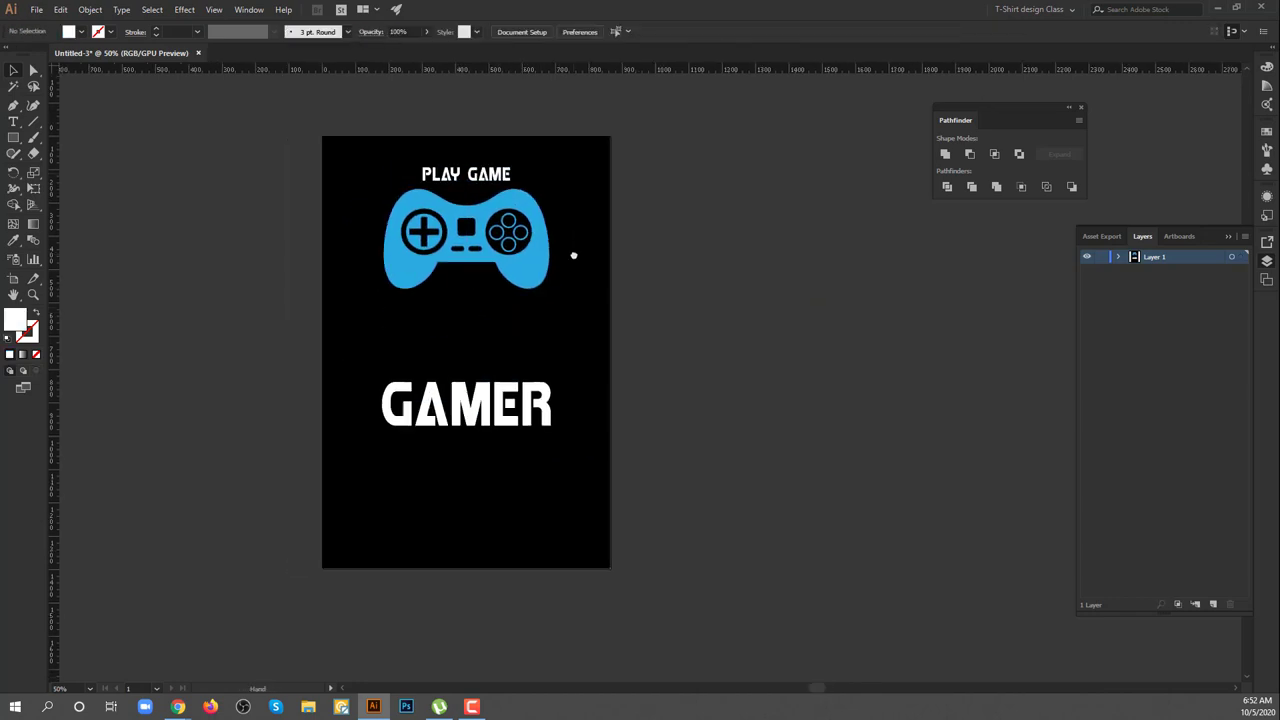
click(492, 395)
right_click(508, 394)
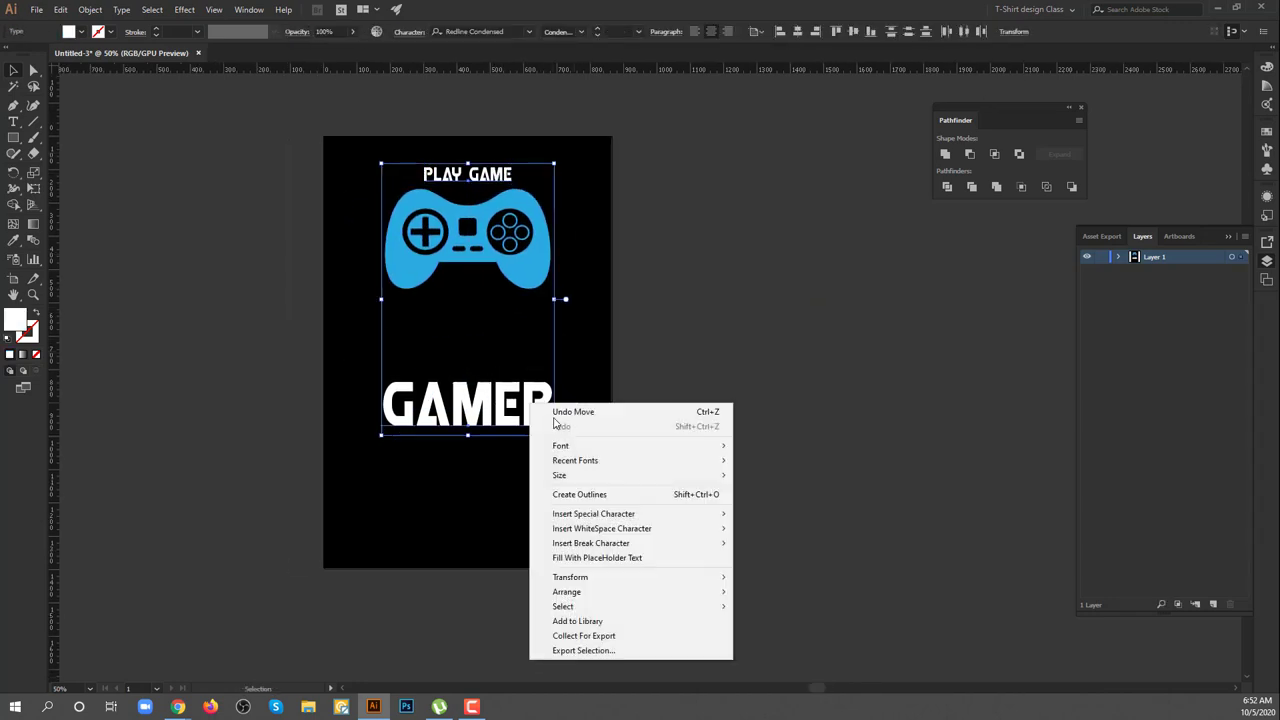
click(560, 495)
Zoom in on GAMER and move the controller group off the artboard to the right.
click(383, 400)
key(z)
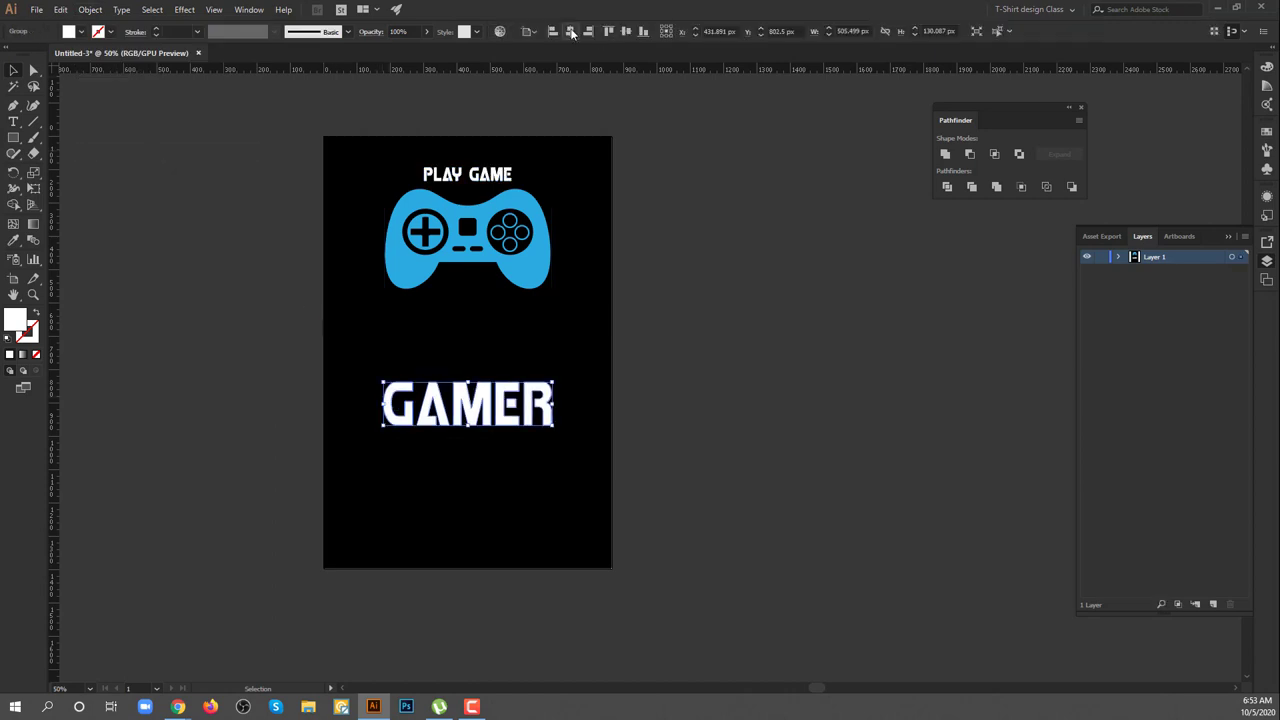
drag(447, 355, 1050, 357)
scroll(457, 229, up, 3)
drag(542, 497, 622, 227)
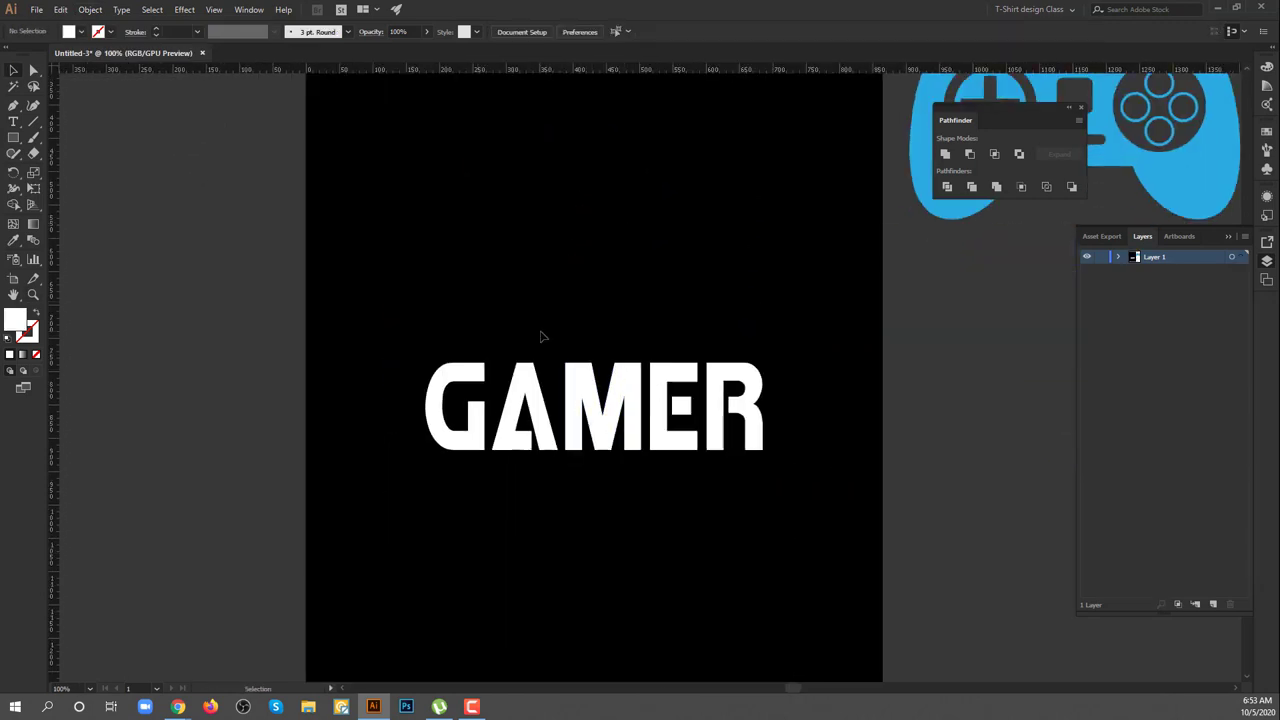
key(ctrl+equal)
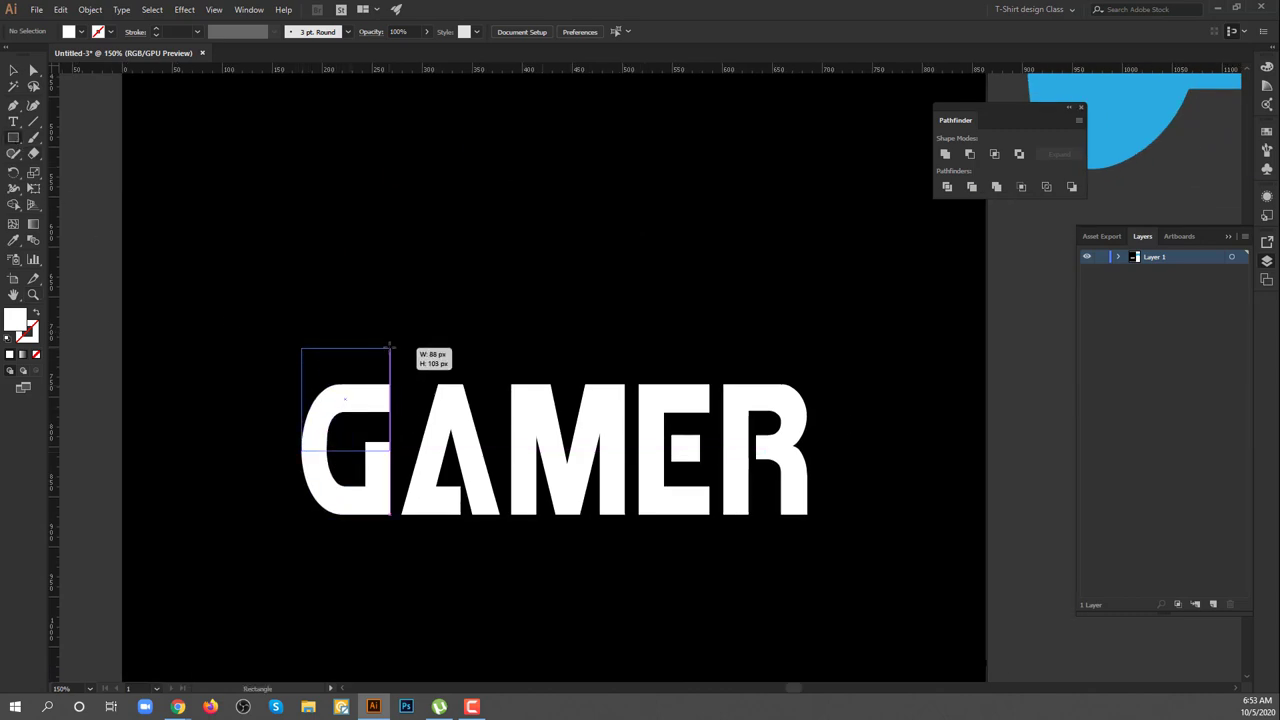
Draw cyan rectangles over the top of the G and over the A, M, E and R.
drag(390, 332, 390, 332)
click(80, 31)
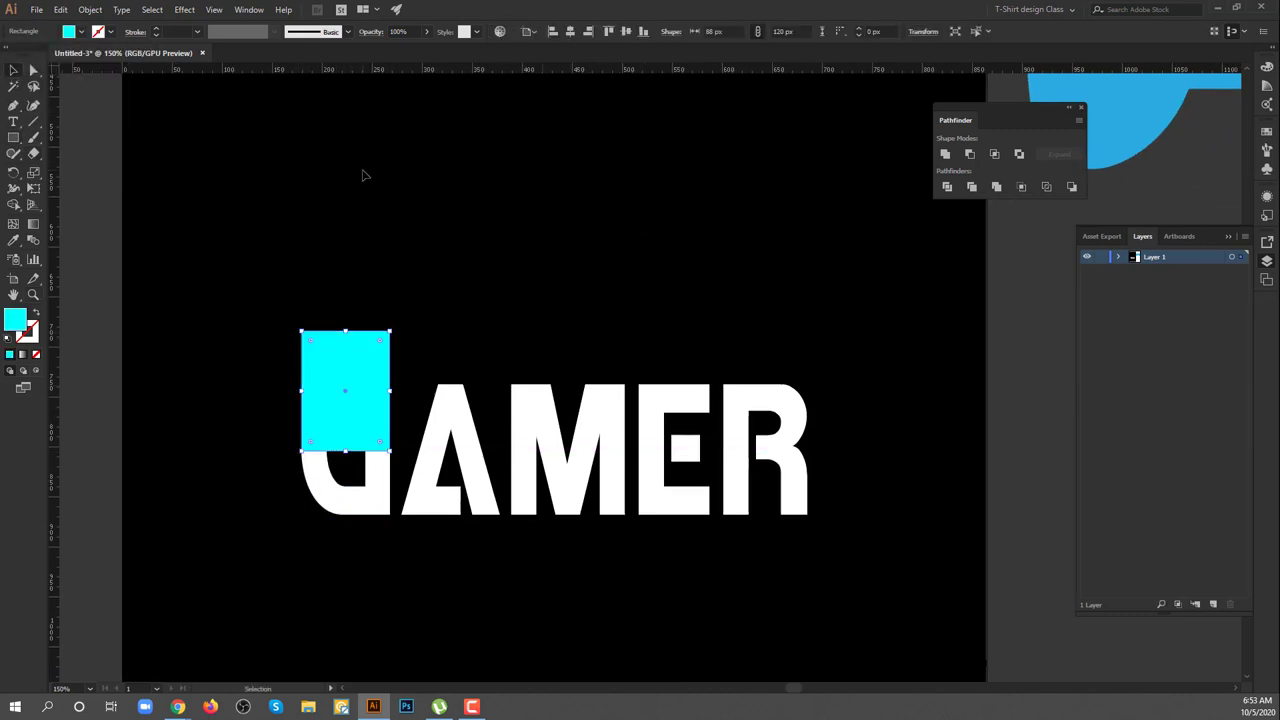
mouse_move(372, 403)
mouse_down()
mouse_move(200, 355)
mouse_move(282, 443)
mouse_up()
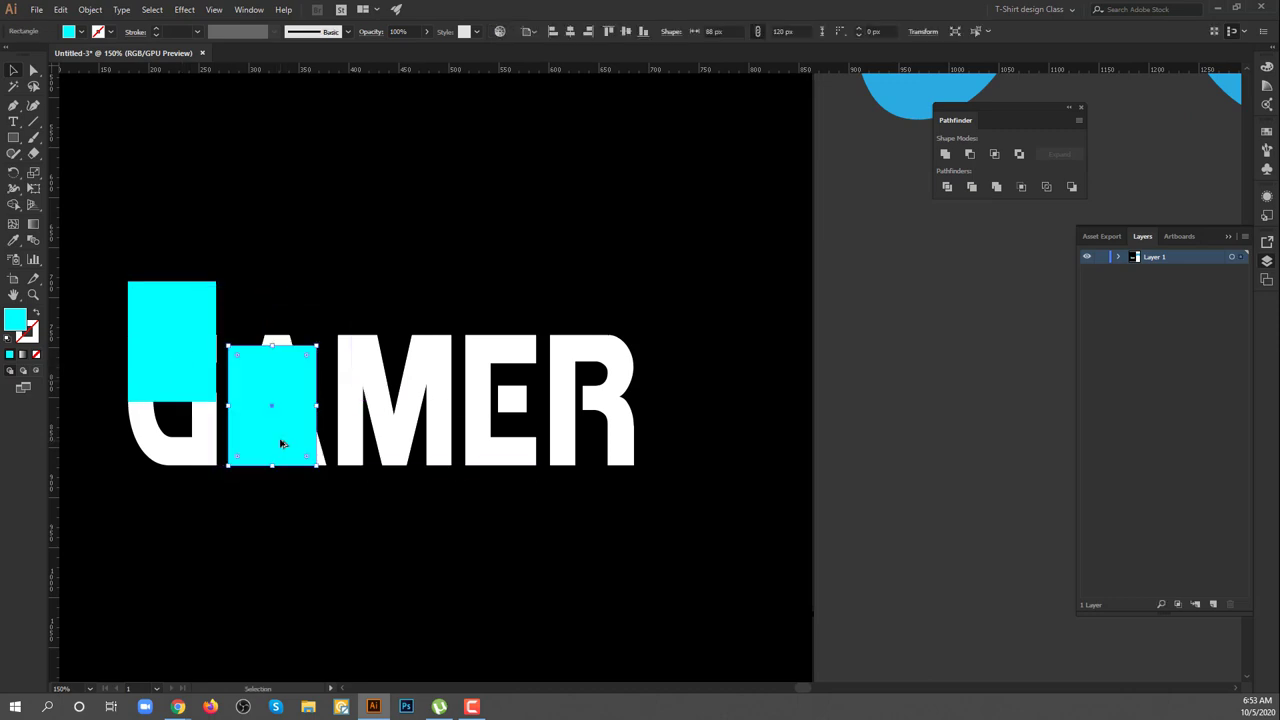
drag(277, 346, 277, 232)
scroll(408, 286, right, 2)
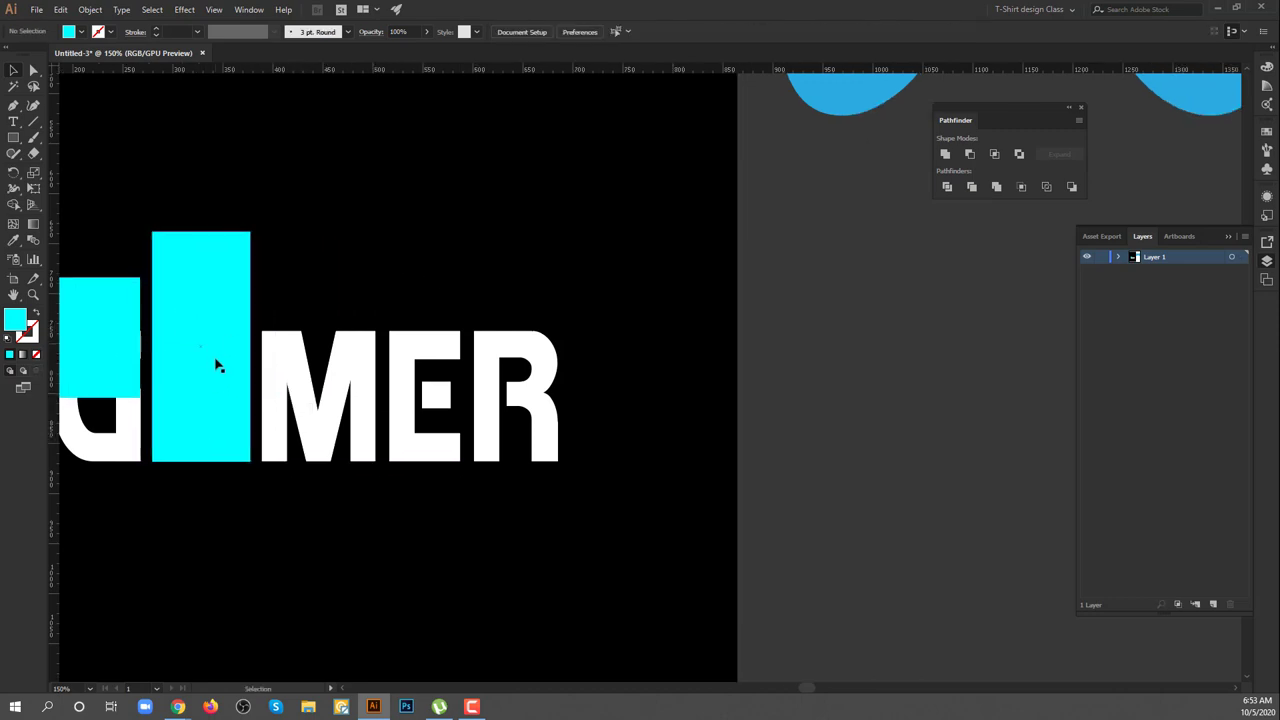
mouse_move(217, 363)
mouse_down()
mouse_move(327, 362)
mouse_move(491, 314)
mouse_move(482, 348)
mouse_move(460, 346)
mouse_up()
mouse_move(434, 303)
mouse_down()
mouse_move(514, 320)
mouse_move(558, 349)
mouse_up()
key(ctrl+minus)
key(ctrl+minus)
key(ctrl+minus)
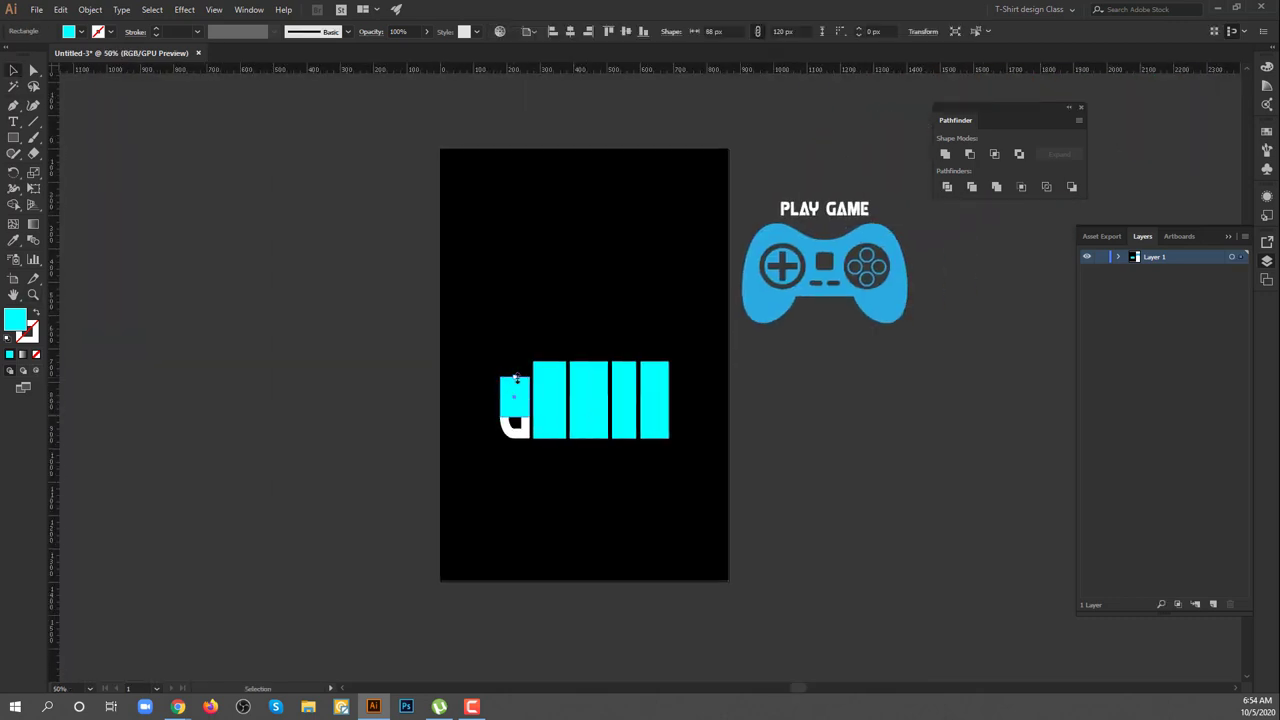
Stretch the short cyan rectangles up to one bar height, then select them with the GAMER letters.
click(549, 365)
click(590, 365)
drag(558, 233, 585, 244)
click(624, 400)
drag(624, 362, 624, 233)
drag(657, 275, 657, 233)
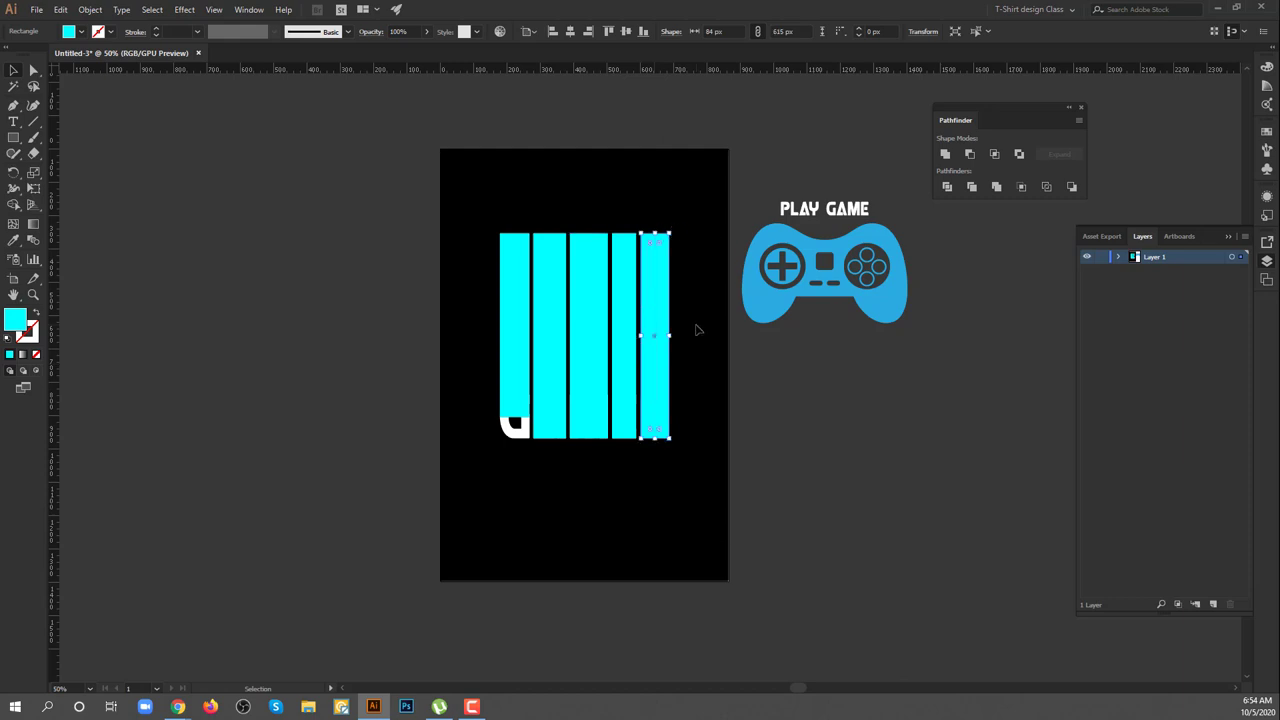
drag(466, 400, 688, 478)
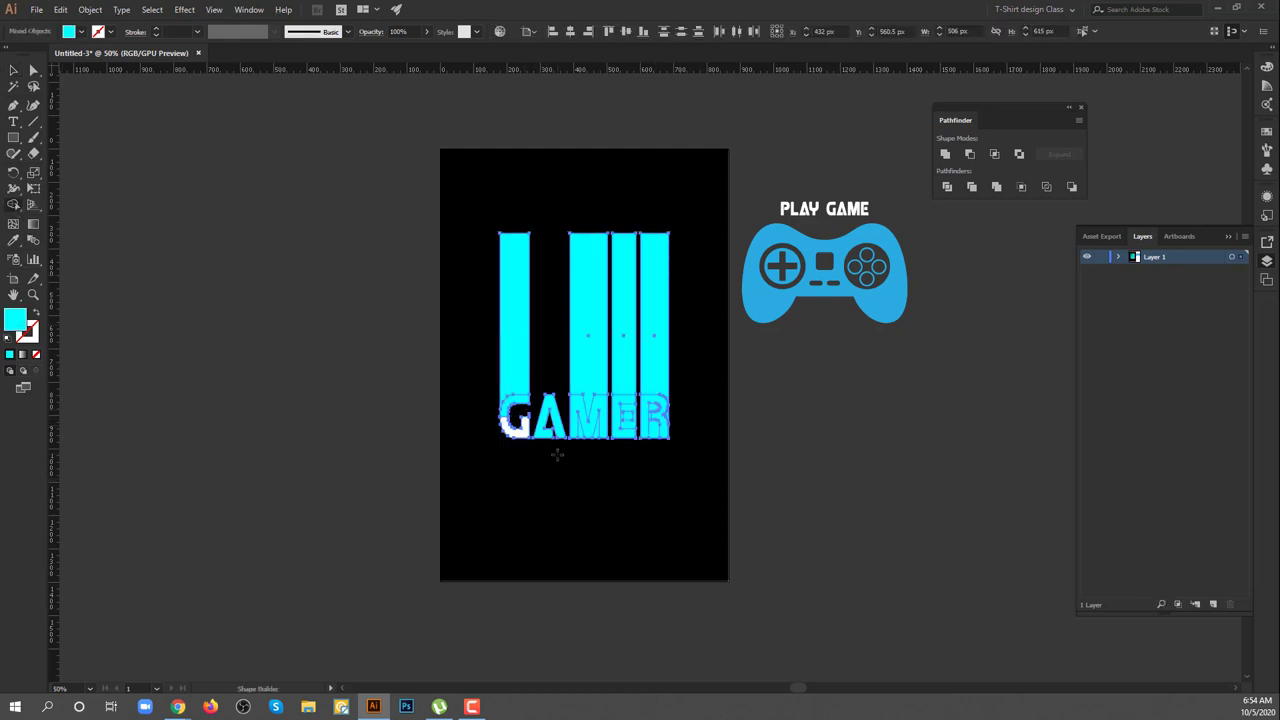
With Shape Builder, remove the region between the M's legs from its bar.
drag(555, 433, 709, 389)
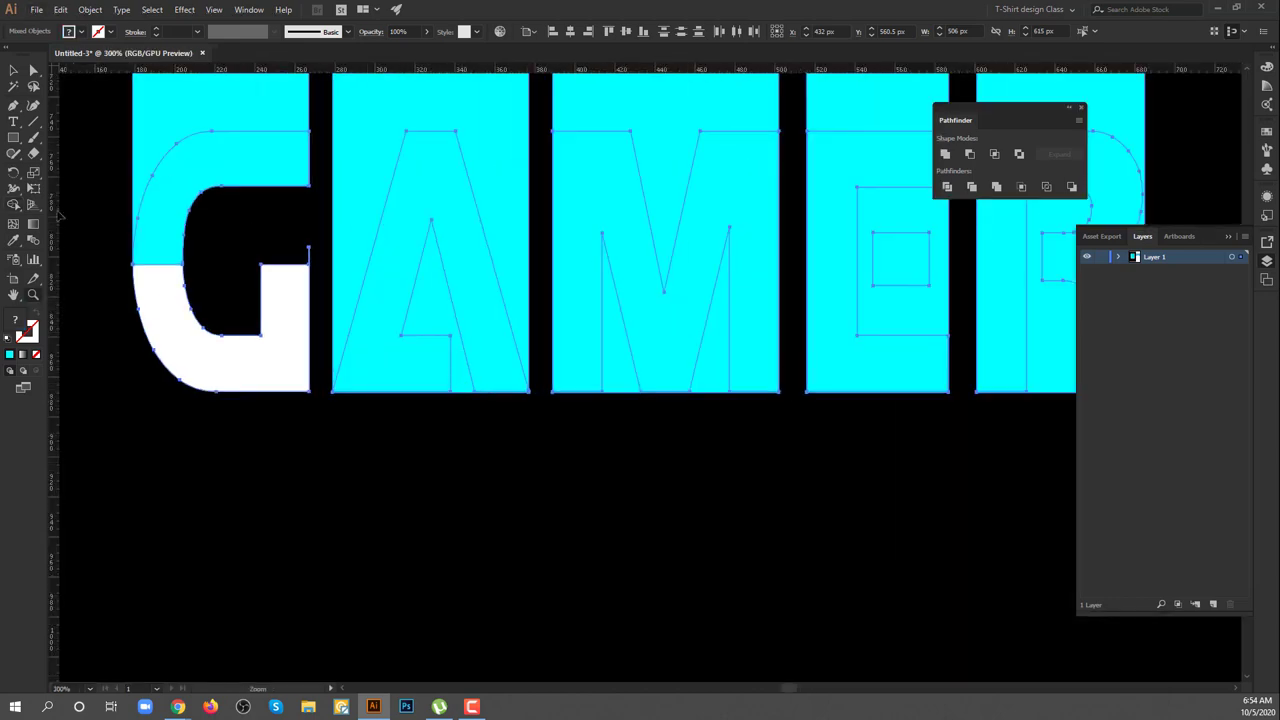
alt+click(612, 372)
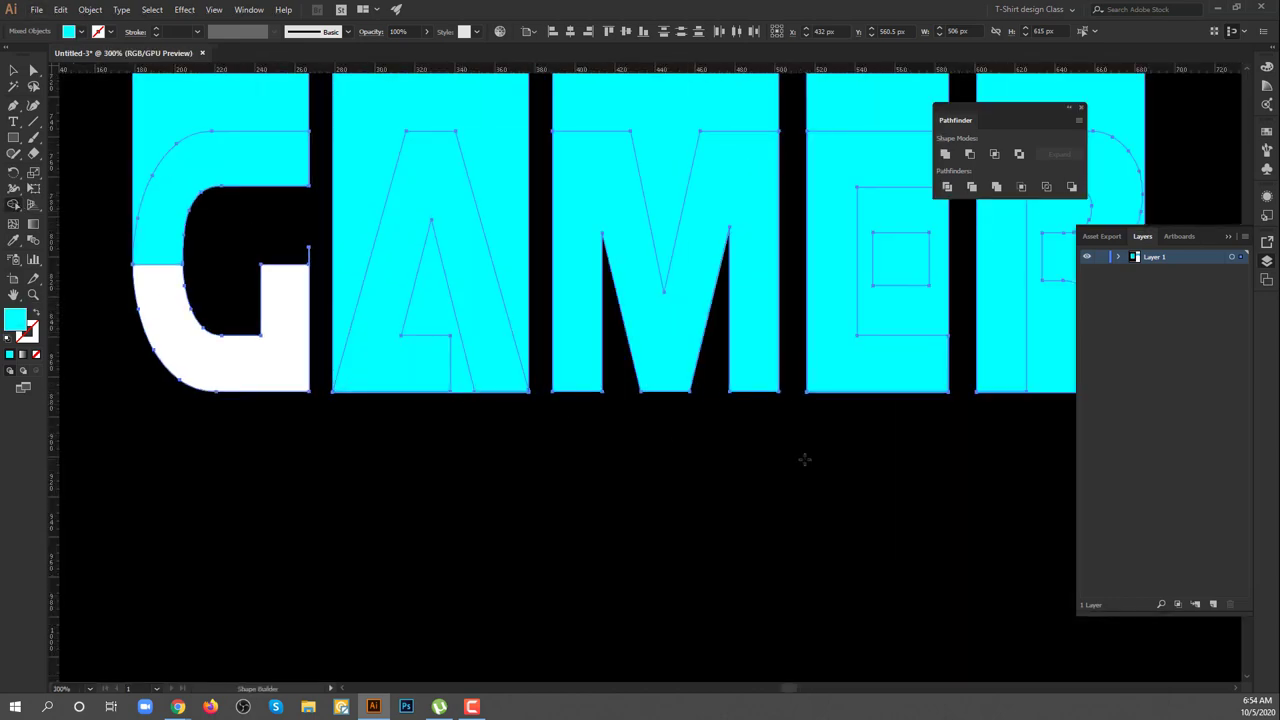
scroll(760, 420, right, 5)
scroll(760, 355, right, 2)
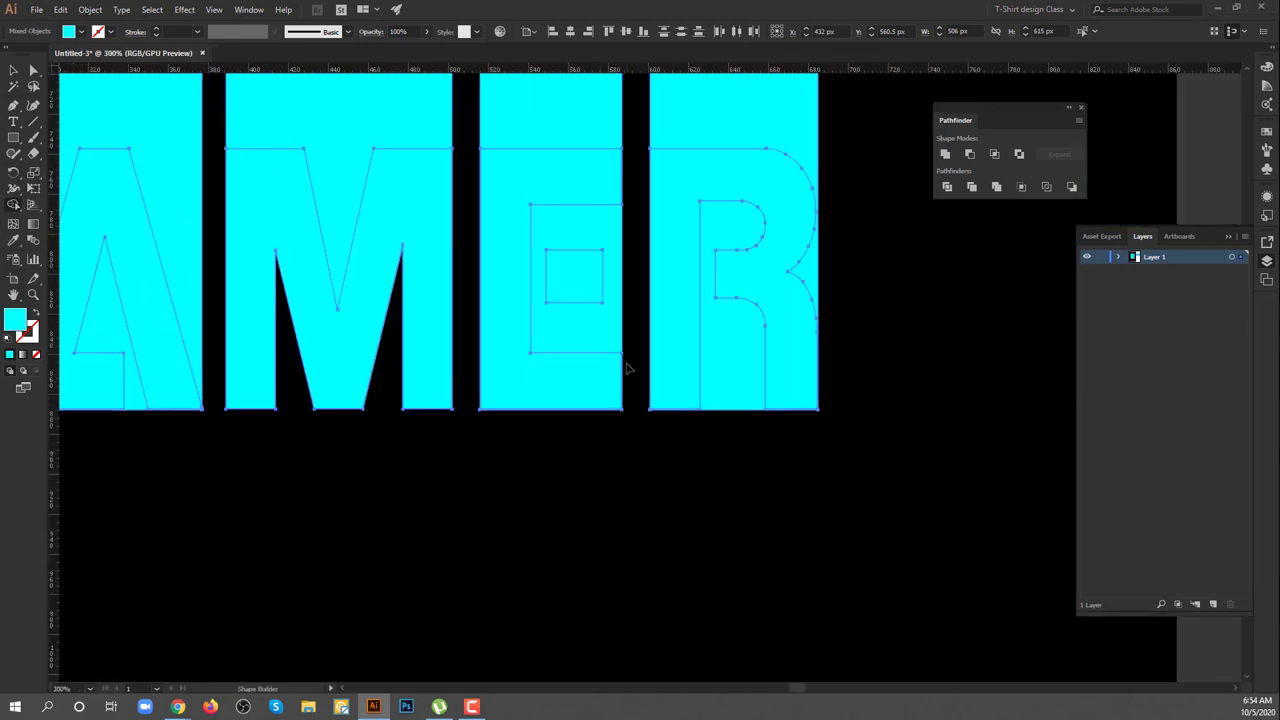
key(v)
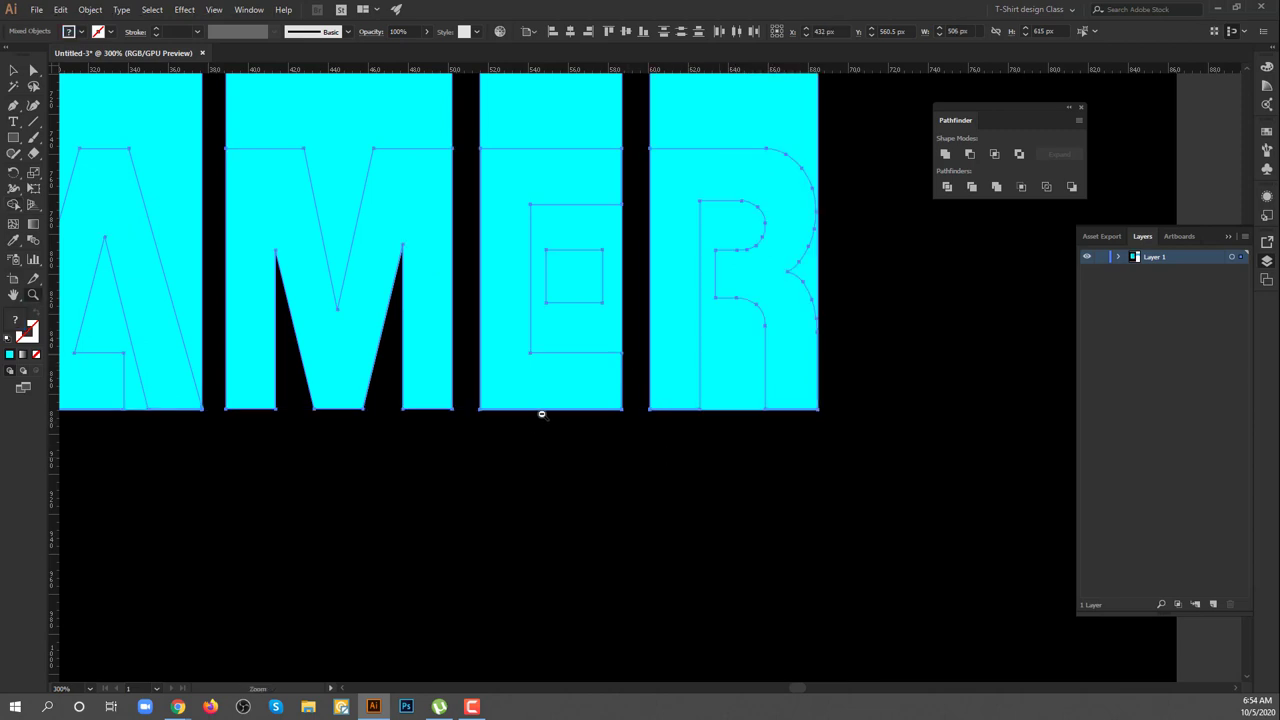
Arrange the white GAMER letters in front of the cyan bars.
key(ctrl+1)
key(ctrl+shift+a)
right_click(440, 430)
click(600, 537)
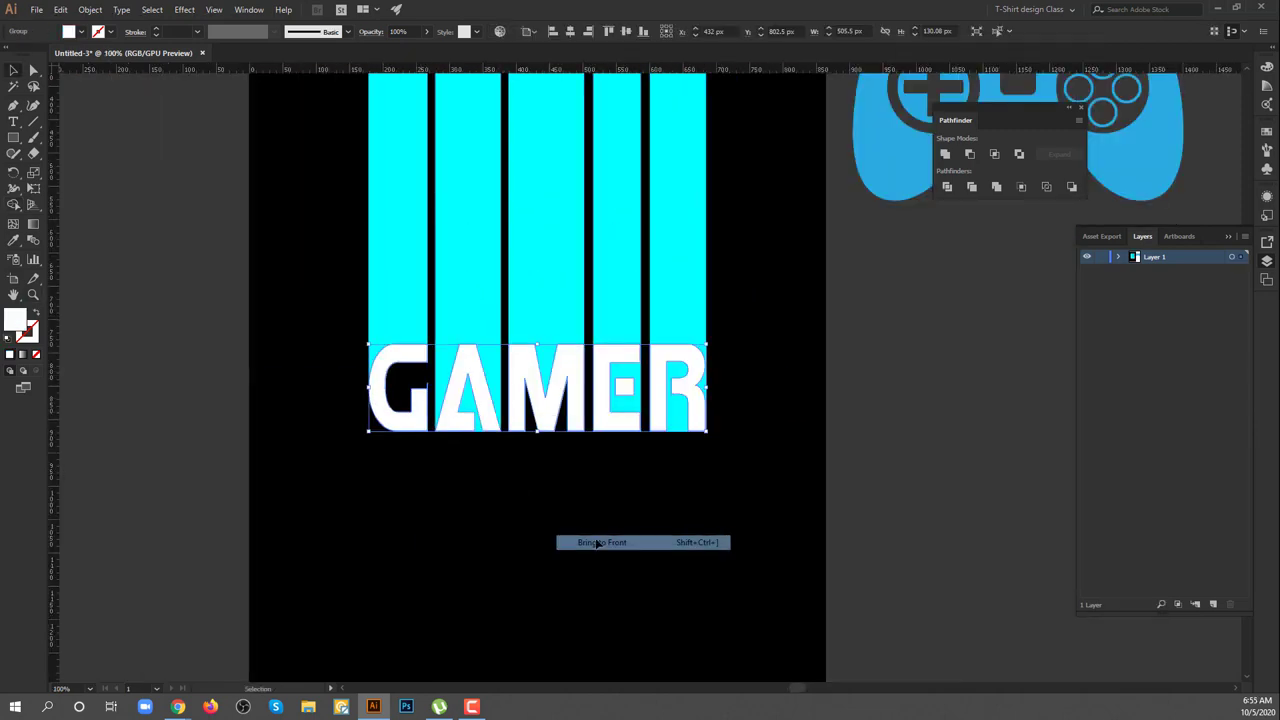
scroll(446, 451, up, 4)
scroll(446, 451, up, 3)
scroll(591, 414, left, 1)
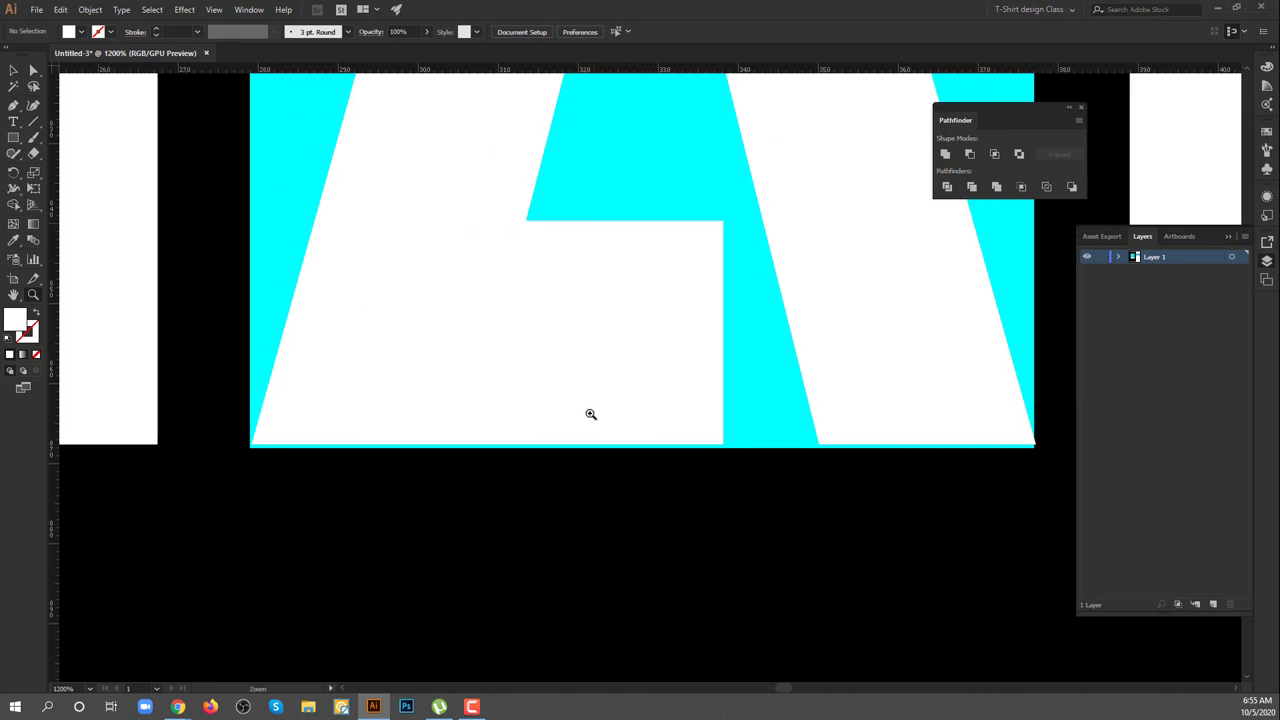
key(ctrl+y)
In Outline view, nudge the bar behind the A about 4 px to align with the letters.
click(252, 325)
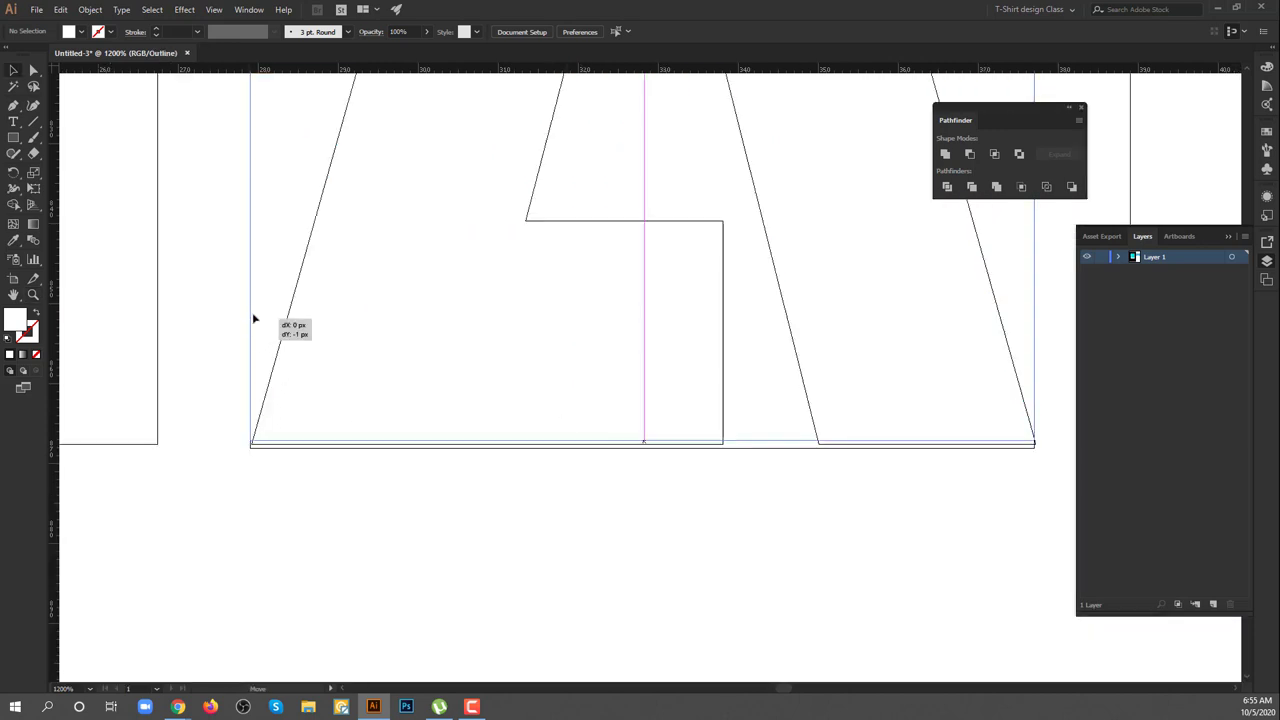
click(214, 9)
click(270, 500)
click(262, 422)
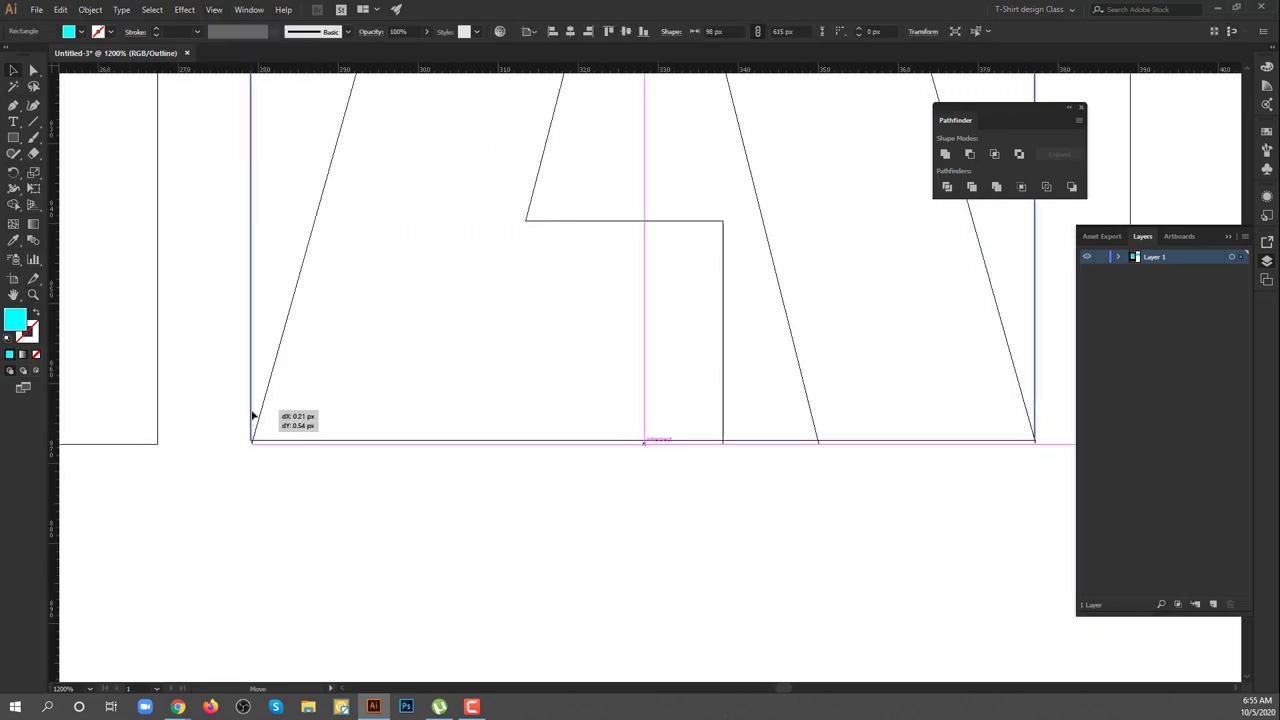
scroll(431, 501, right, 5)
scroll(431, 501, up, 1)
scroll(691, 557, down, 1)
scroll(629, 483, down, 2)
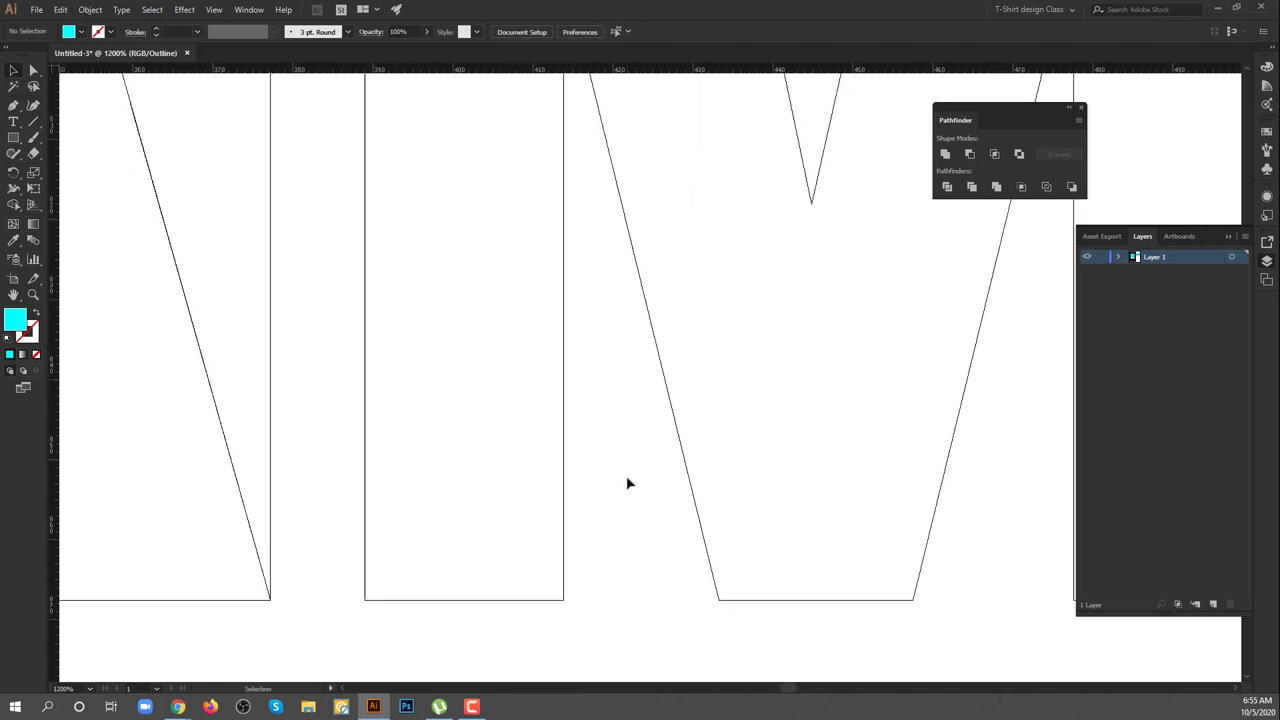
scroll(669, 374, down, 2)
scroll(608, 370, down, 1)
scroll(740, 410, up, 2)
scroll(629, 346, up, 2)
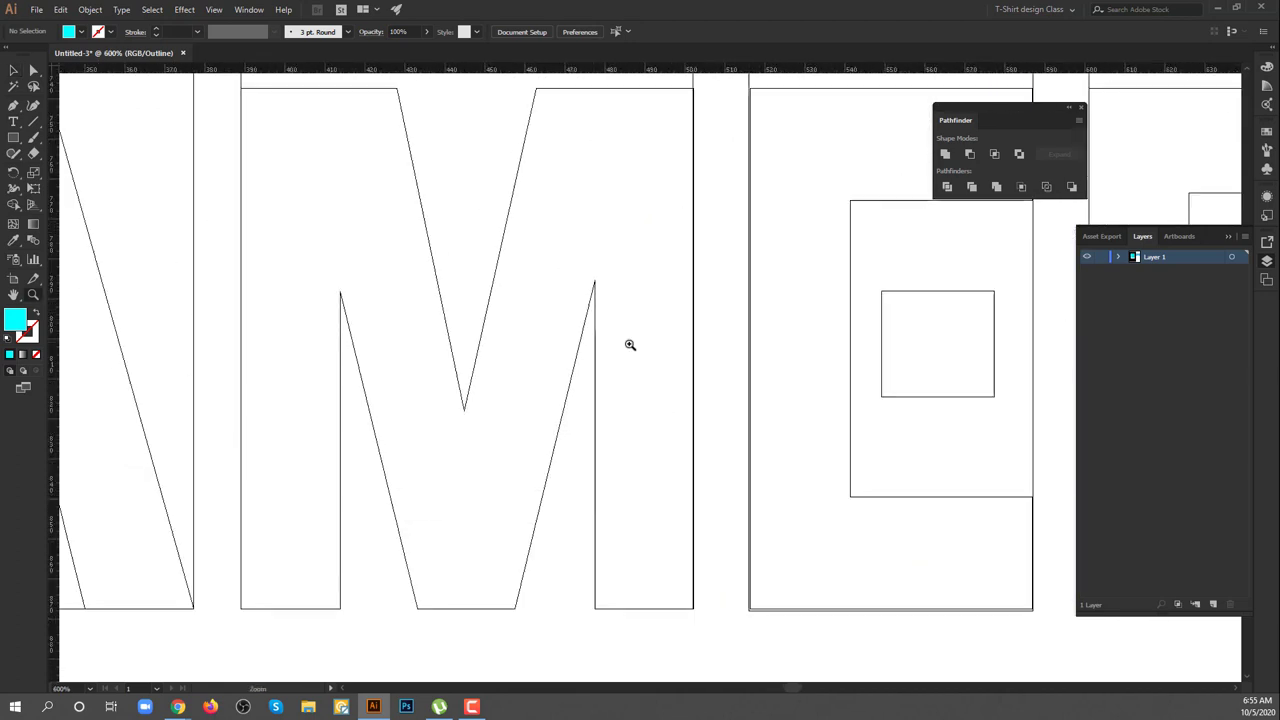
scroll(680, 391, up, 2)
scroll(604, 382, up, 1)
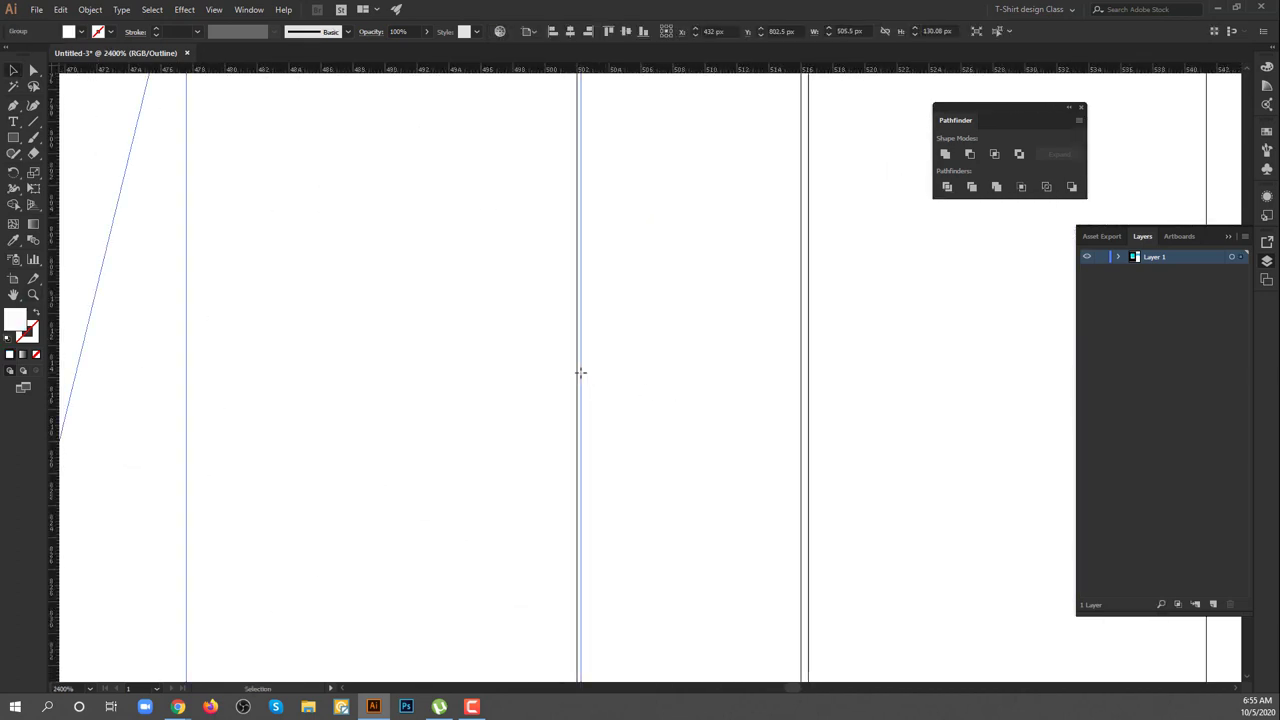
drag(580, 374, 576, 372)
Bring the AME letters into view and select the bar above the M.
scroll(440, 500, down, 4)
drag(737, 417, 617, 551)
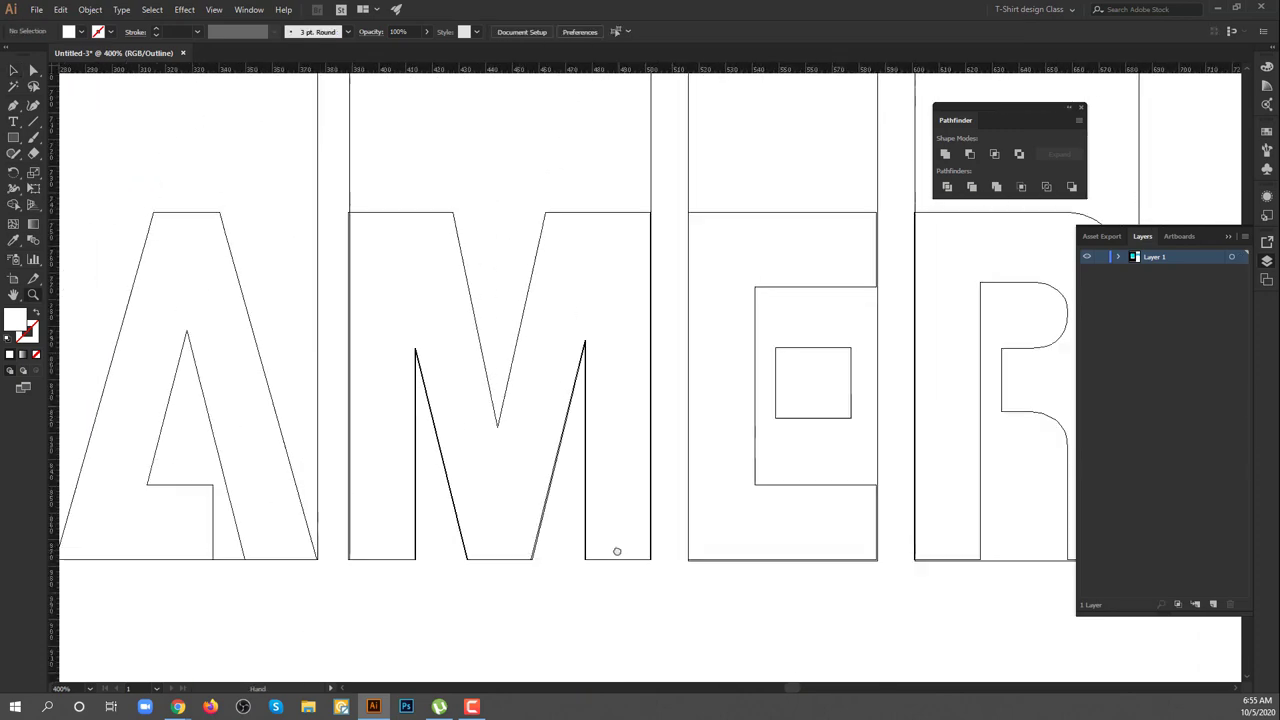
drag(386, 216, 443, 488)
scroll(594, 448, down, 2)
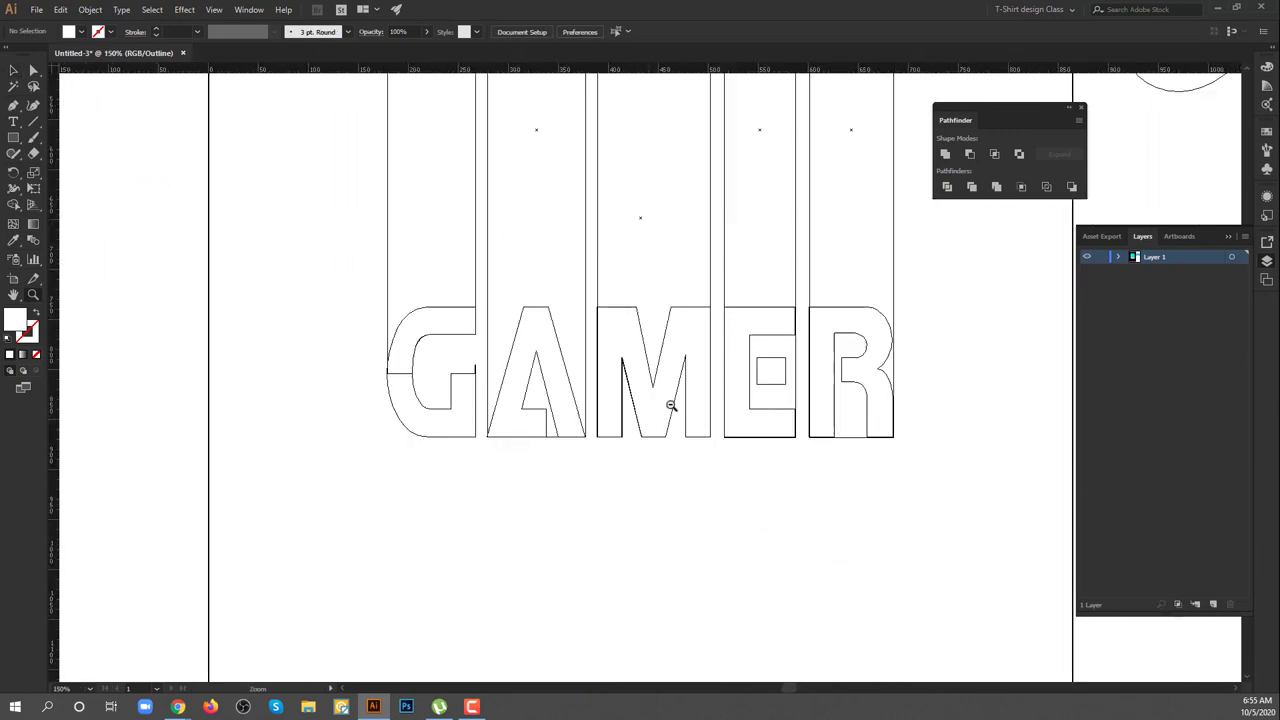
scroll(669, 406, down, 2)
key(v)
click(623, 427)
Stretch the M's cyan bar upward so it stands much taller than before.
drag(577, 184, 568, 435)
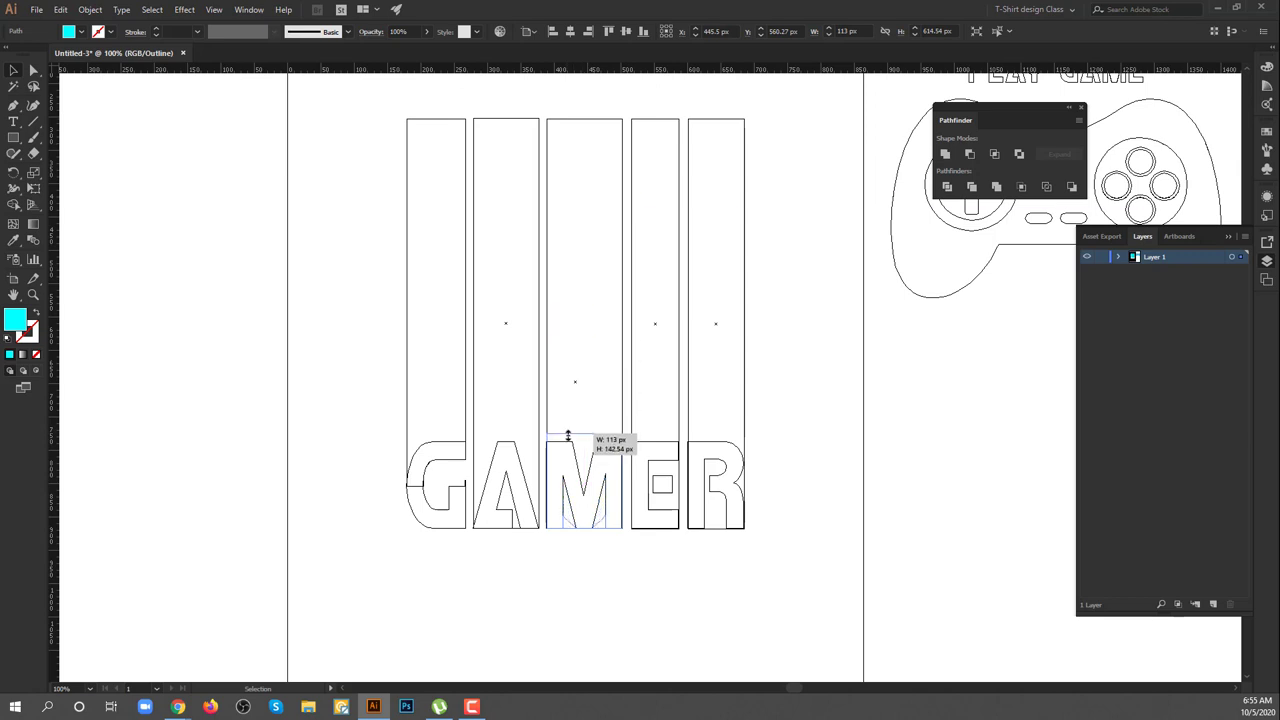
scroll(578, 497, up, 2)
scroll(649, 277, up, 2)
scroll(594, 320, up, 1)
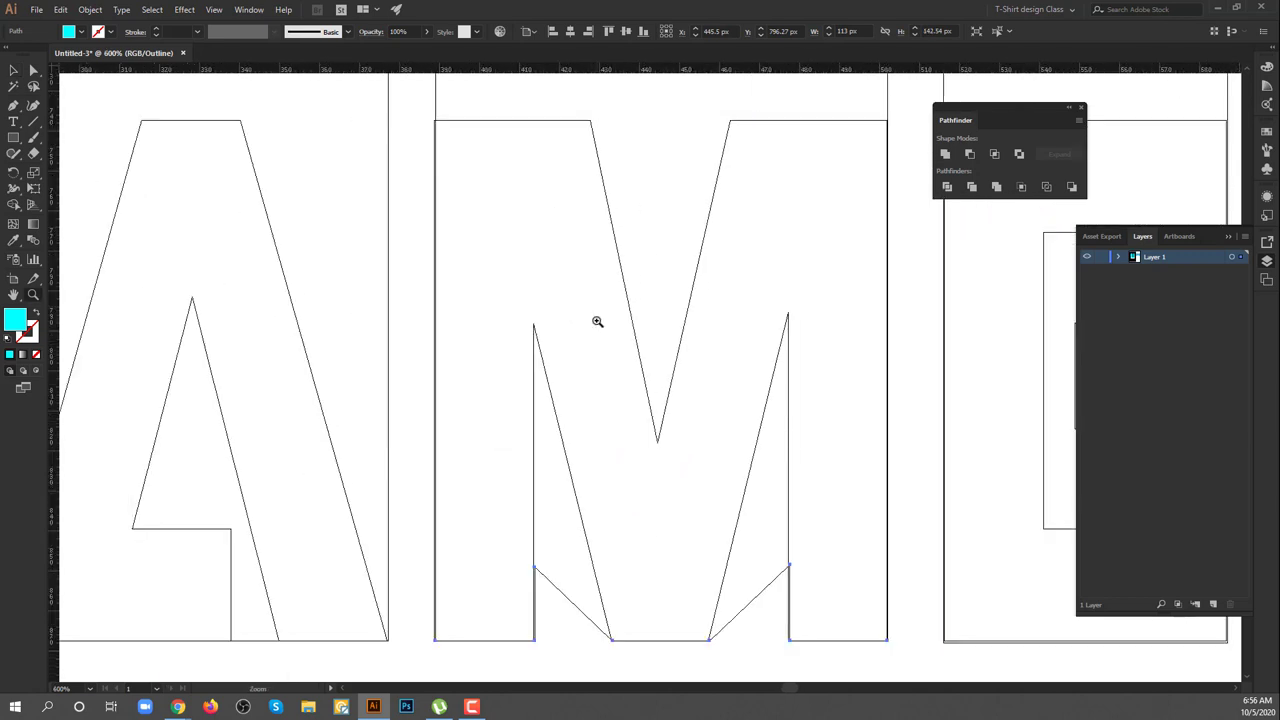
click(397, 463)
scroll(397, 463, down, 4)
drag(569, 444, 573, 350)
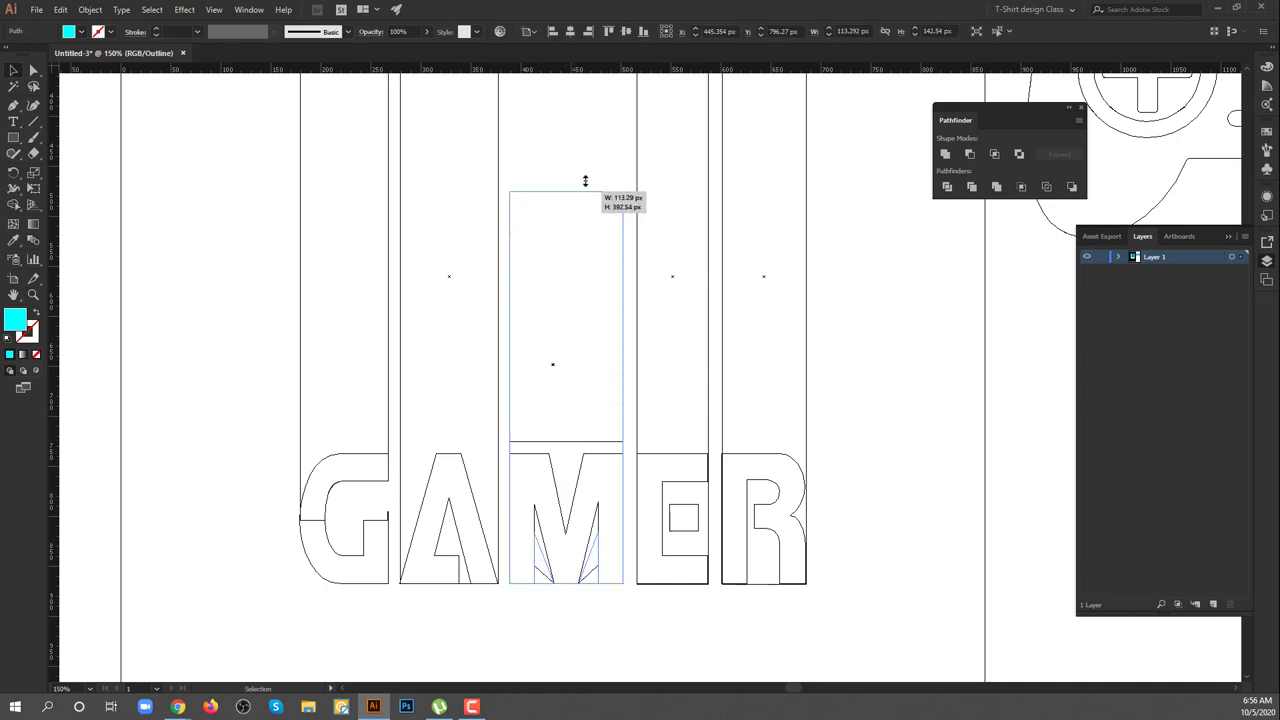
drag(585, 181, 566, 129)
click(589, 449)
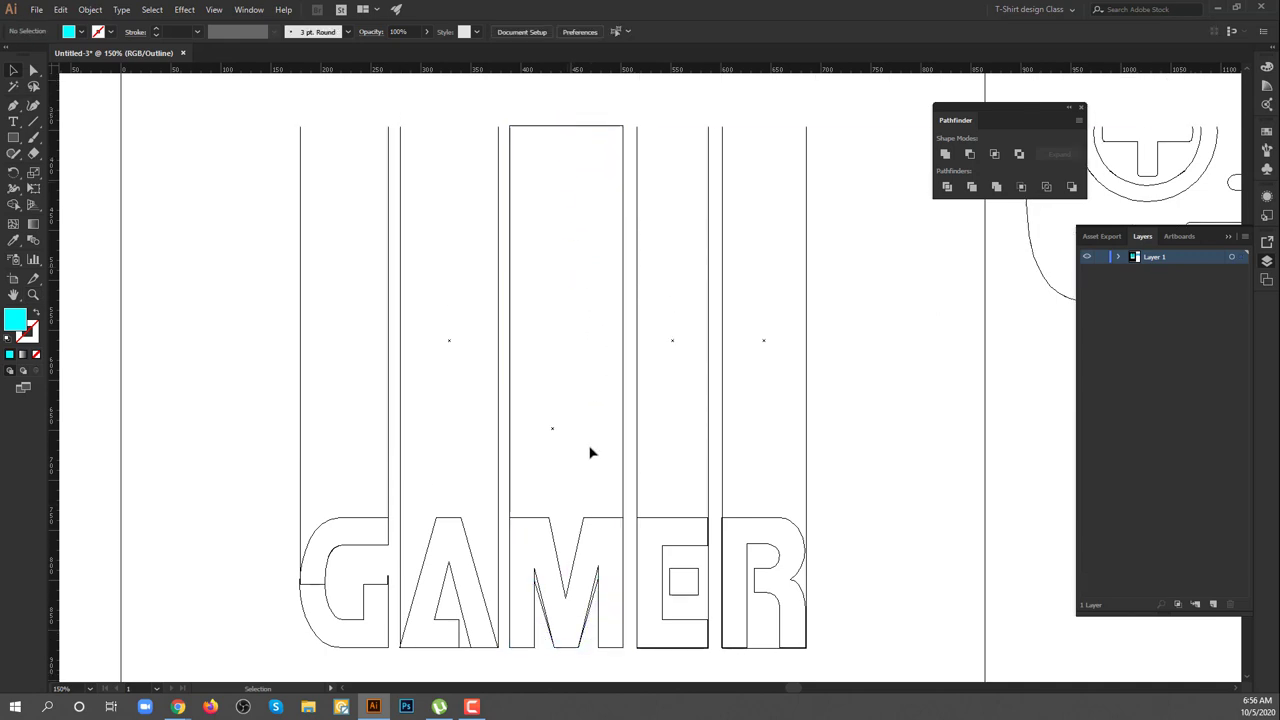
Zoom in on the E and R, then fit the E bar's side edge to the letter's edge.
scroll(551, 566, down, 3)
scroll(439, 438, right, 5)
click(439, 438)
click(687, 360)
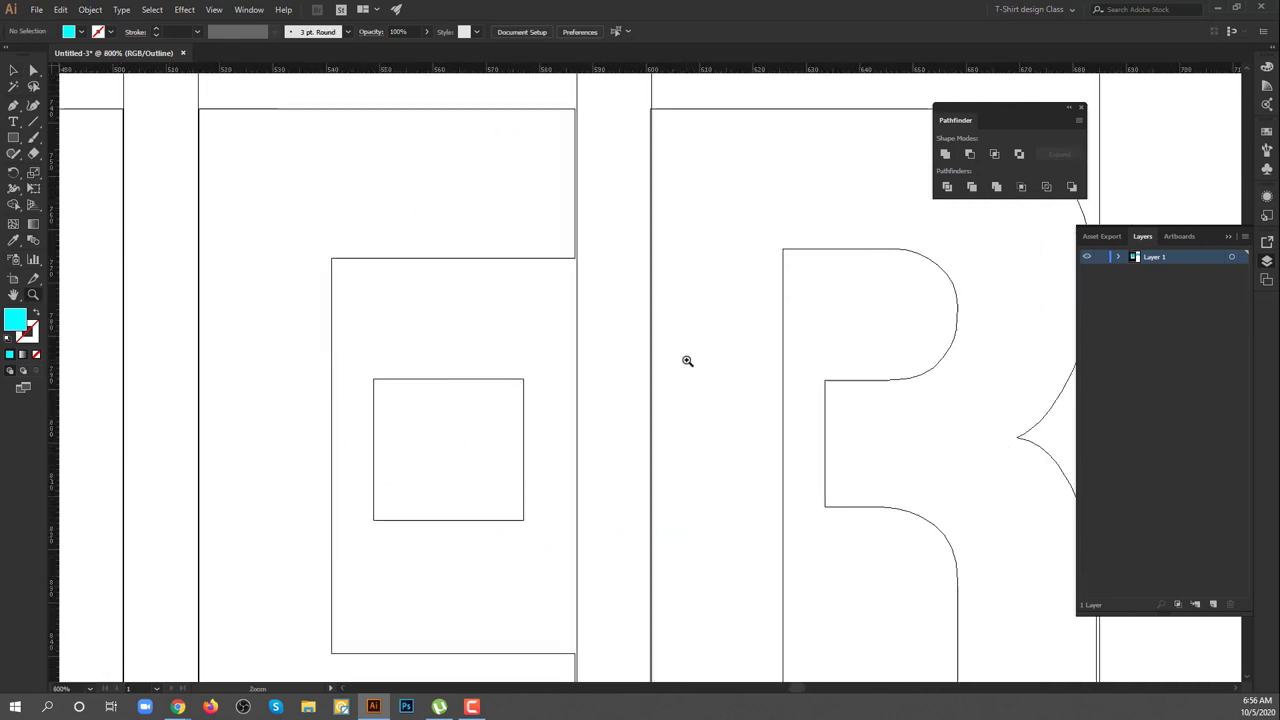
click(576, 424)
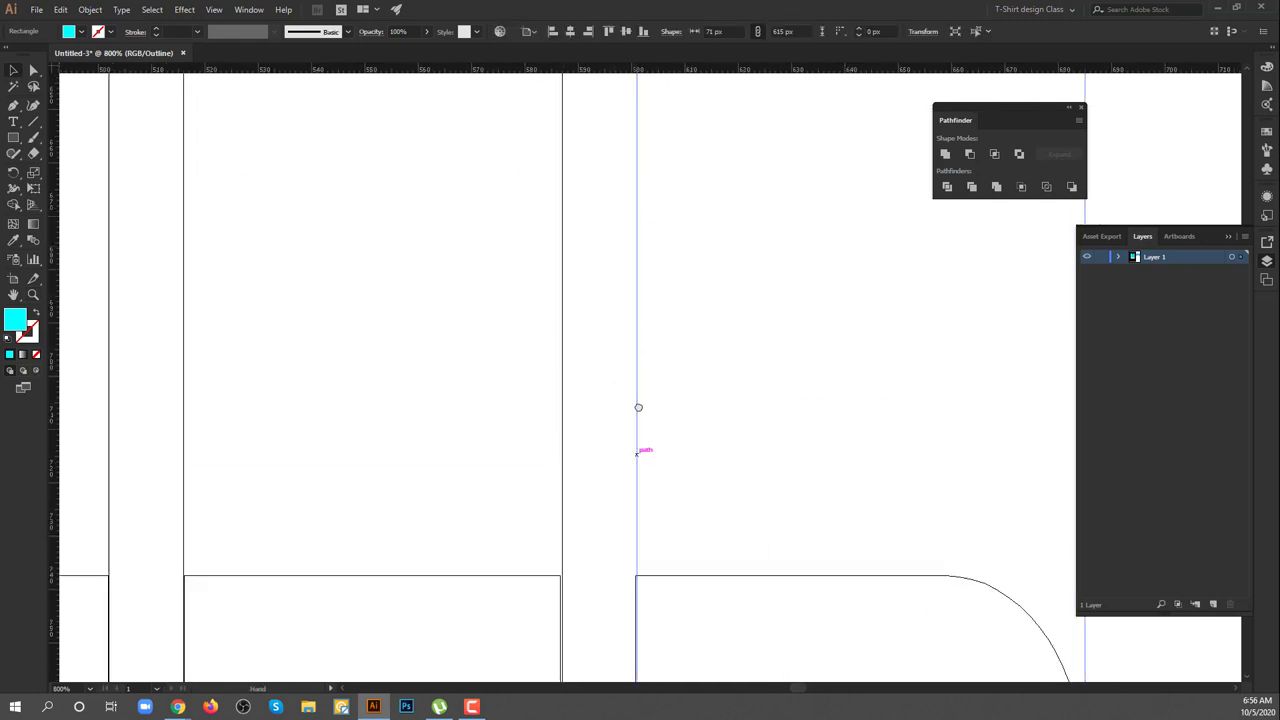
scroll(660, 420, down, 3)
scroll(629, 200, down, 3)
scroll(575, 158, up, 3)
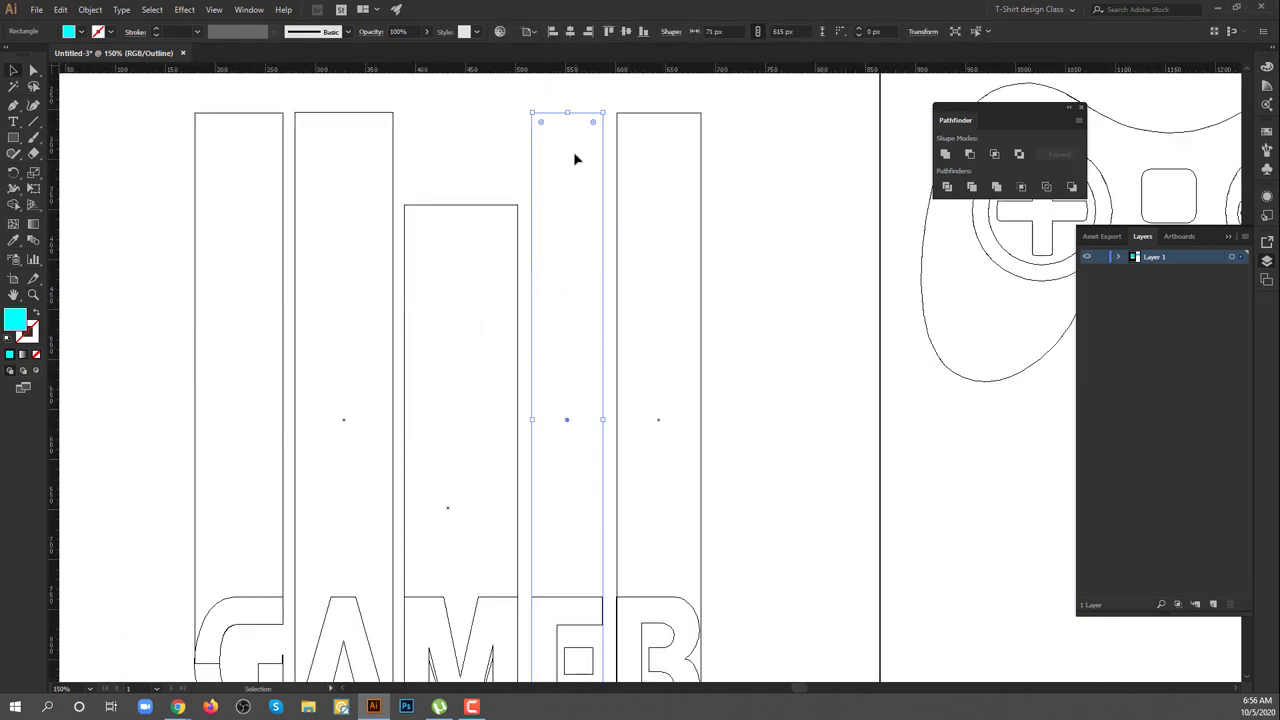
scroll(546, 277, up, 3)
scroll(863, 431, up, 3)
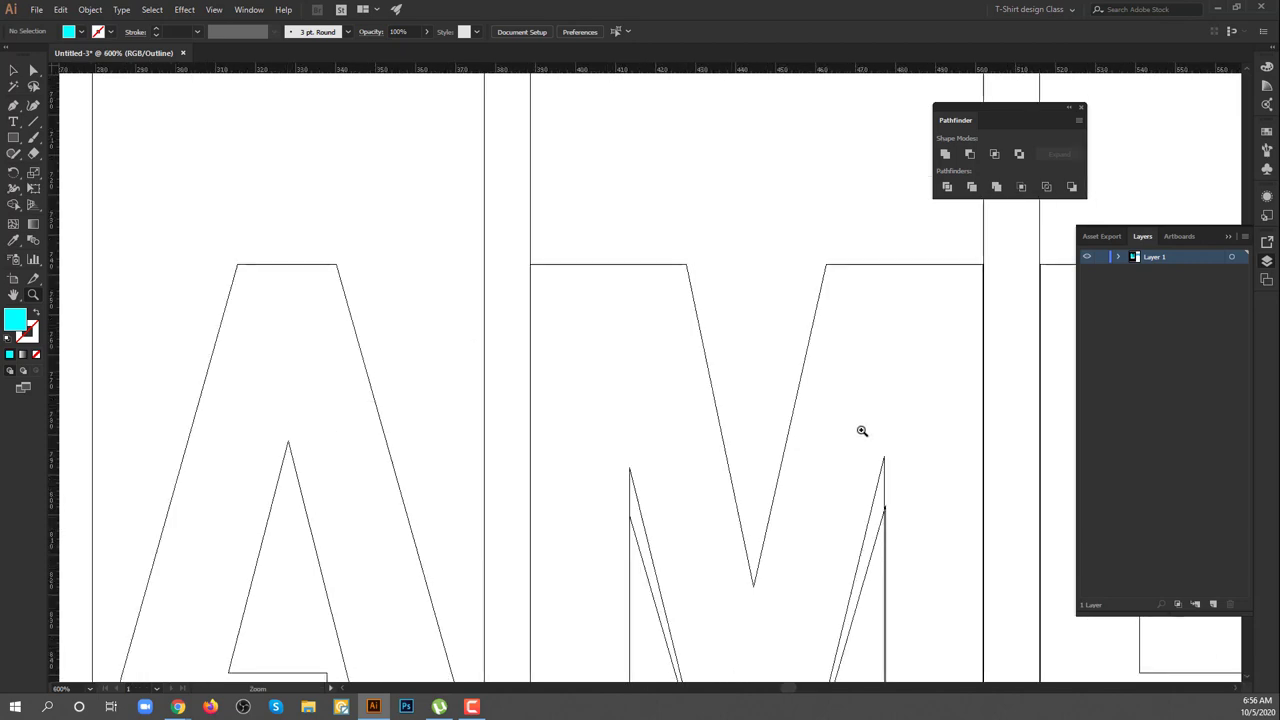
scroll(629, 295, up, 2)
scroll(629, 295, down, 2)
scroll(631, 440, down, 2)
scroll(628, 440, down, 2)
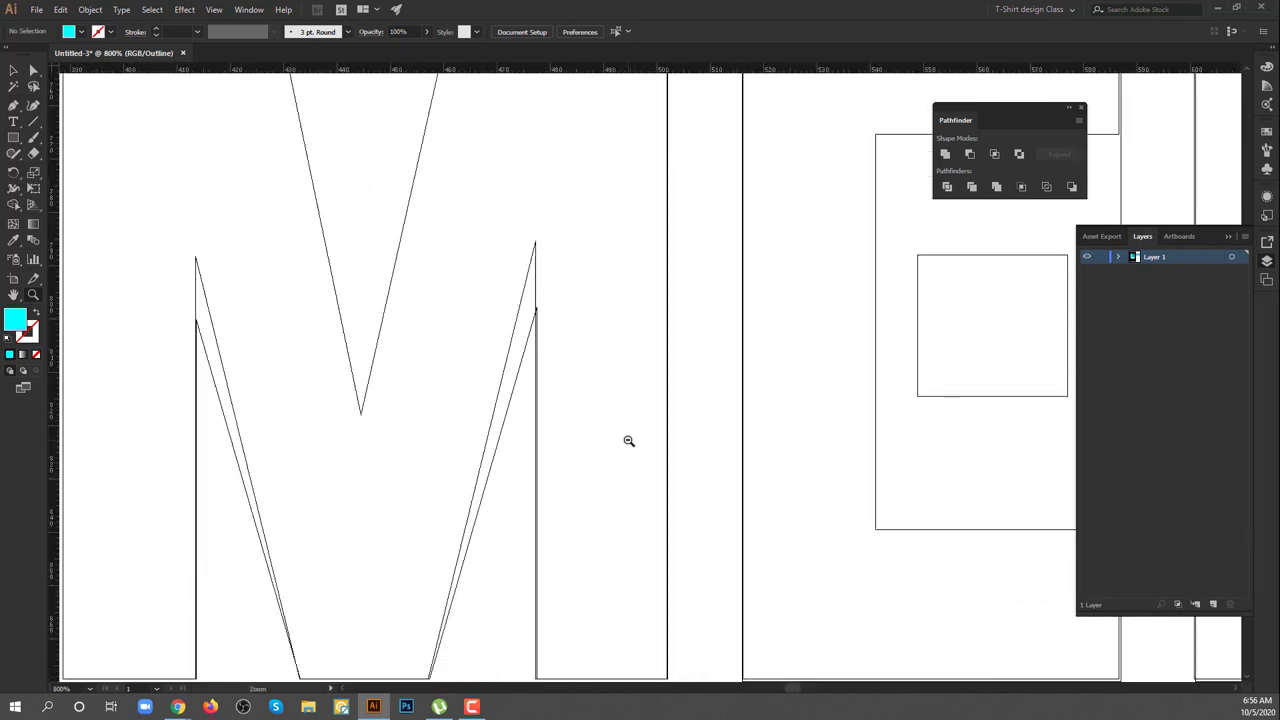
scroll(598, 486, down, 2)
drag(598, 486, 244, 521)
scroll(620, 246, up, 1)
drag(634, 374, 632, 372)
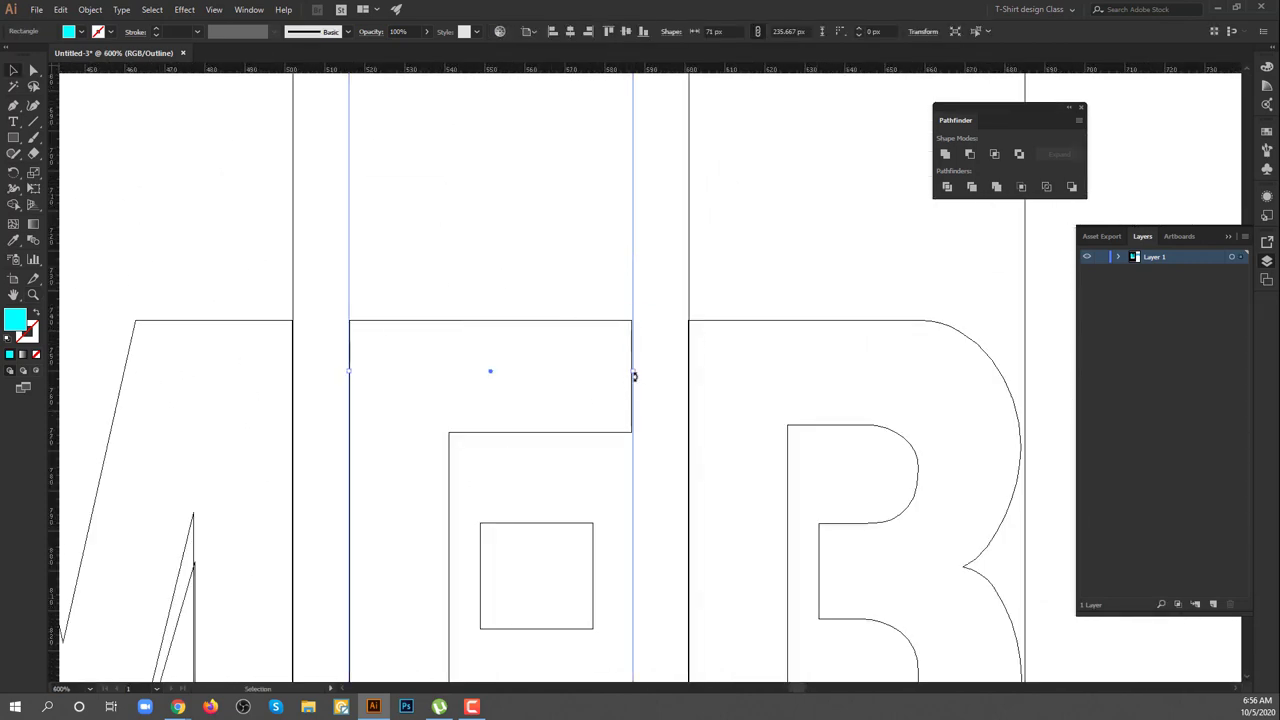
scroll(509, 246, right, 5)
scroll(509, 246, down, 3)
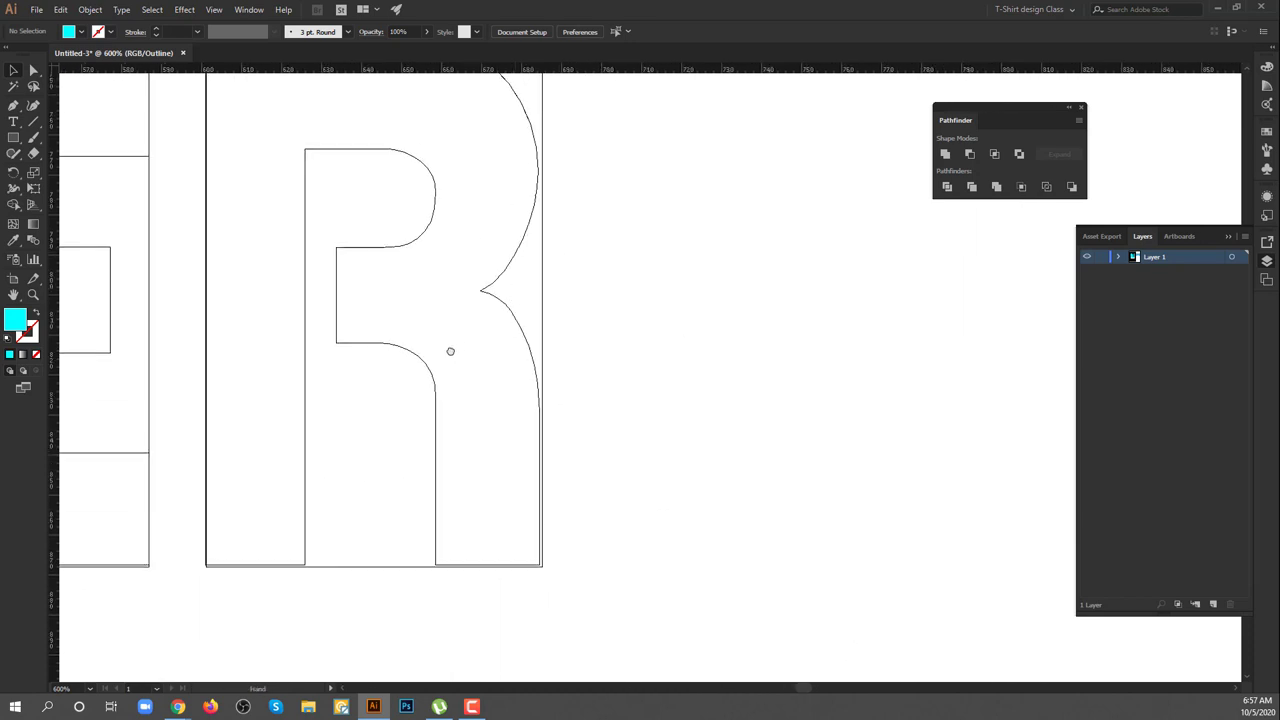
Lower the top edge of the bar over the R.
drag(449, 351, 510, 215)
scroll(509, 215, right, 3)
scroll(417, 292, up, 5)
drag(386, 289, 386, 619)
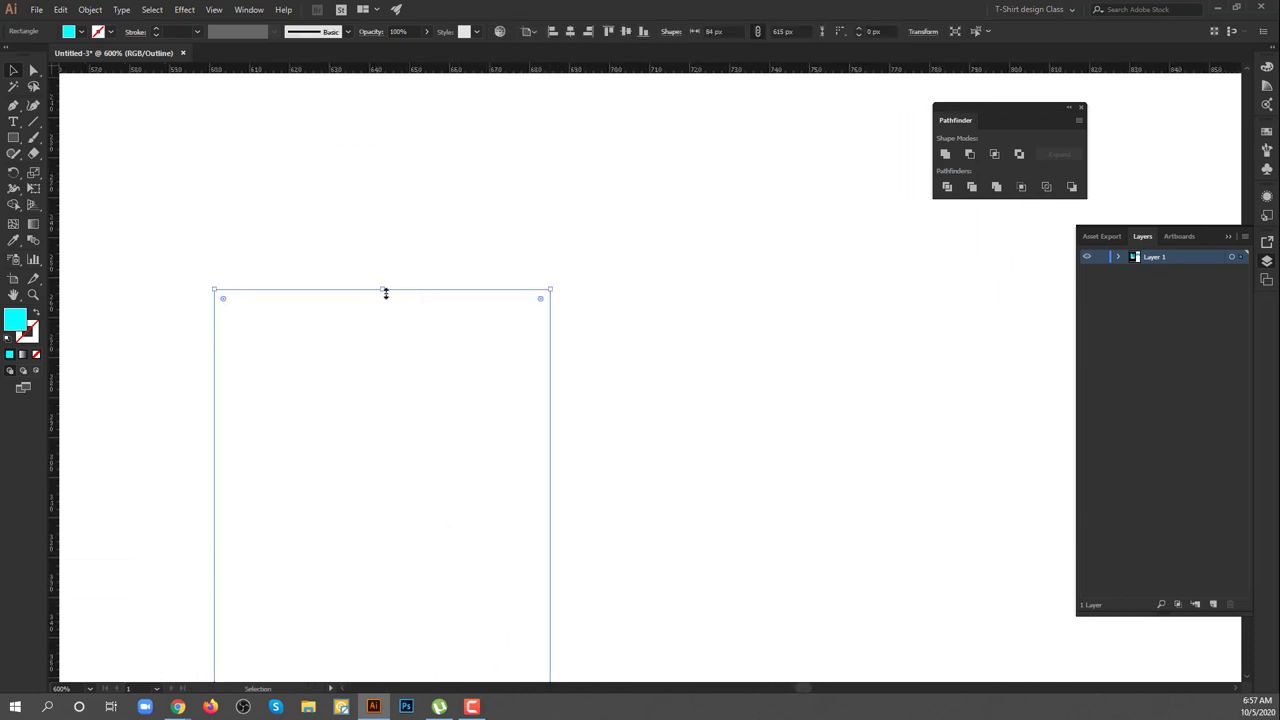
scroll(395, 612, down, 5)
scroll(454, 377, up, 5)
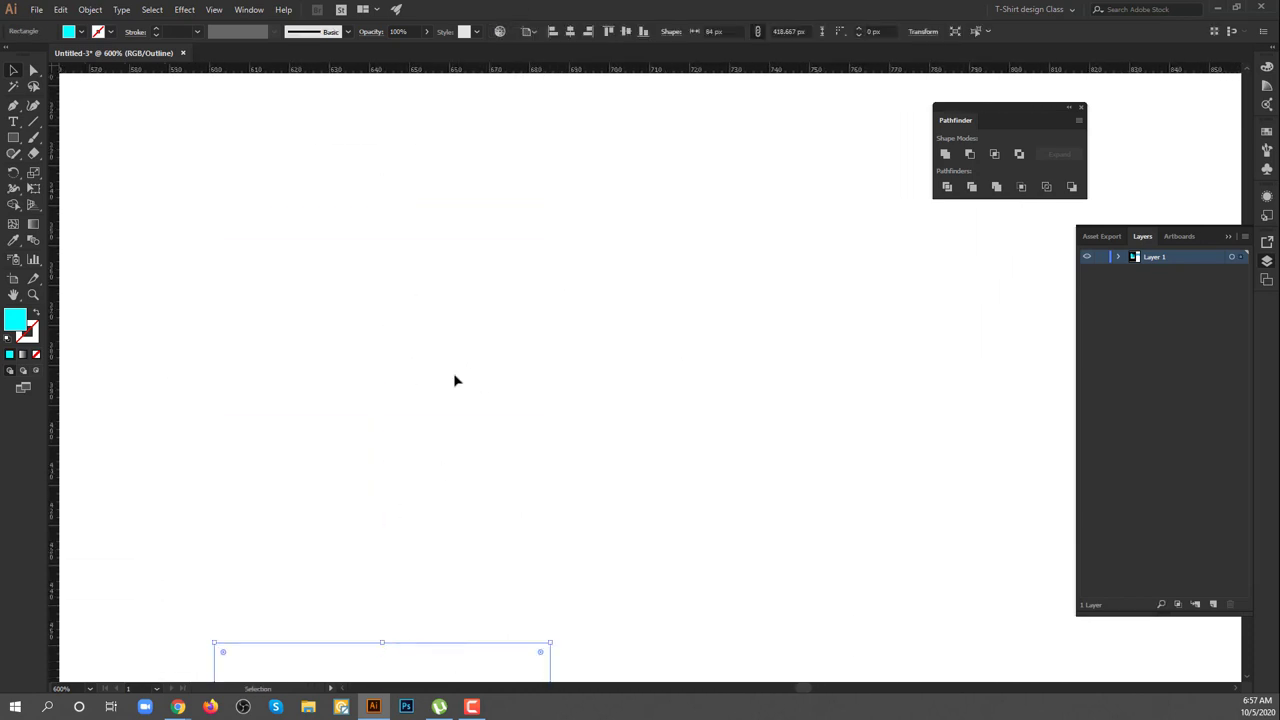
scroll(445, 331, down, 5)
drag(445, 331, 520, 253)
drag(494, 143, 494, 569)
scroll(514, 386, down, 5)
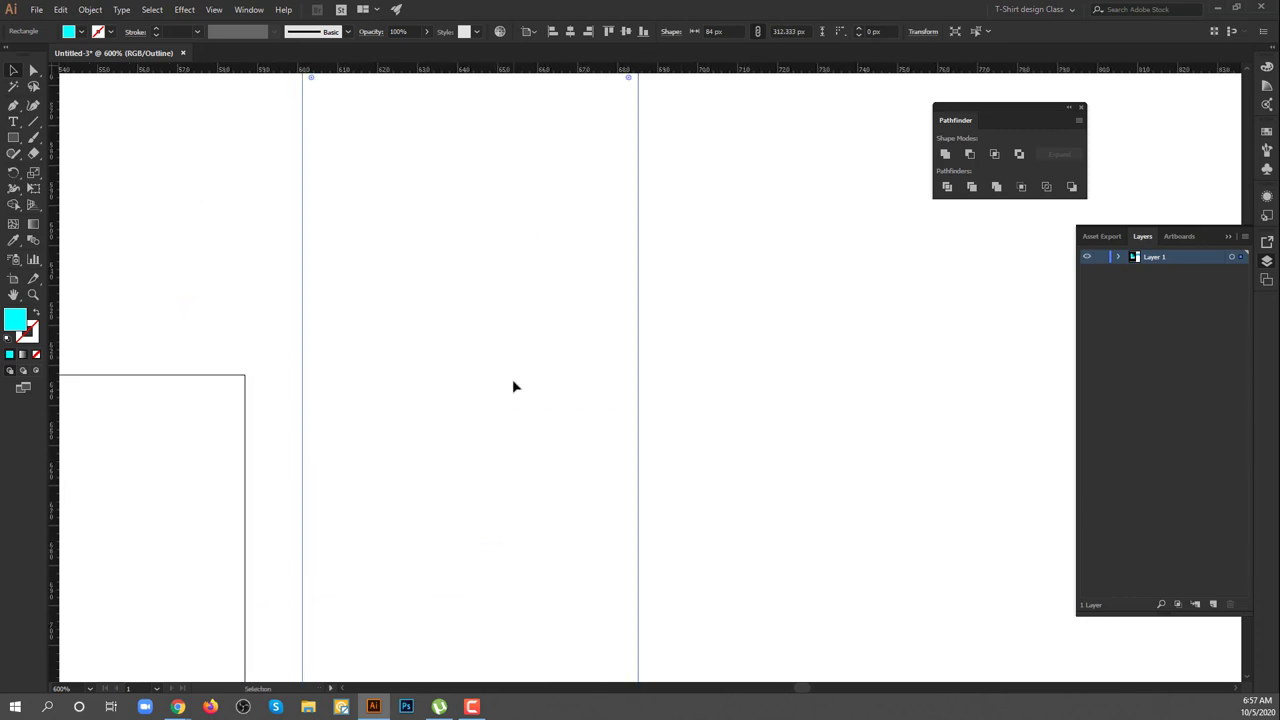
scroll(465, 198, up, 2)
drag(465, 198, 457, 620)
scroll(640, 480, down, 5)
scroll(594, 463, down, 1)
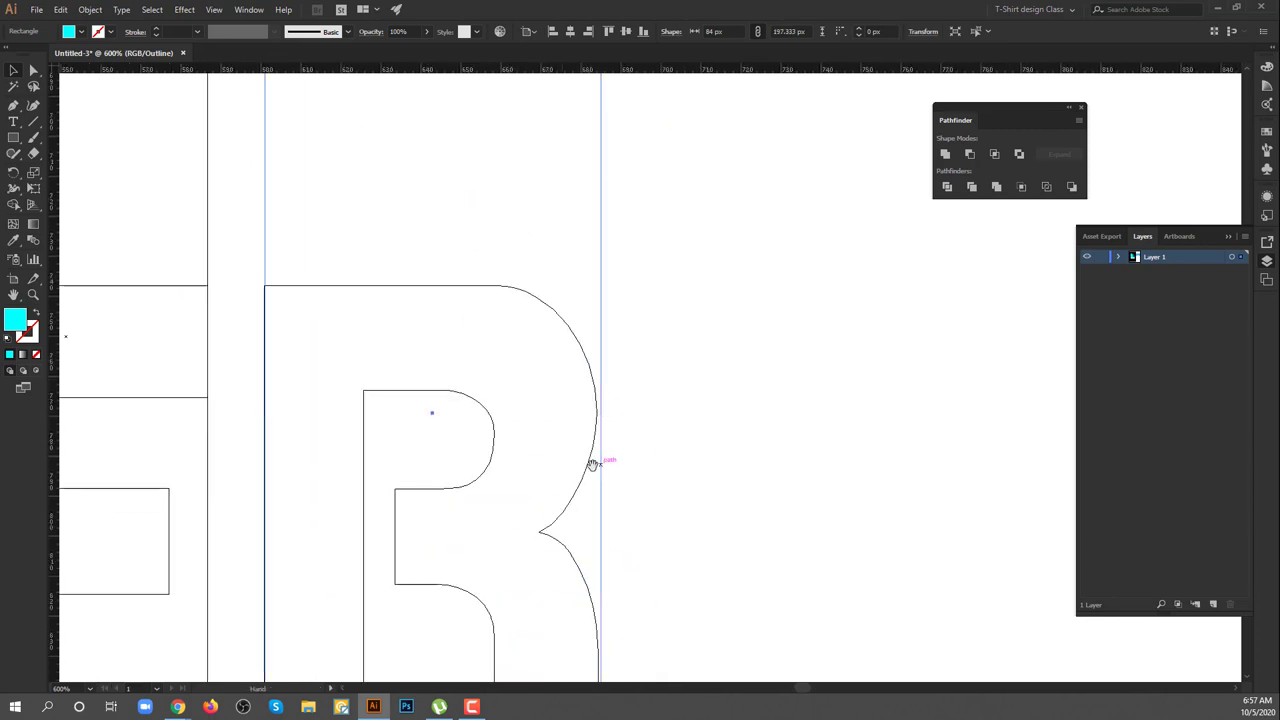
scroll(571, 285, down, 2)
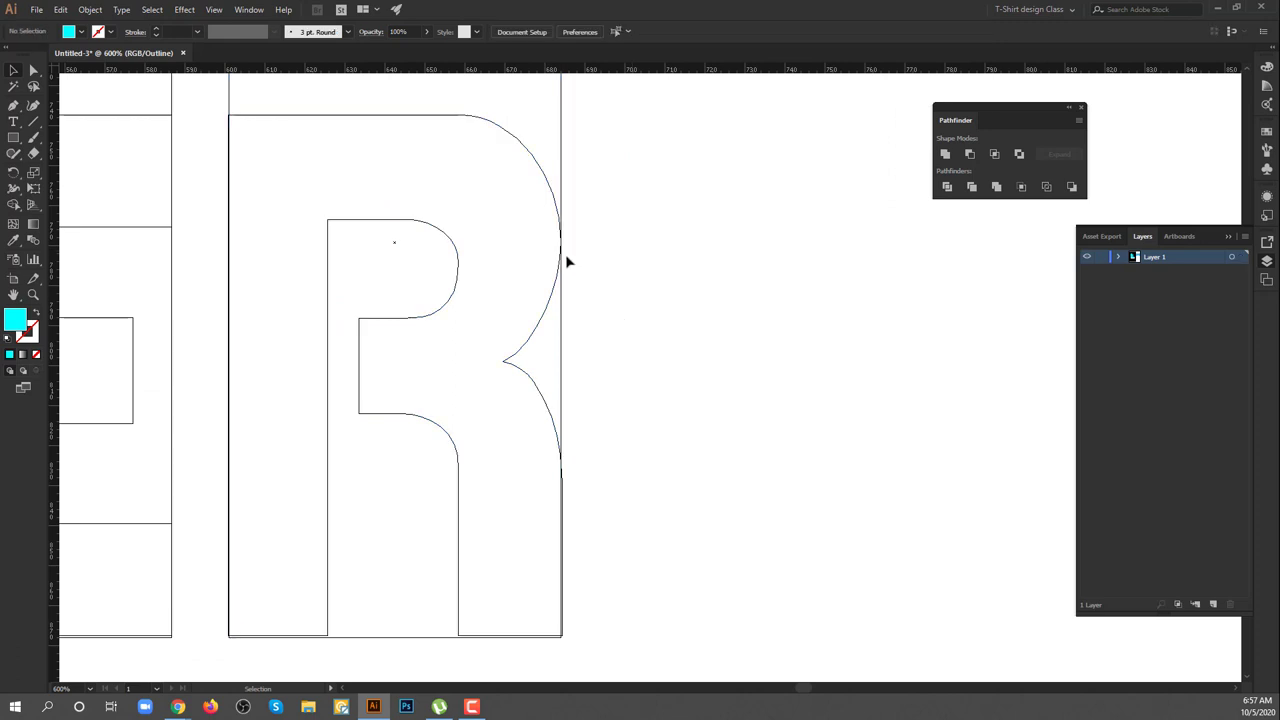
Narrow the R bar so its right edge lines up with the letter.
drag(564, 241, 563, 243)
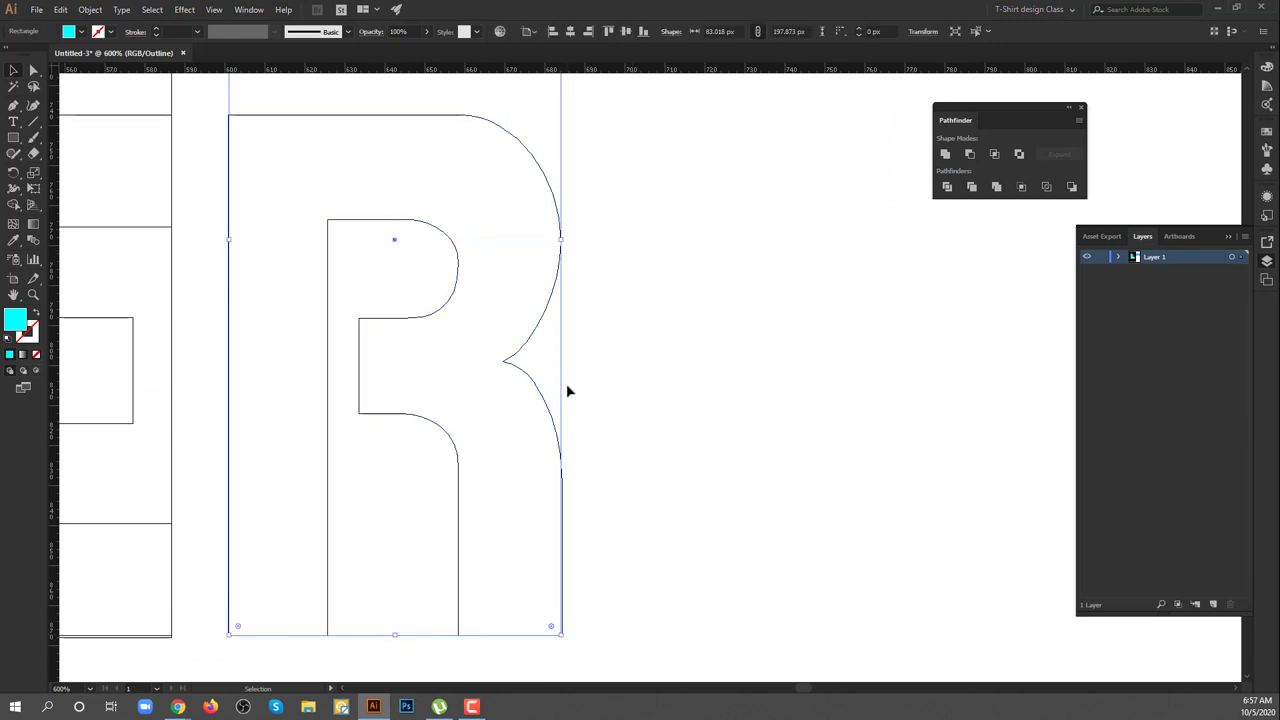
drag(557, 237, 557, 240)
click(628, 363)
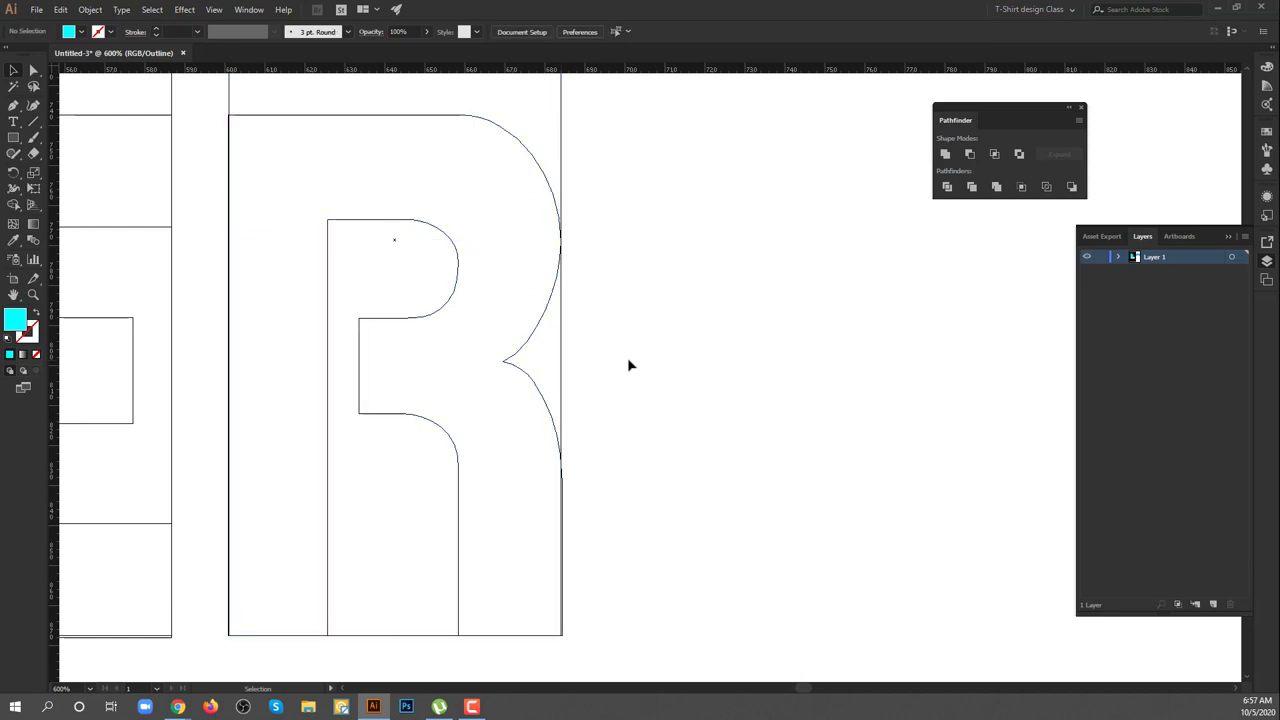
scroll(289, 489, left, 5)
click(400, 572)
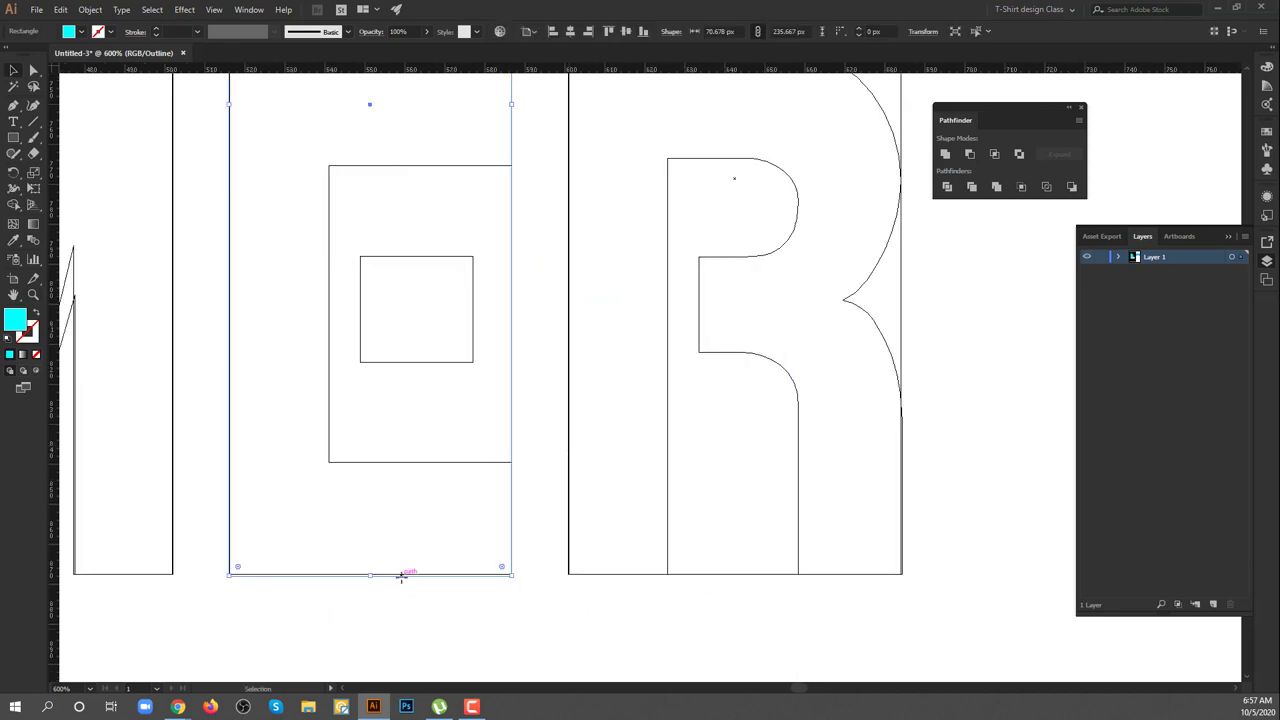
click(391, 600)
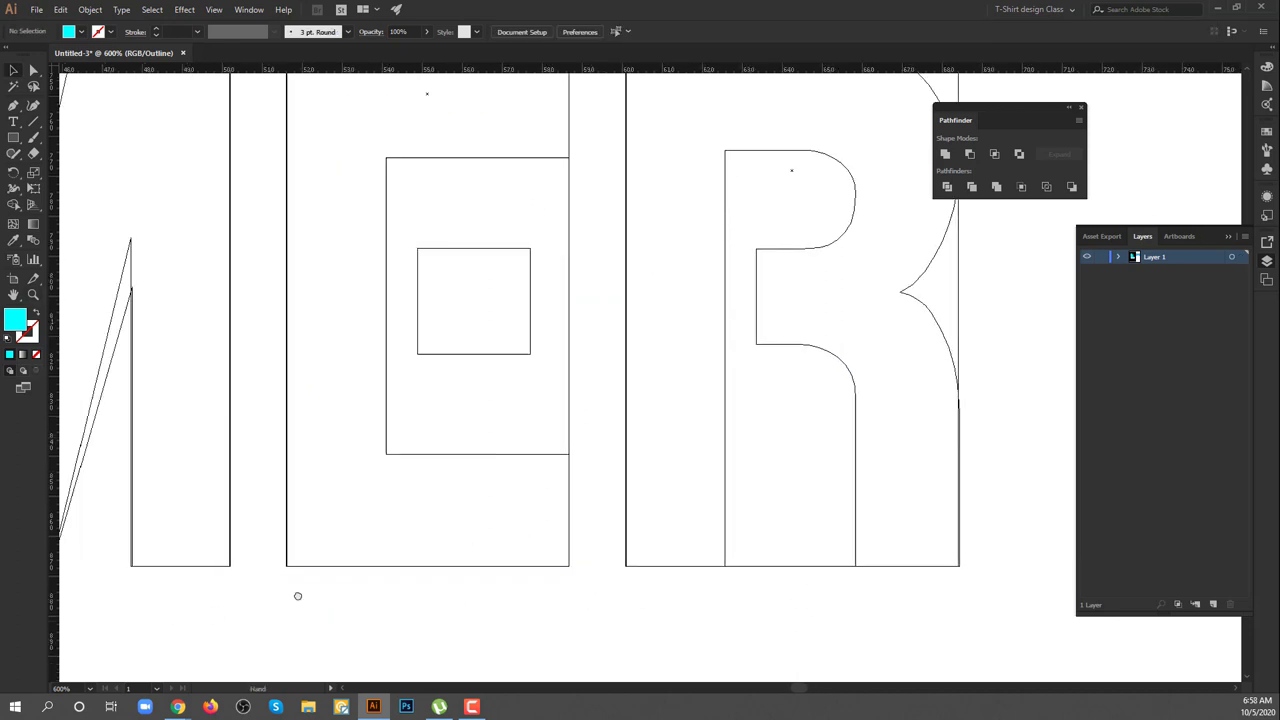
Leave Outline mode with Ctrl+Y and raise the E bar to the third bar's height.
scroll(700, 388, down, 3)
scroll(700, 388, down, 4)
key(ctrl+y)
scroll(586, 351, up, 1)
scroll(654, 371, up, 2)
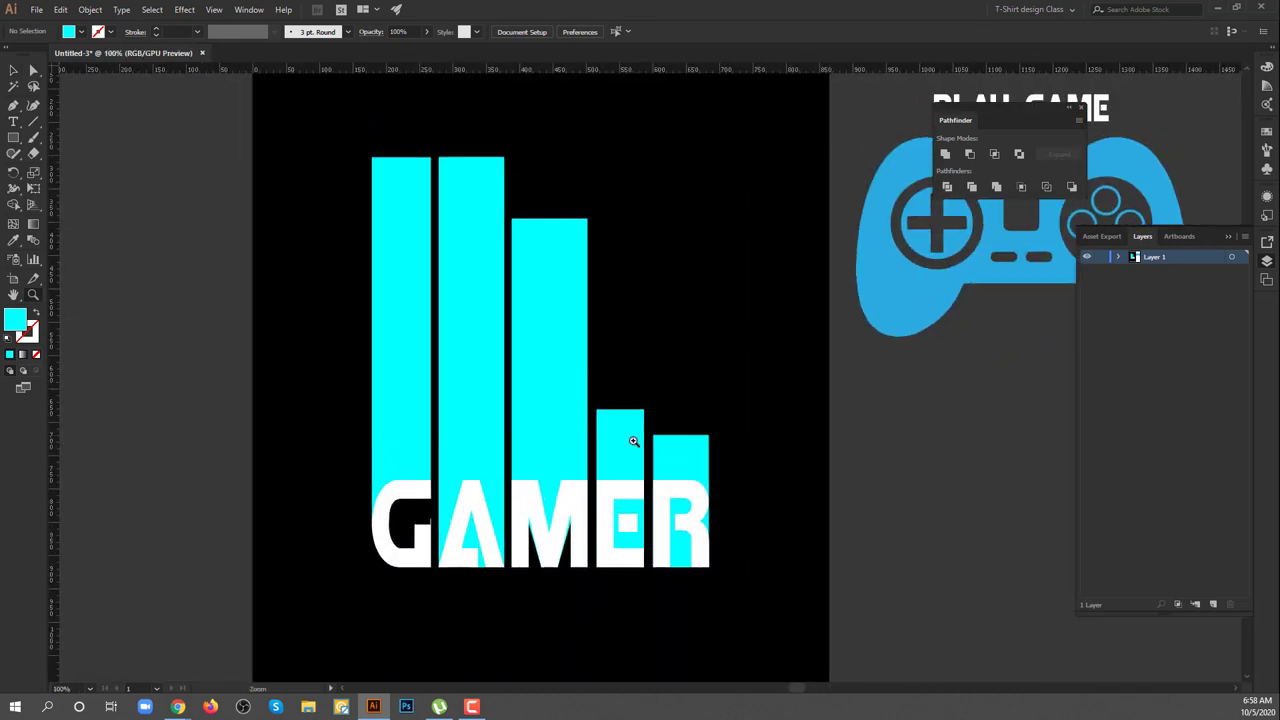
click(622, 410)
mouse_move(620, 410)
mouse_down()
mouse_move(620, 218)
mouse_move(667, 218)
mouse_up()
Lower the first and second bars to the common height of the others.
drag(471, 157, 471, 218)
click(450, 195)
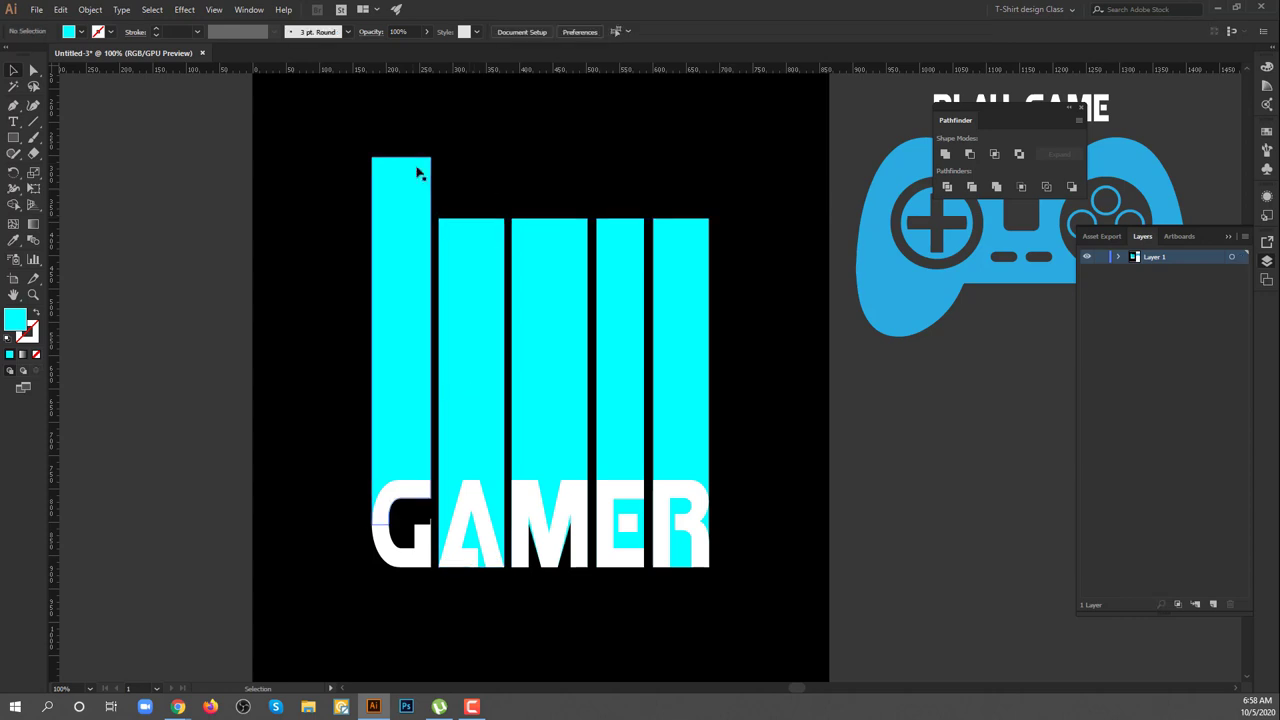
drag(405, 157, 400, 218)
click(395, 540)
Select the bars and GAMER letters and merge the A and M regions with Shape Builder.
drag(531, 600, 715, 590)
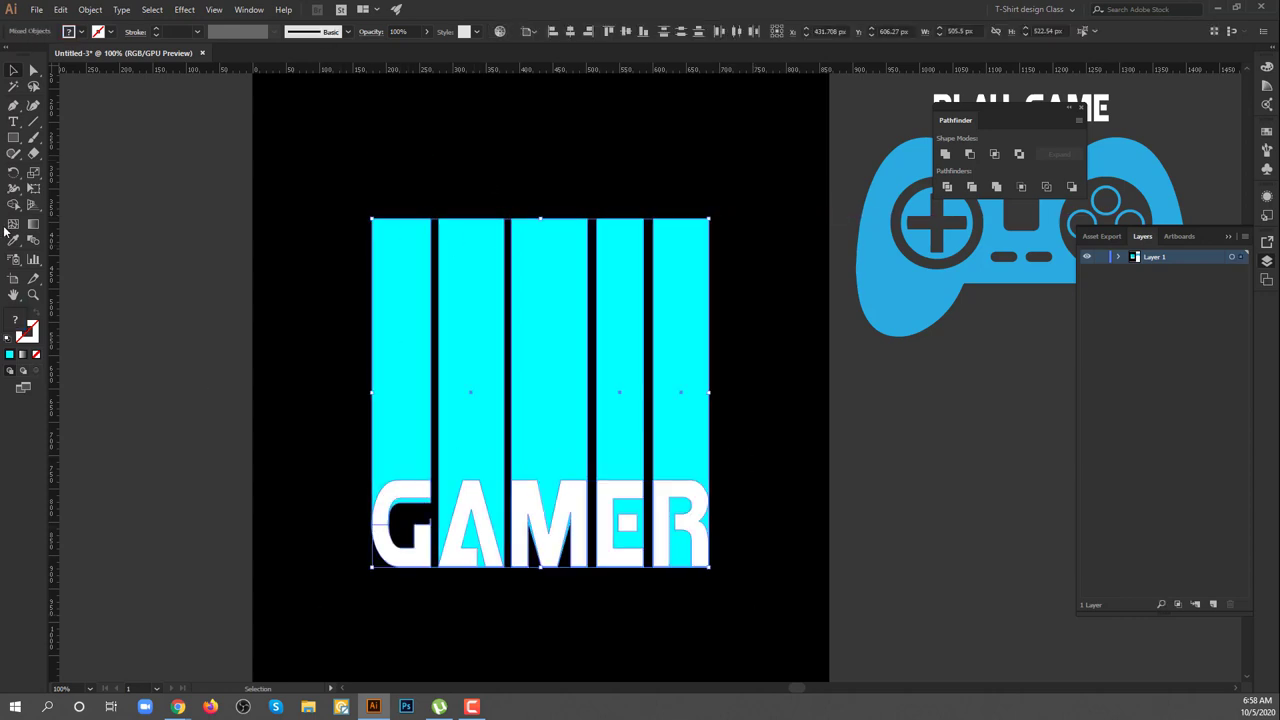
key(shift+m)
click(470, 552)
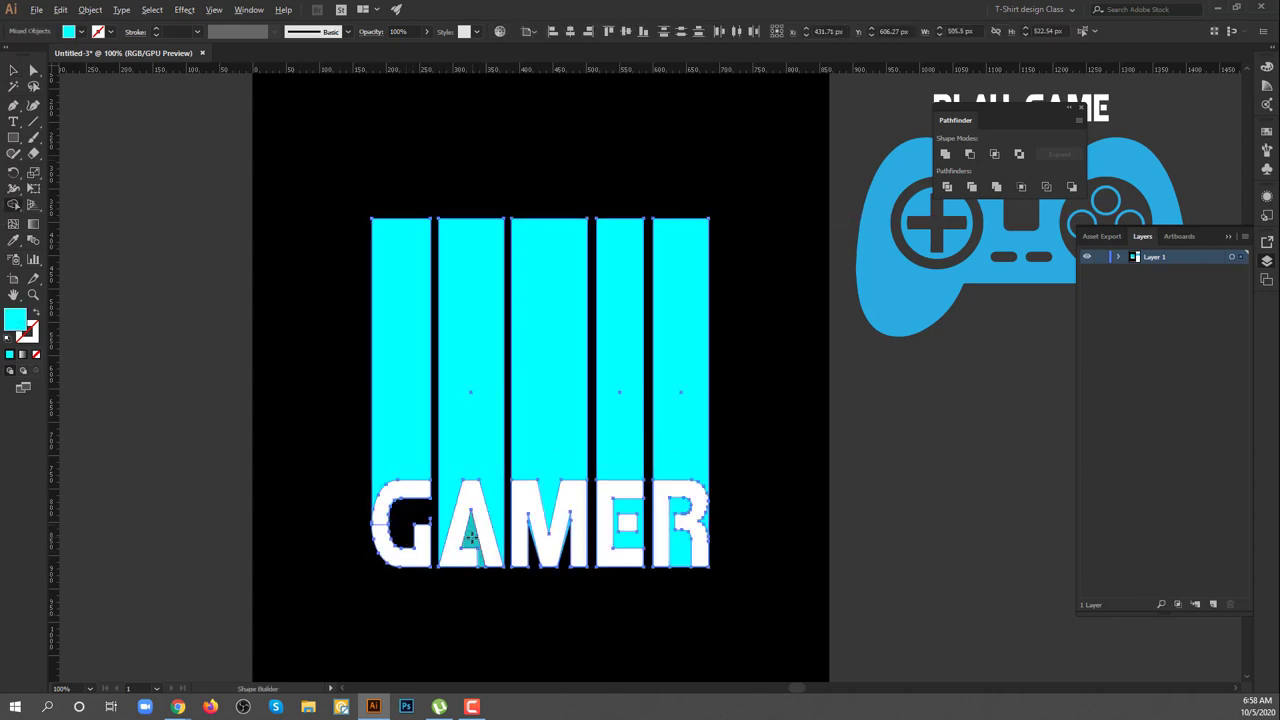
click(548, 562)
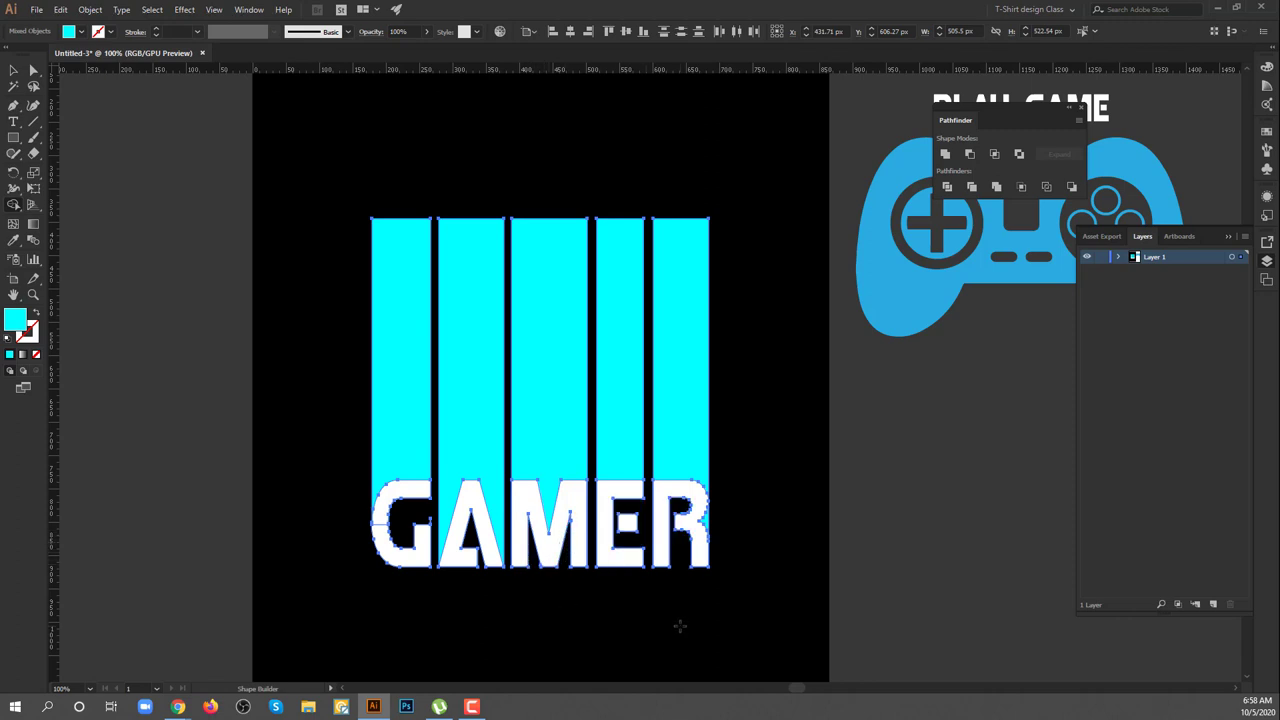
click(402, 545)
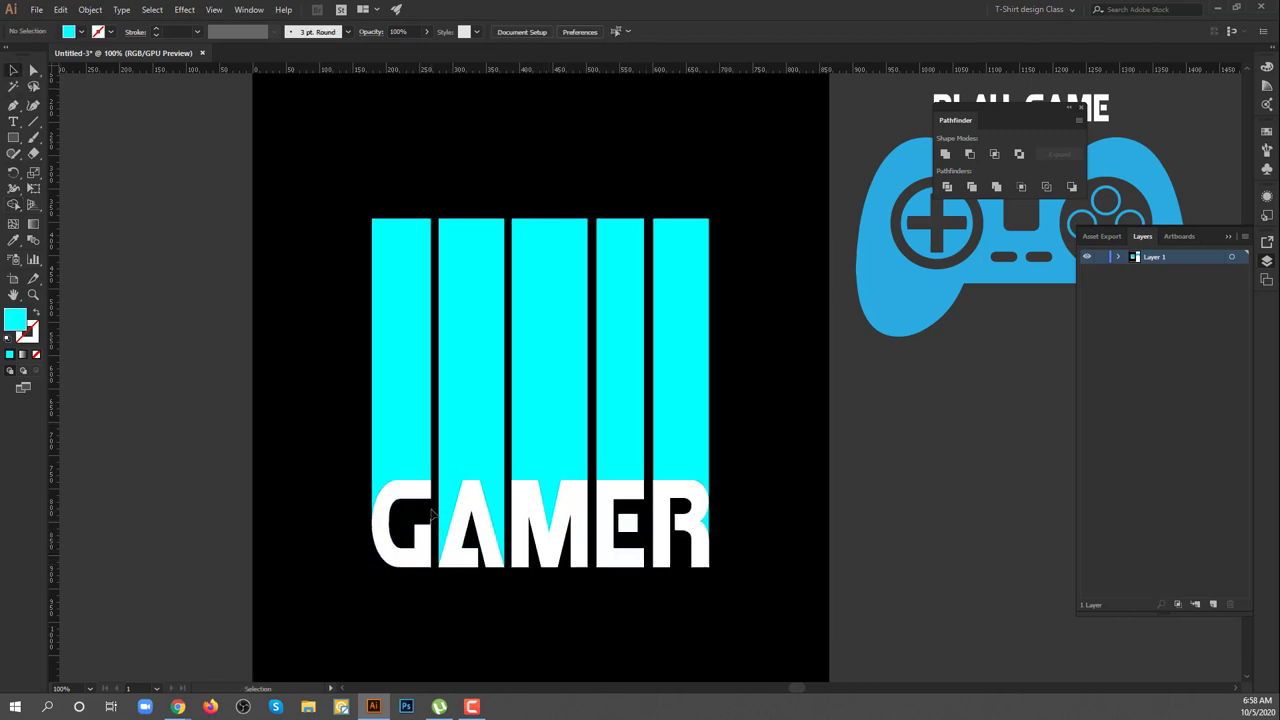
click(450, 516)
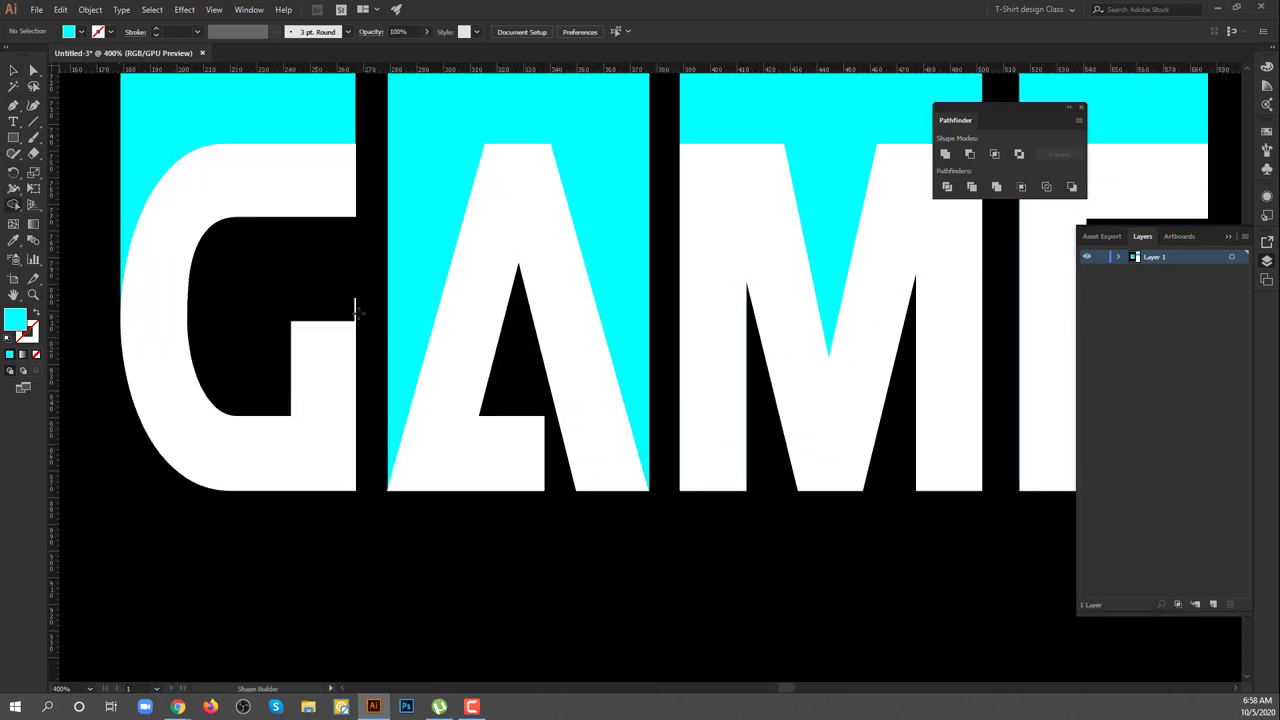
Zoom into the G's inner notch and raise the white piece's left top corner.
drag(615, 126, 615, 126)
key(shift+m)
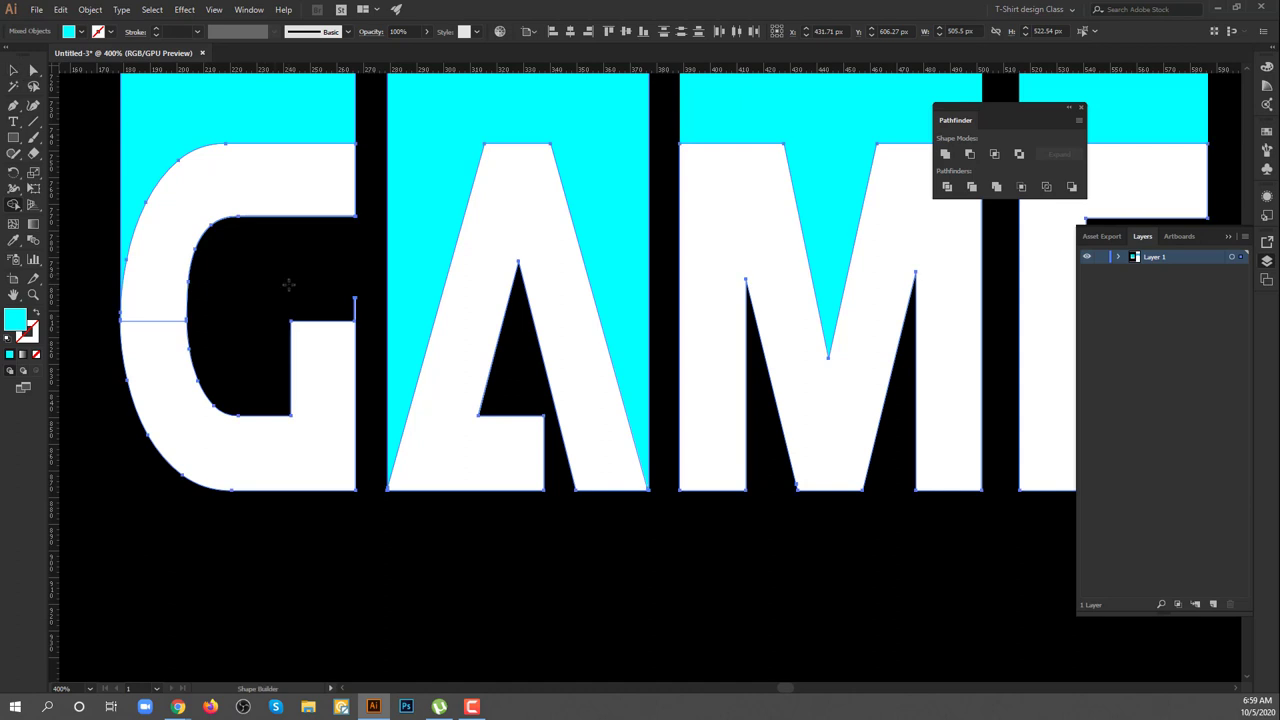
key(z)
mouse_move(260, 303)
mouse_down()
mouse_move(637, 387)
mouse_move(406, 320)
mouse_move(390, 278)
mouse_up()
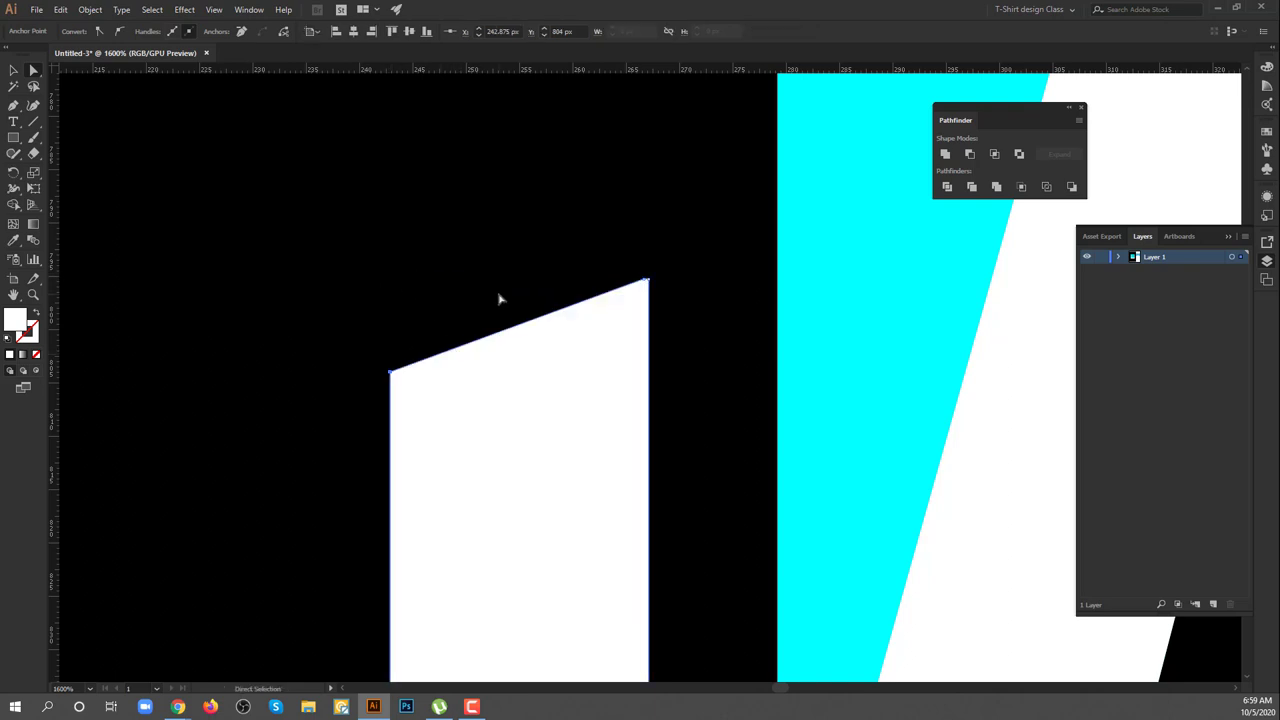
drag(404, 372, 395, 289)
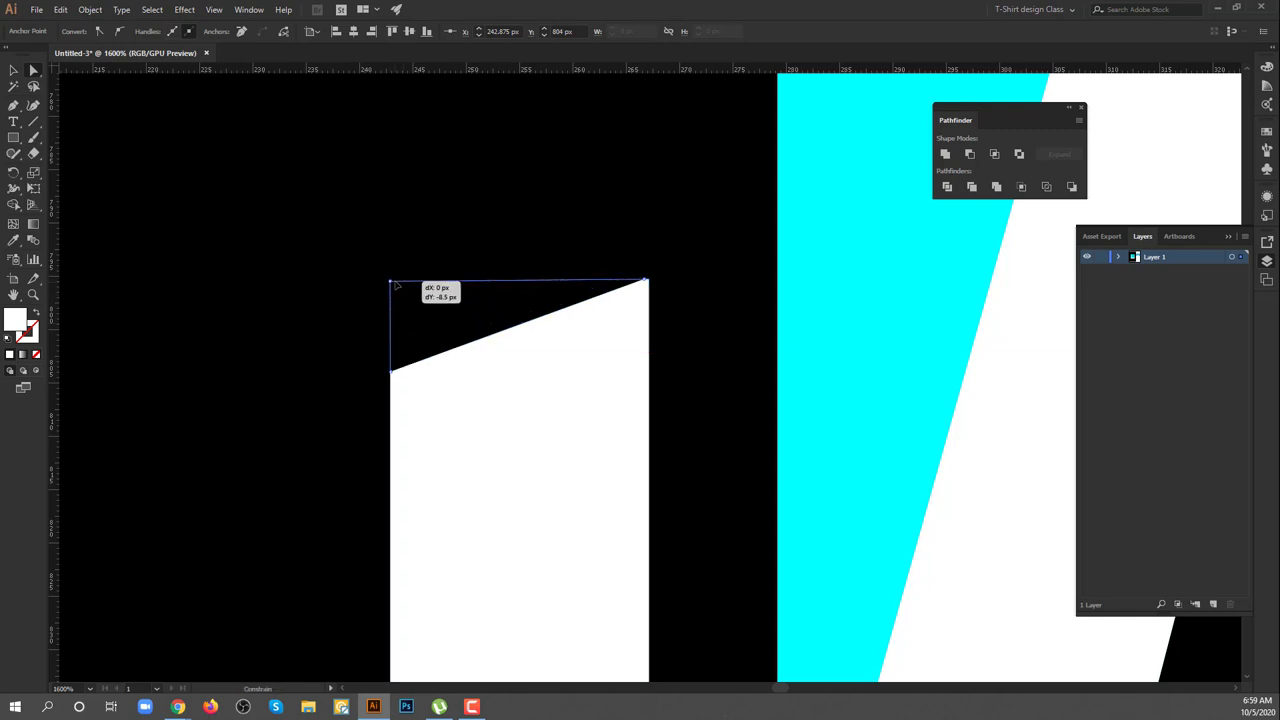
drag(395, 289, 395, 288)
click(482, 260)
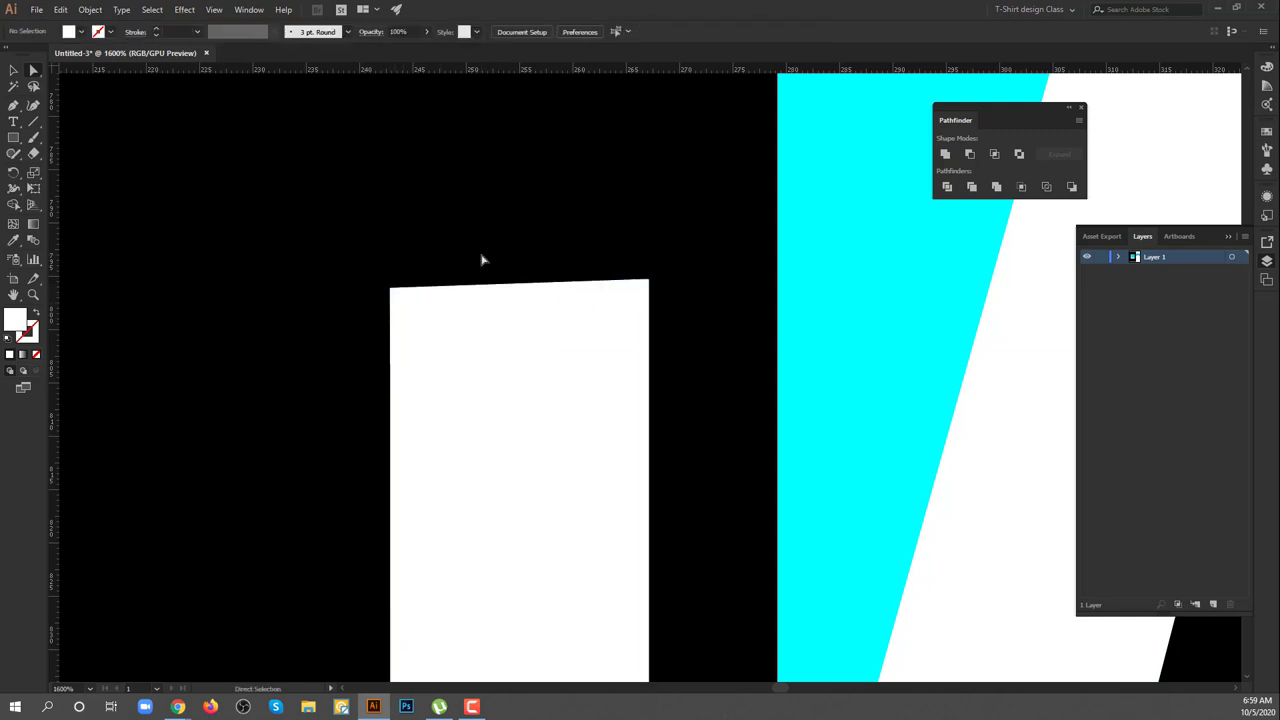
Draw a rectangle over the slanted top and delete it with Shape Builder, leaving a flat edge.
drag(350, 236, 689, 297)
key(ctrl+a)
key(shift+m)
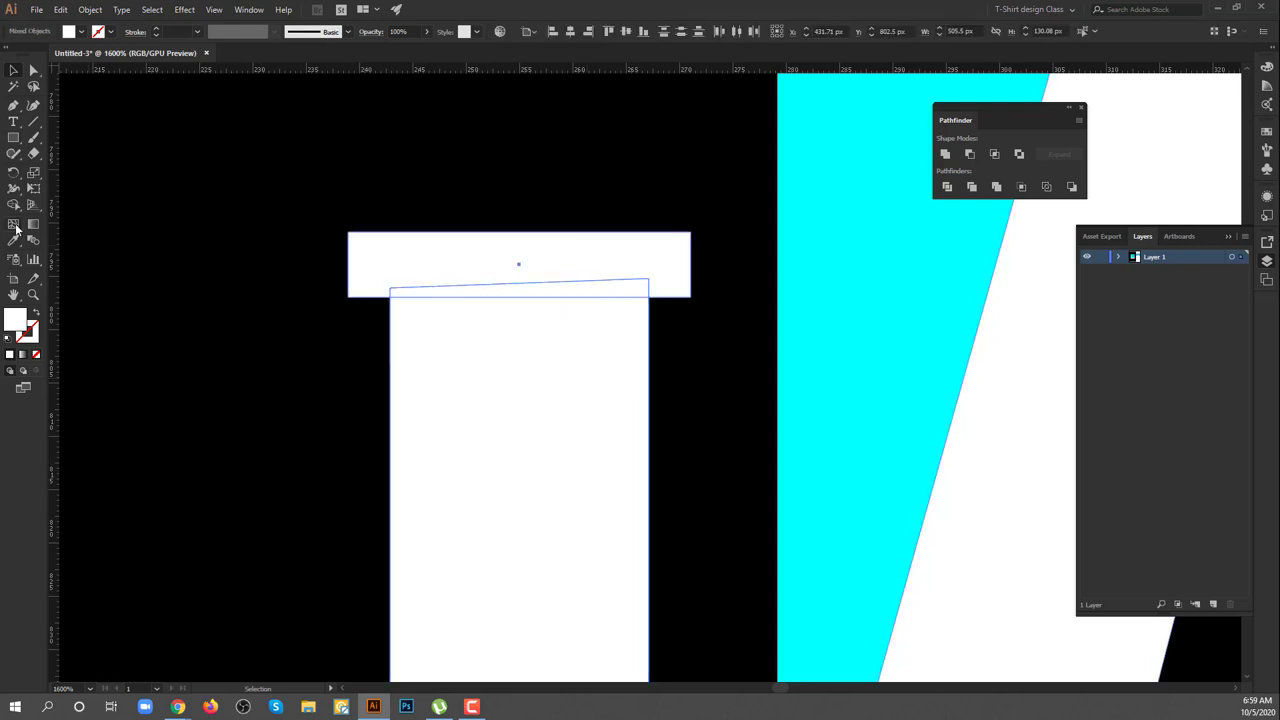
alt+click(517, 265)
key(v)
key(ctrl+minus)
key(ctrl+minus)
key(ctrl+minus)
key(ctrl+minus)
key(ctrl+minus)
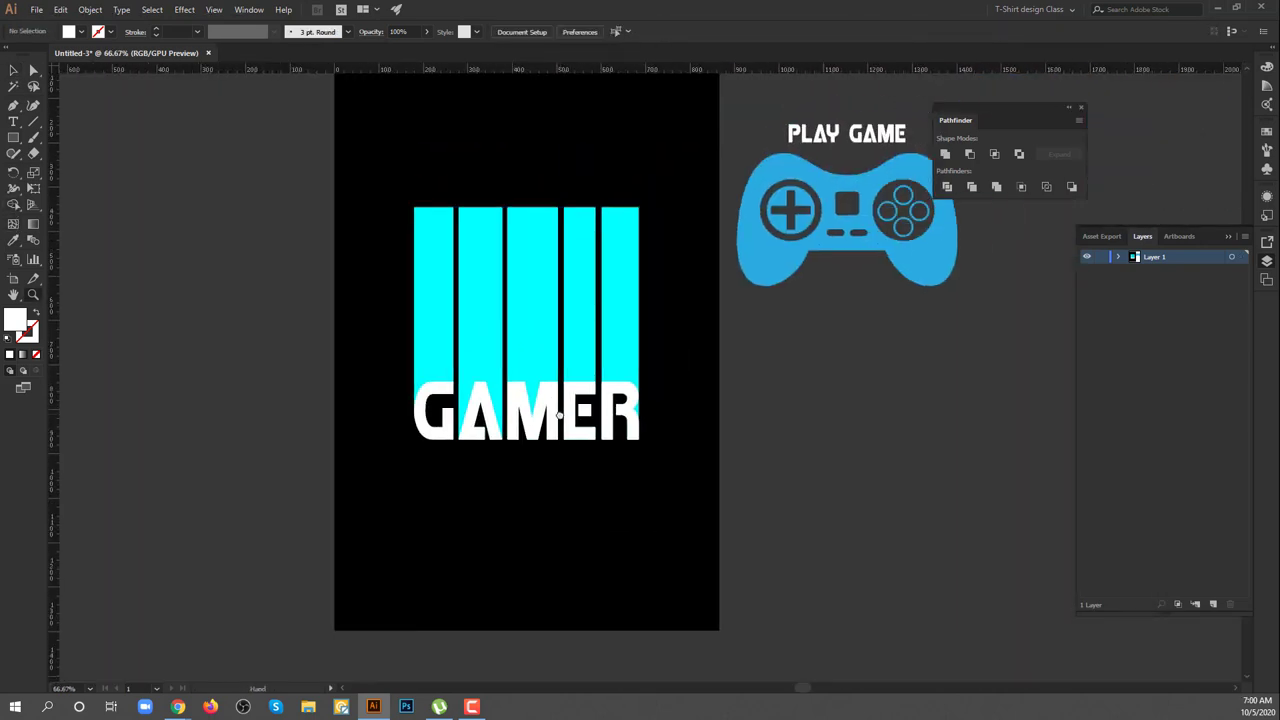
Merge each cyan bar, from G through R, into its letter using Shape Builder.
drag(382, 368, 690, 474)
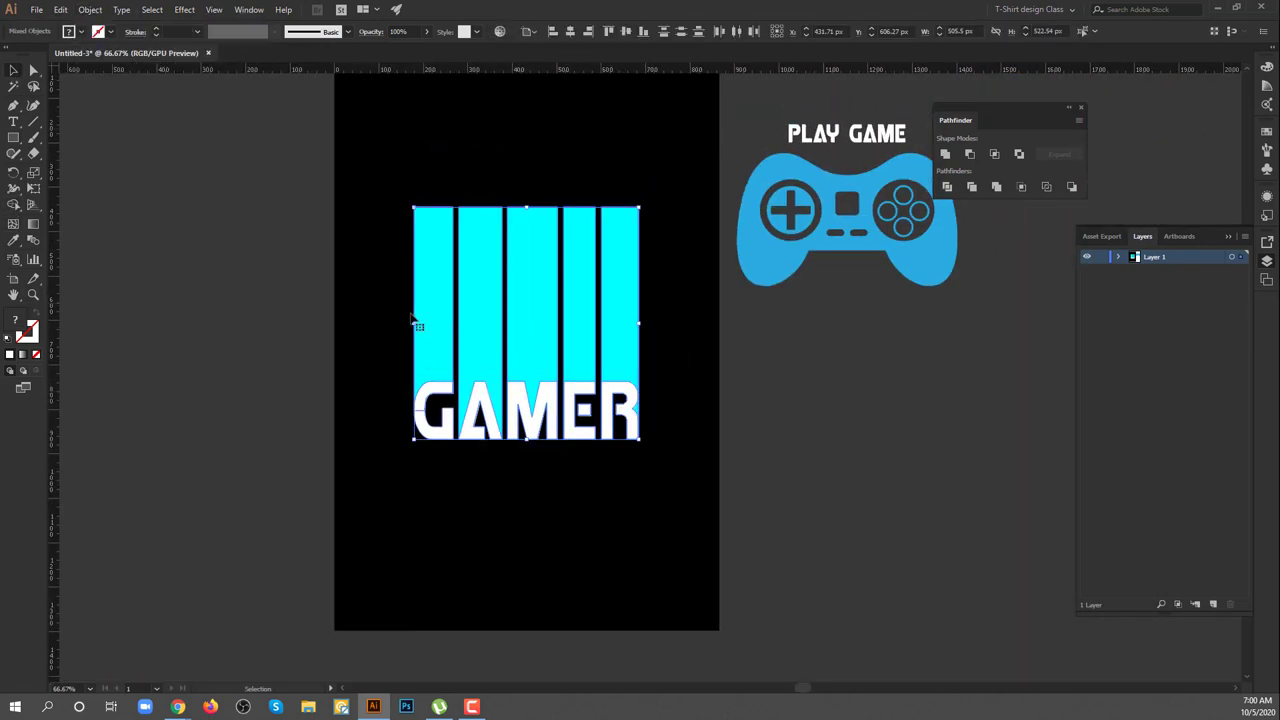
right_click(423, 429)
drag(344, 362, 450, 458)
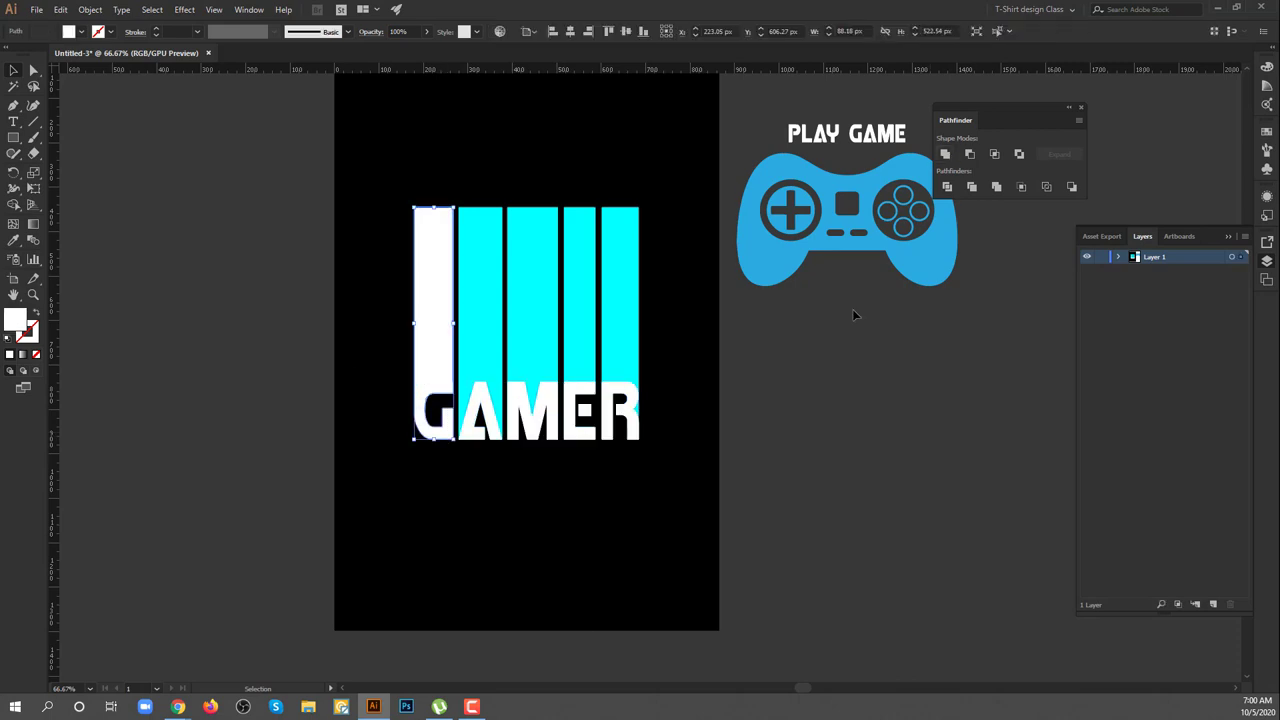
click(972, 187)
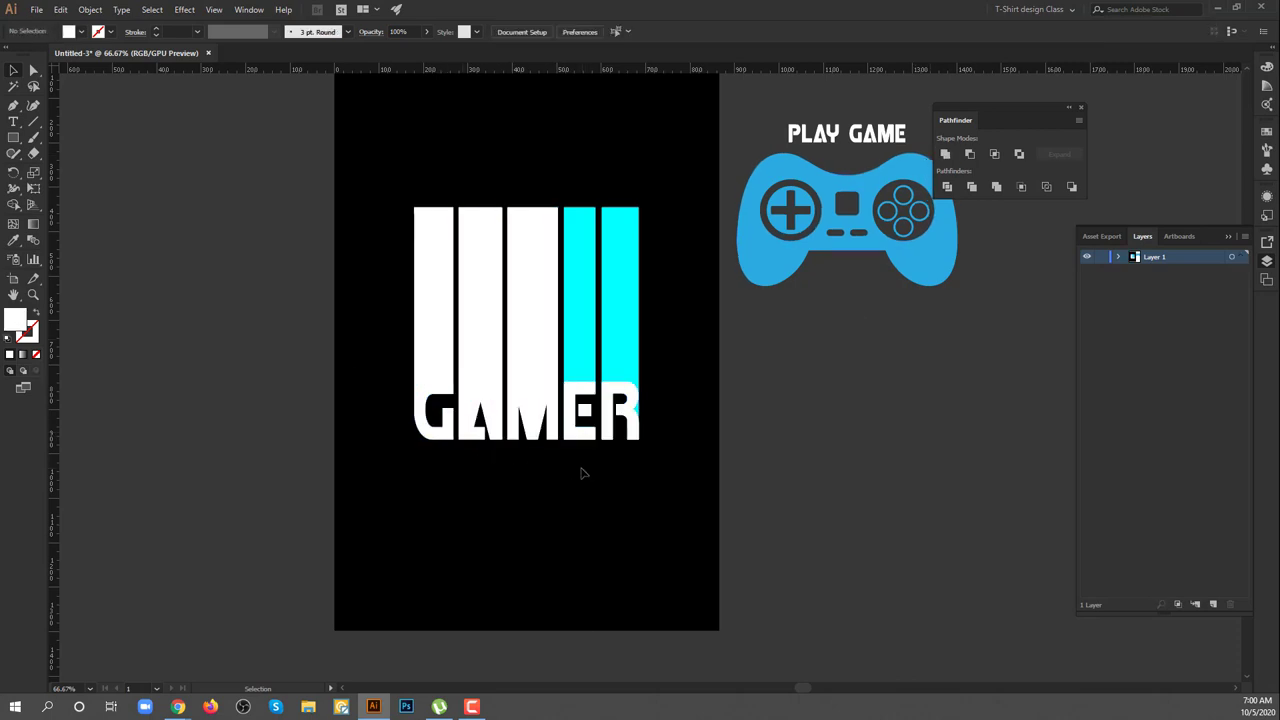
mouse_move(580, 471)
mouse_down()
mouse_move(590, 428)
mouse_move(740, 414)
mouse_up()
click(975, 188)
scroll(738, 410, up, 1)
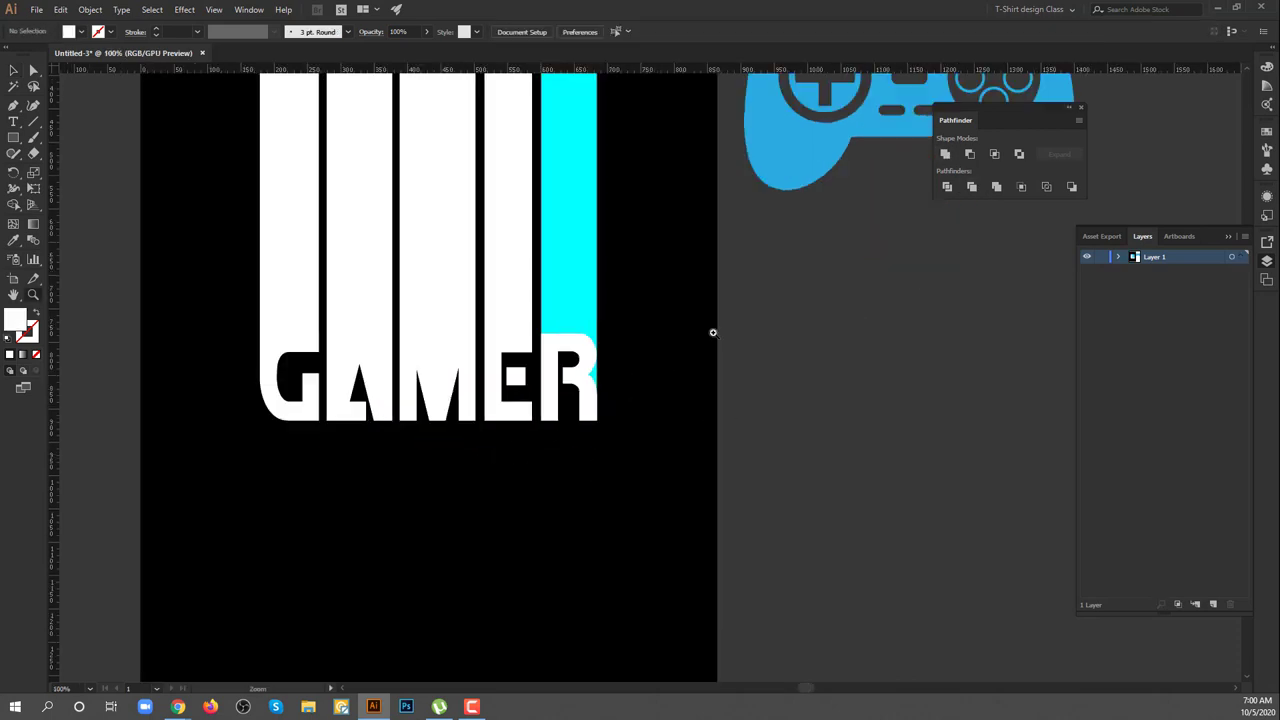
scroll(711, 331, up, 3)
click(14, 205)
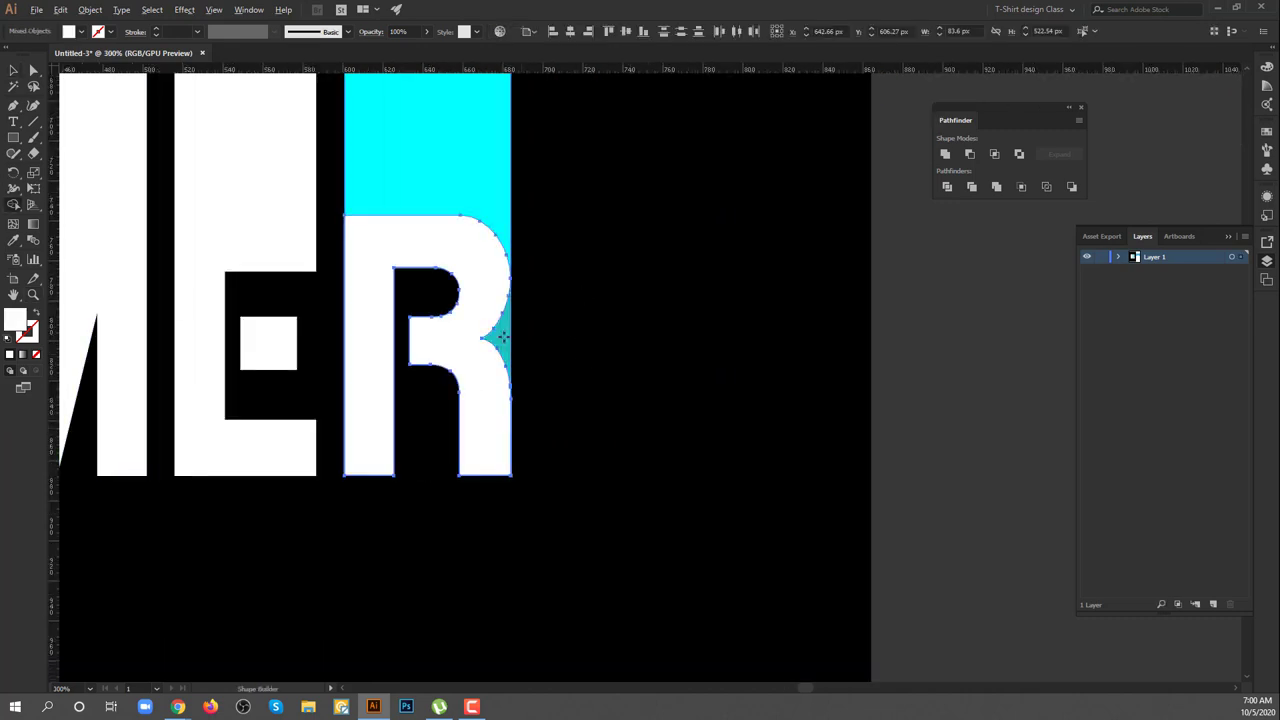
mouse_move(454, 363)
mouse_down()
mouse_move(723, 374)
mouse_move(515, 269)
mouse_up()
key(ctrl+0)
Centre the bars horizontally on the artboard and enlarge the controller slightly.
key(ctrl+shift+a)
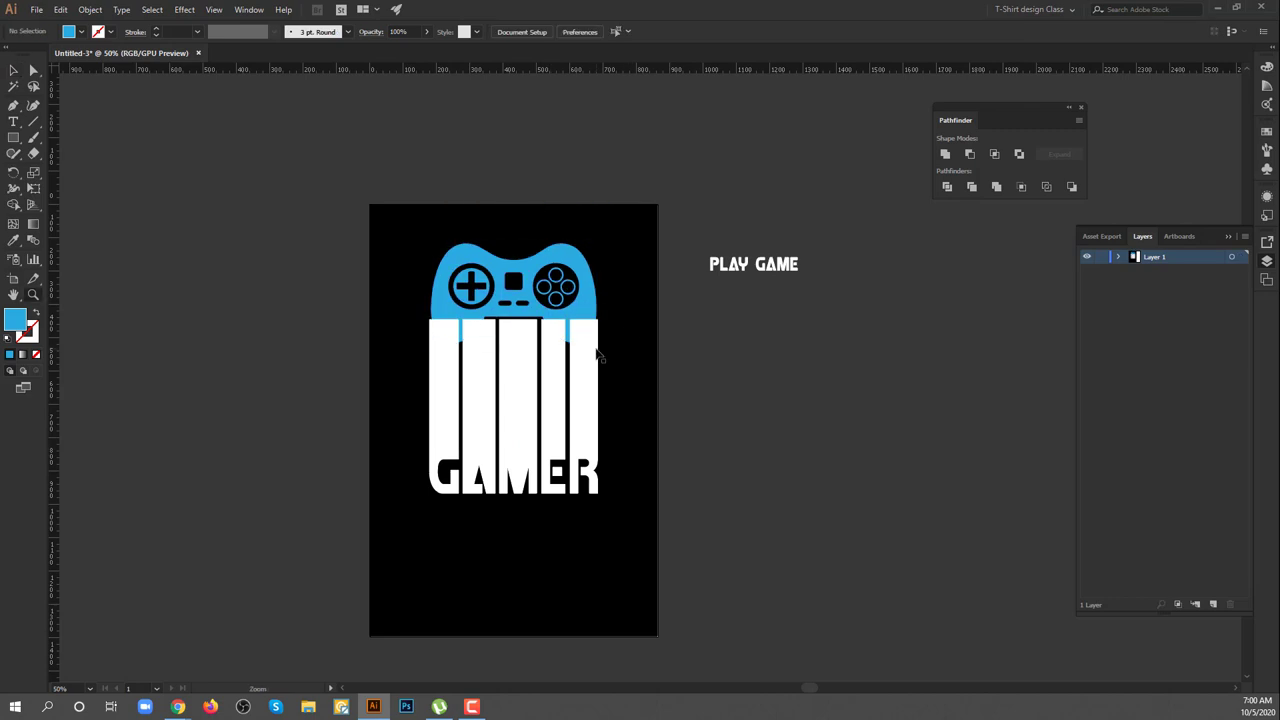
key(z)
click(648, 463)
key(v)
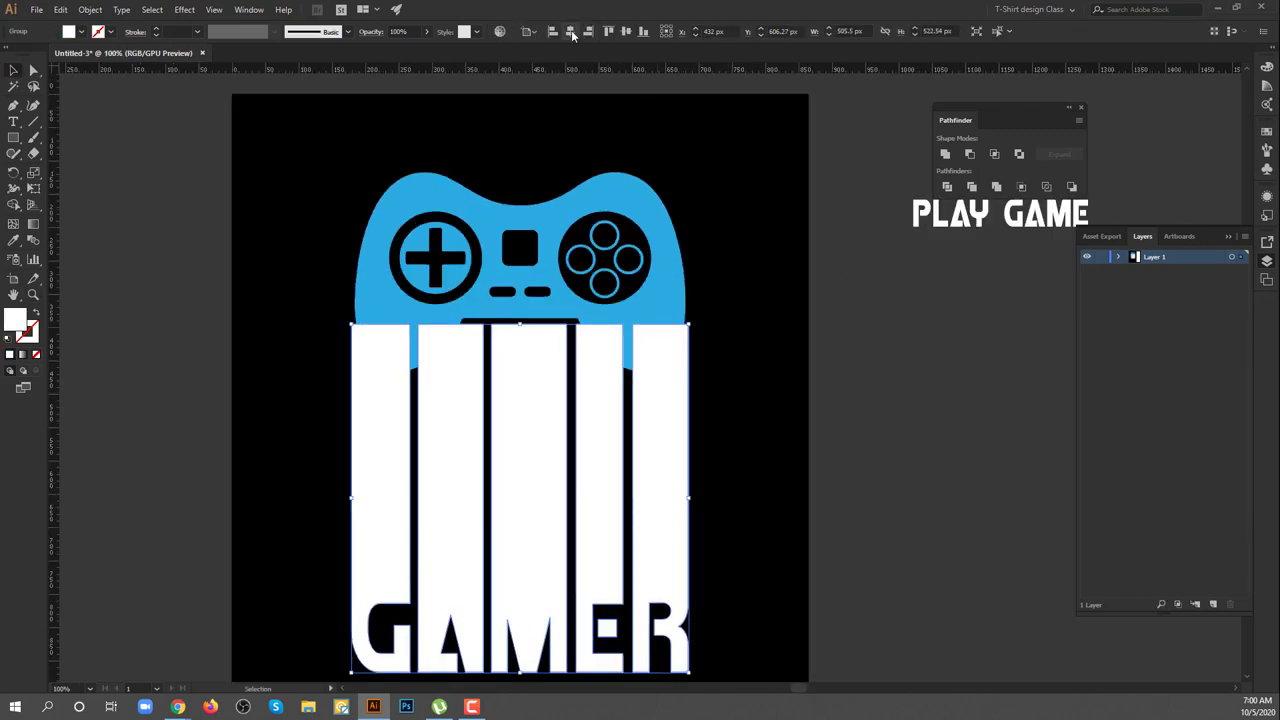
click(520, 200)
drag(690, 272, 737, 323)
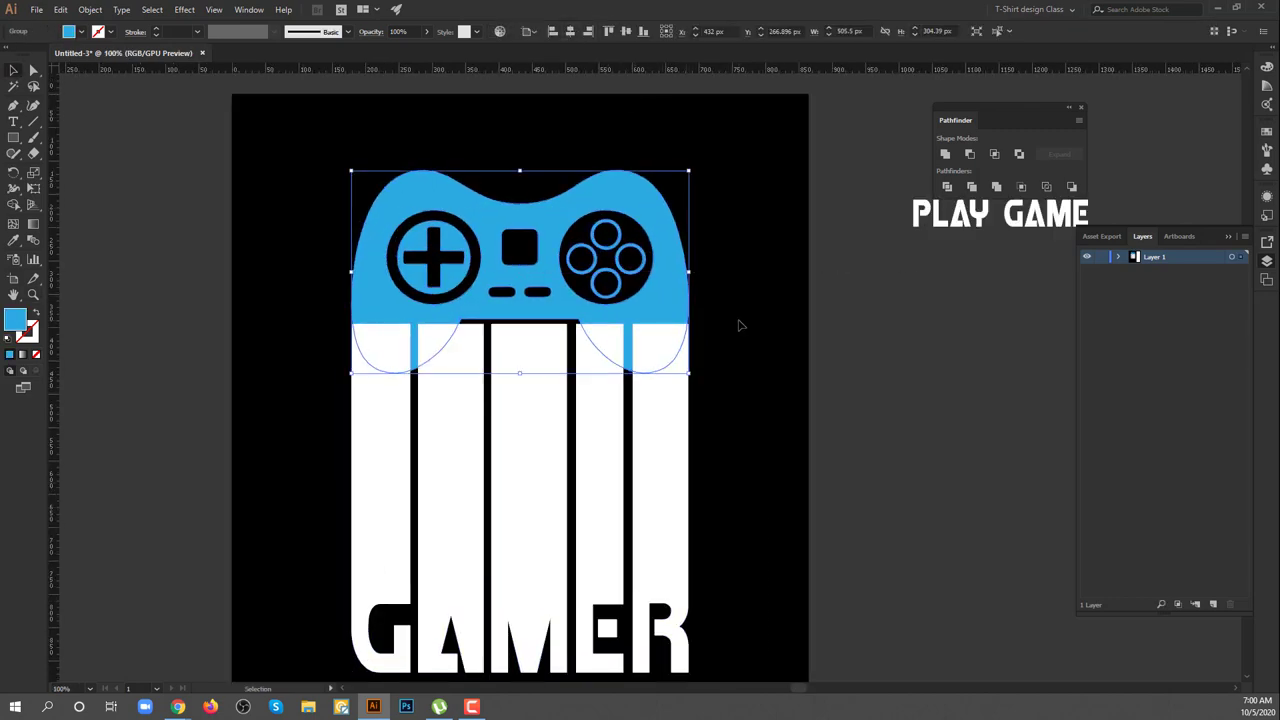
Offset the controller's path outward and subtract it from the white bars with Minus Front.
click(90, 9)
mouse_move(128, 199)
click(300, 341)
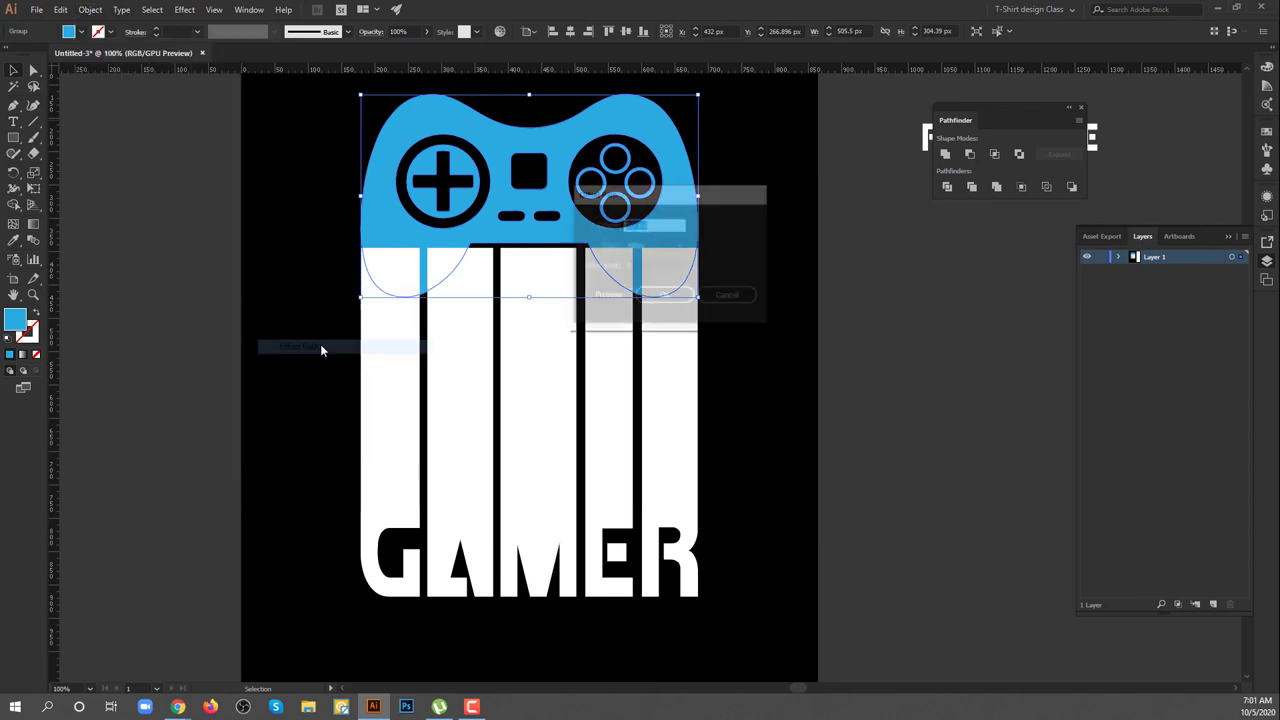
click(663, 297)
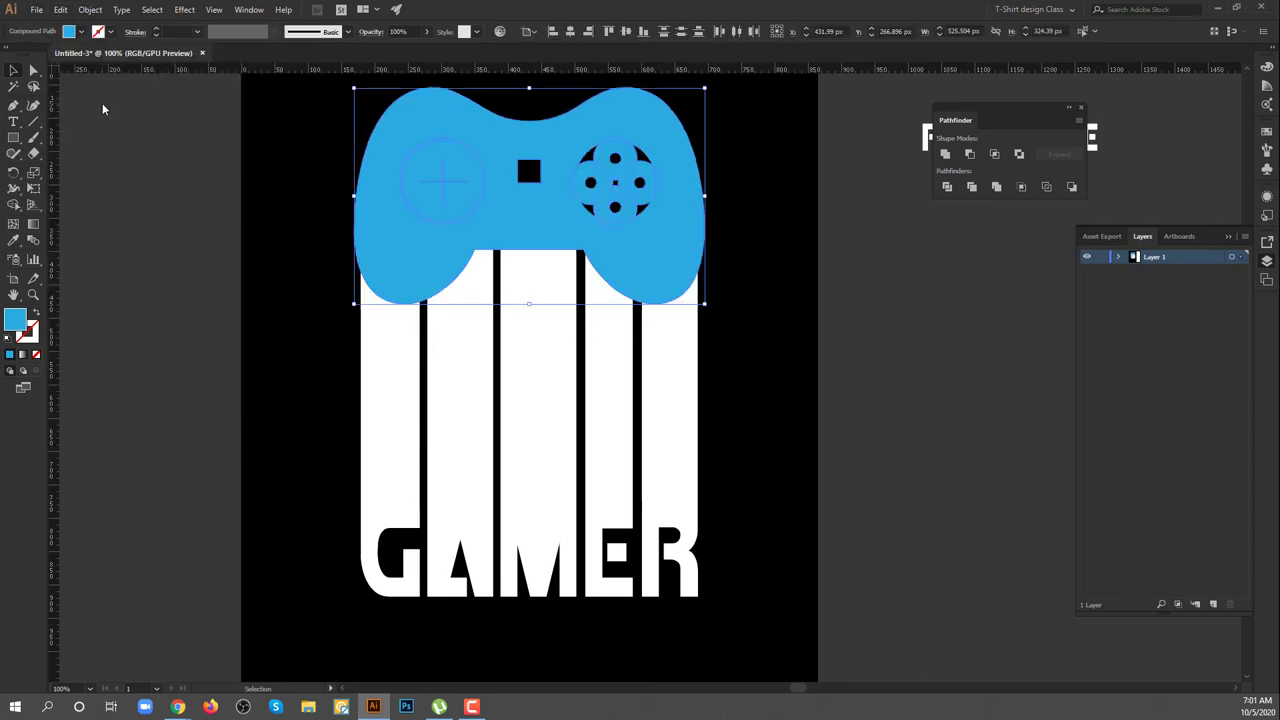
shift+click(423, 371)
click(976, 156)
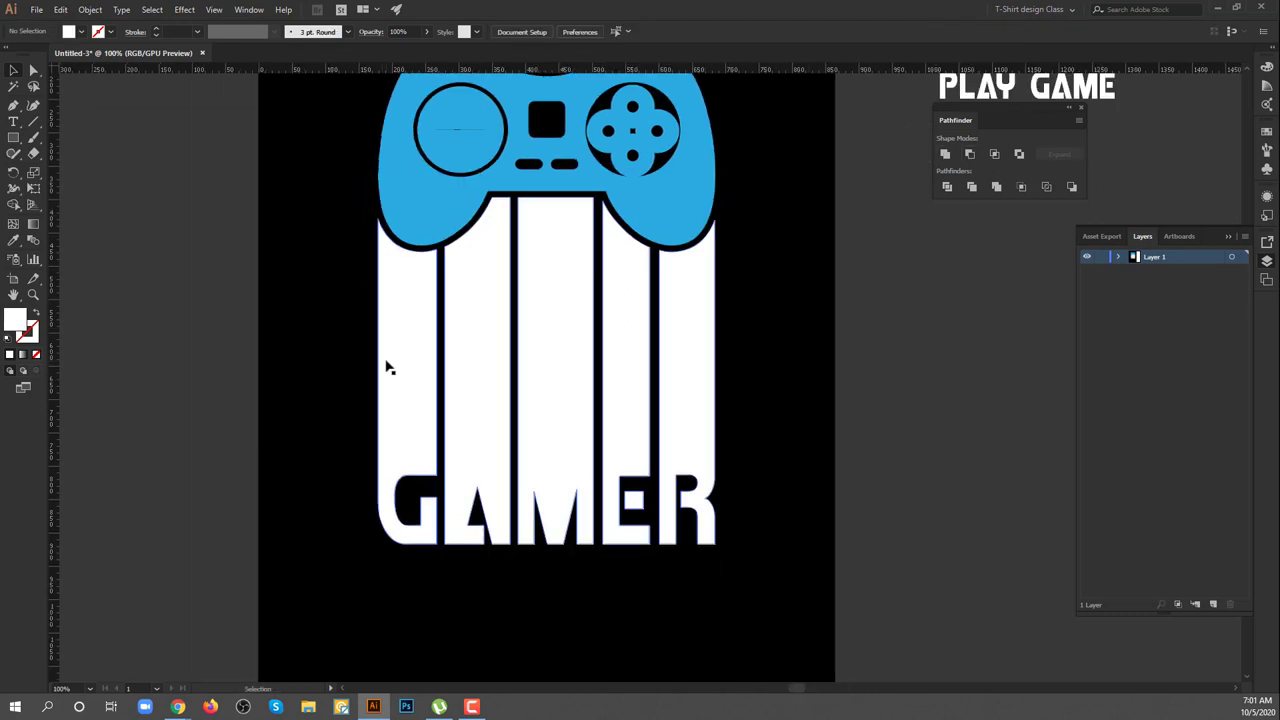
click(388, 368)
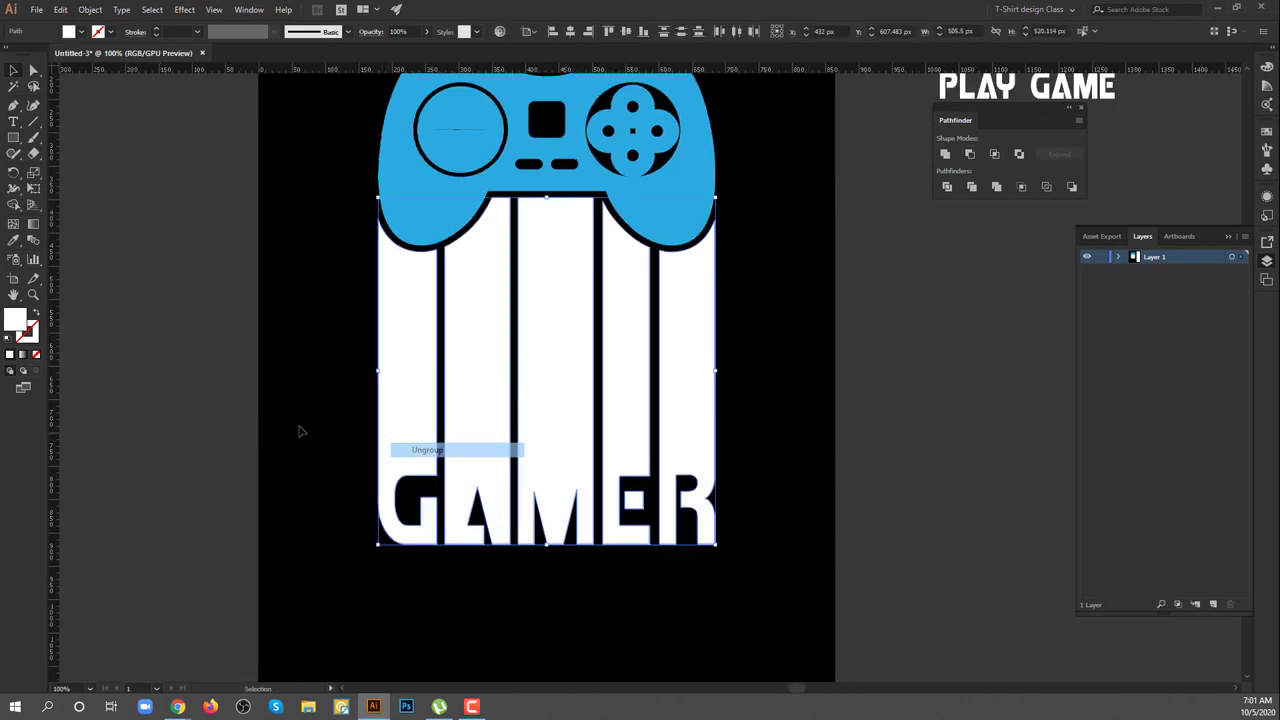
Fill the five bars red-orange, orange, light orange, yellow and yellow-green, left to right.
click(81, 31)
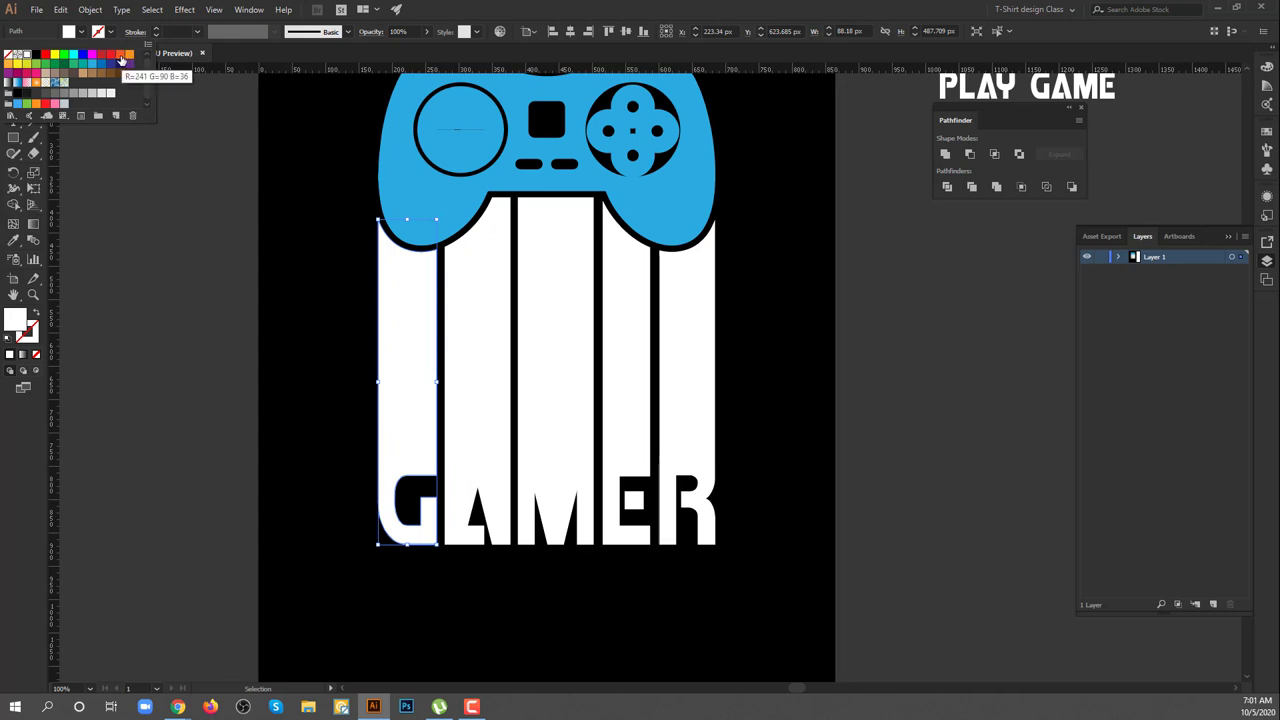
click(121, 61)
click(469, 386)
click(81, 31)
click(126, 56)
click(546, 393)
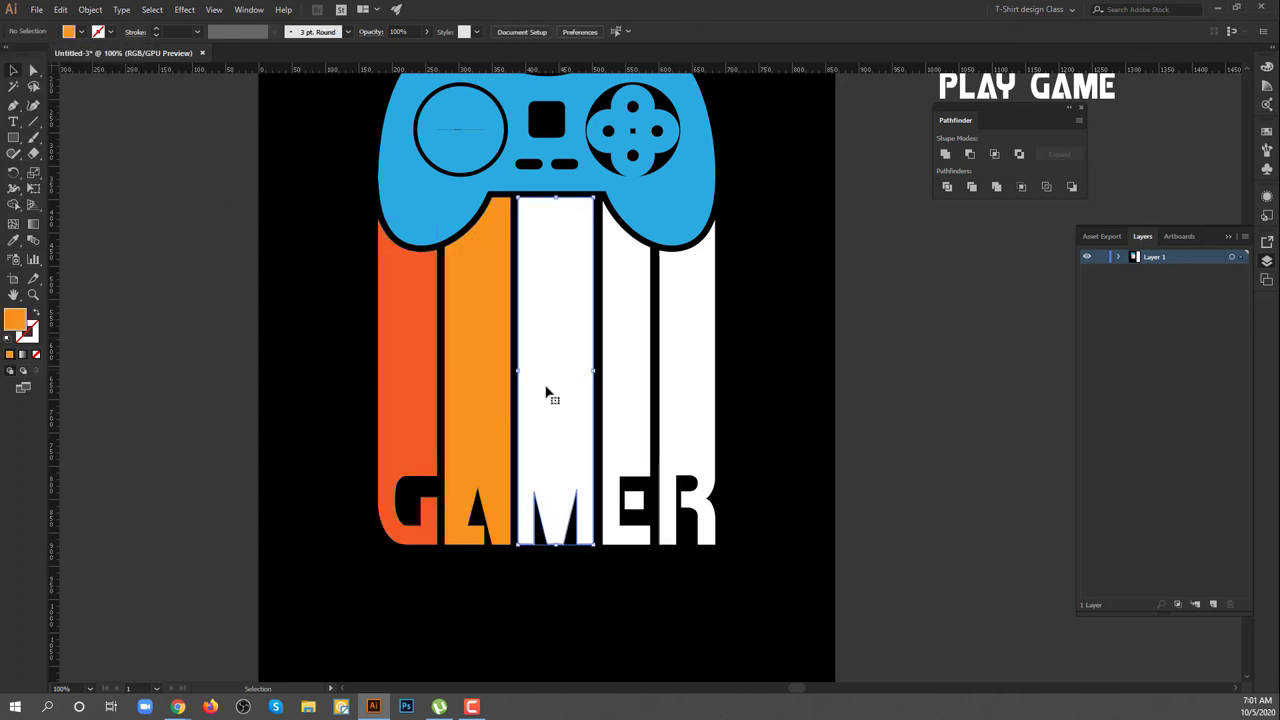
click(81, 31)
click(23, 75)
click(625, 390)
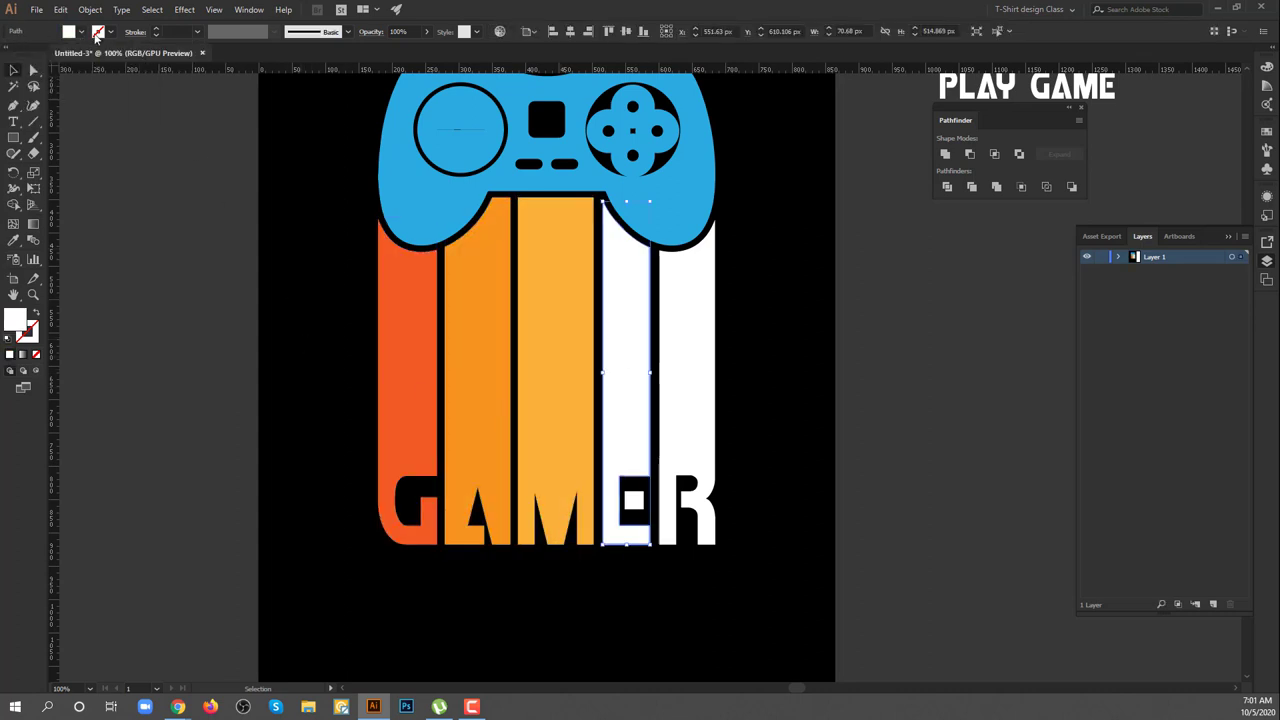
click(81, 31)
click(18, 63)
click(684, 380)
click(81, 31)
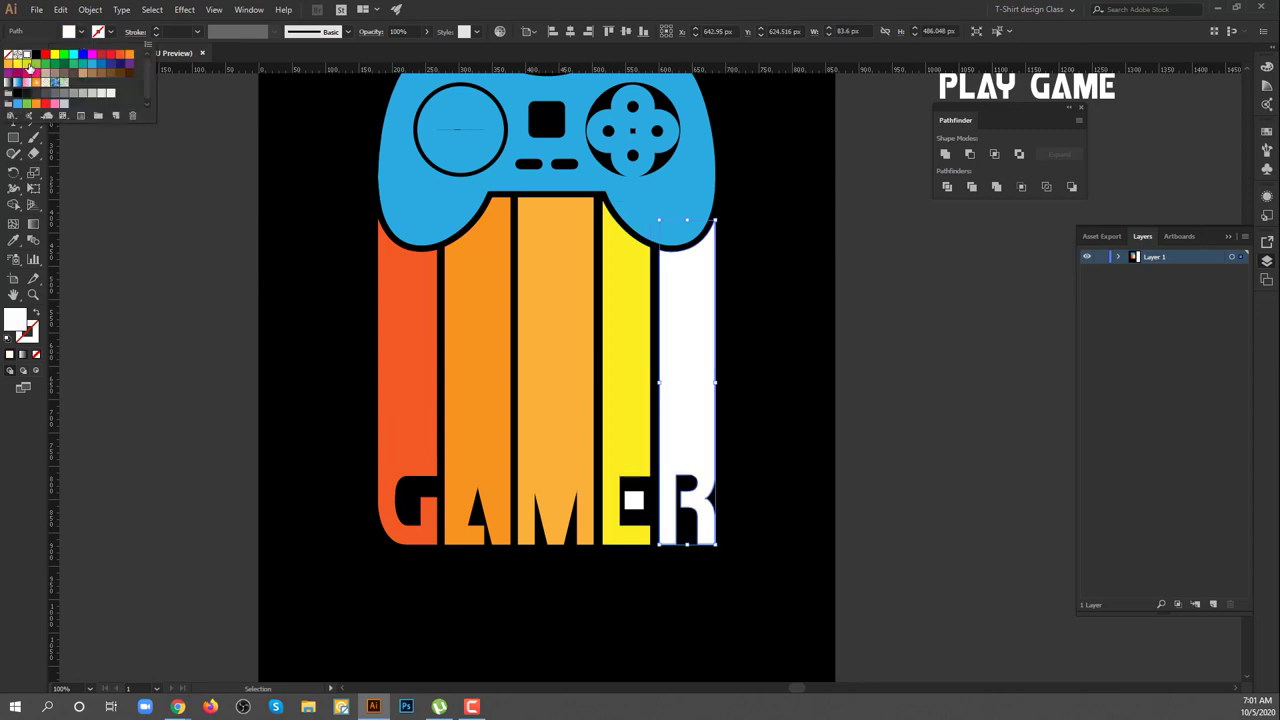
click(30, 66)
Eyedropper yellow onto the E's small square and move PLAY GAME below GAMER.
click(633, 500)
key(i)
click(629, 423)
click(12, 72)
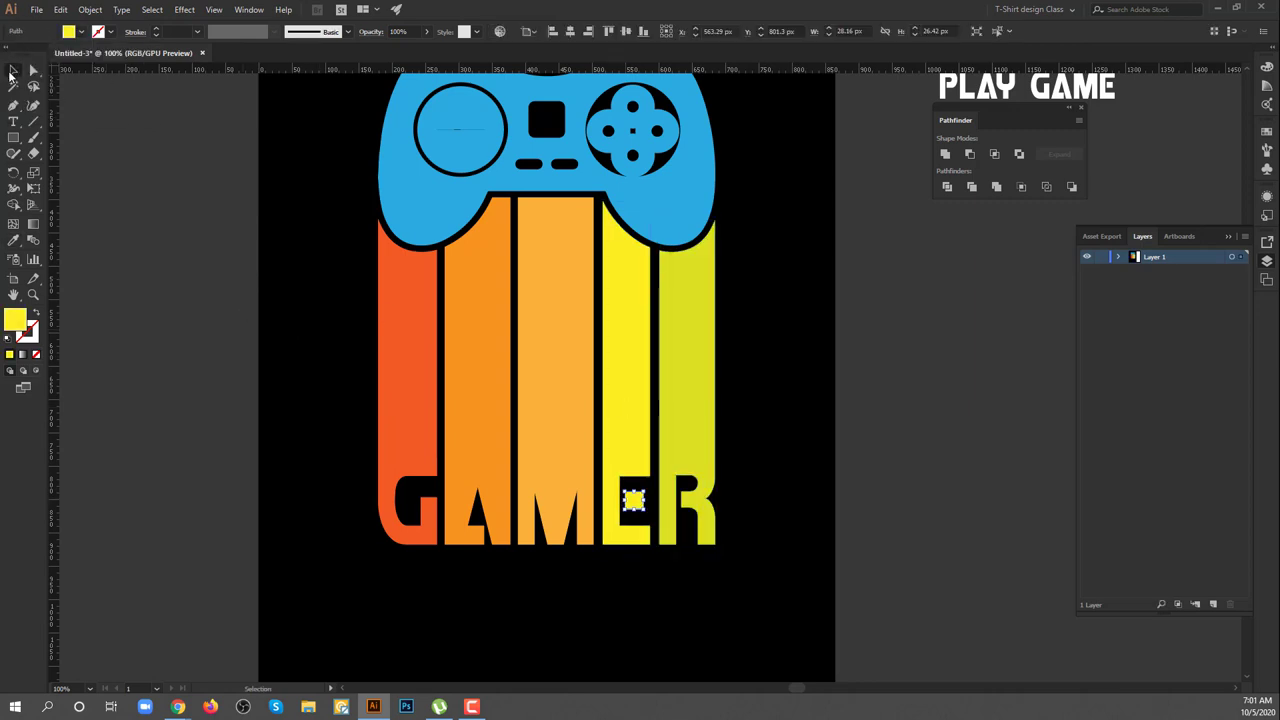
key(ctrl+minus)
key(ctrl+minus)
mouse_move(706, 215)
mouse_down()
mouse_move(729, 220)
mouse_move(467, 483)
mouse_up()
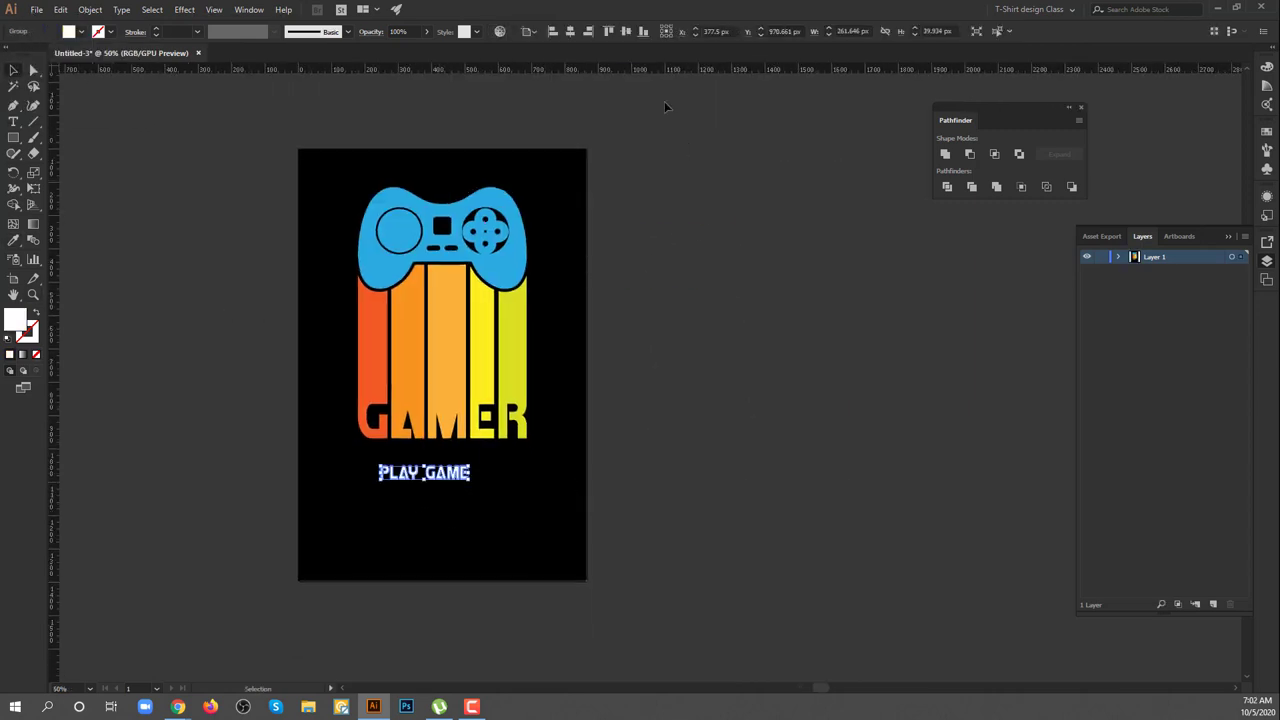
Centre PLAY GAME horizontally and enlarge it to span the GAMER logo's width.
click(570, 31)
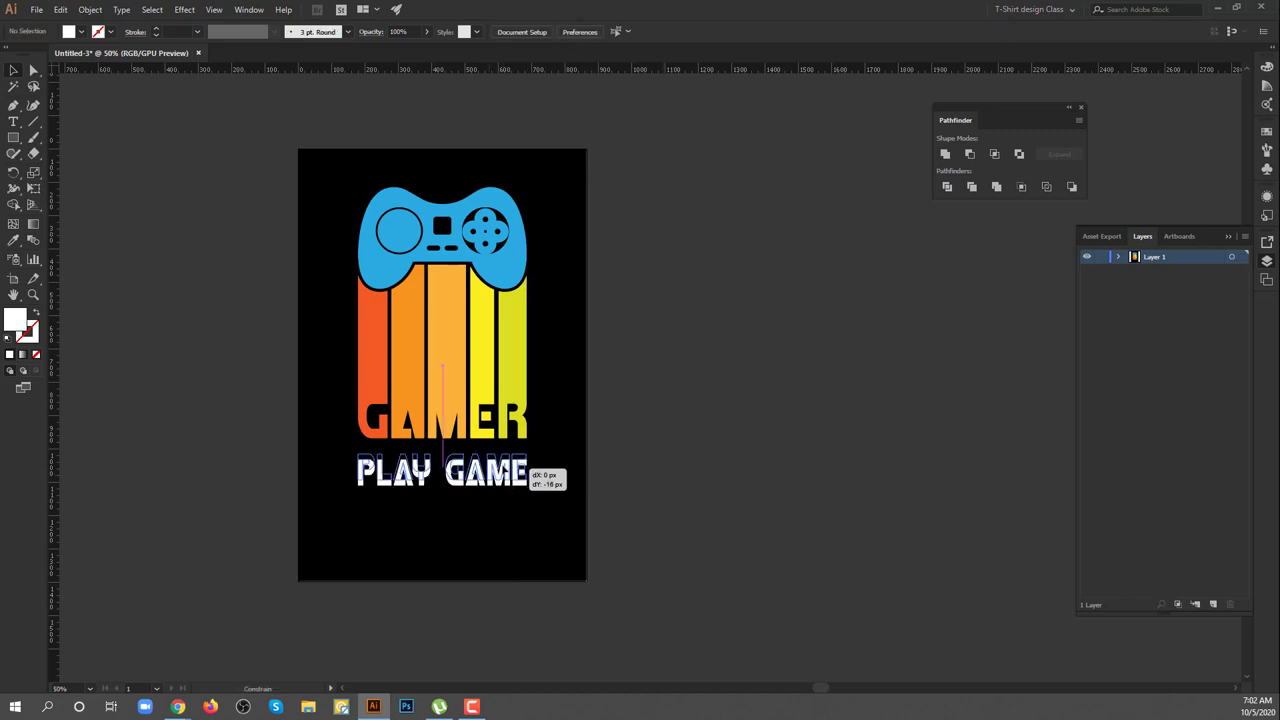
drag(489, 474, 549, 471)
click(491, 506)
drag(594, 535, 654, 548)
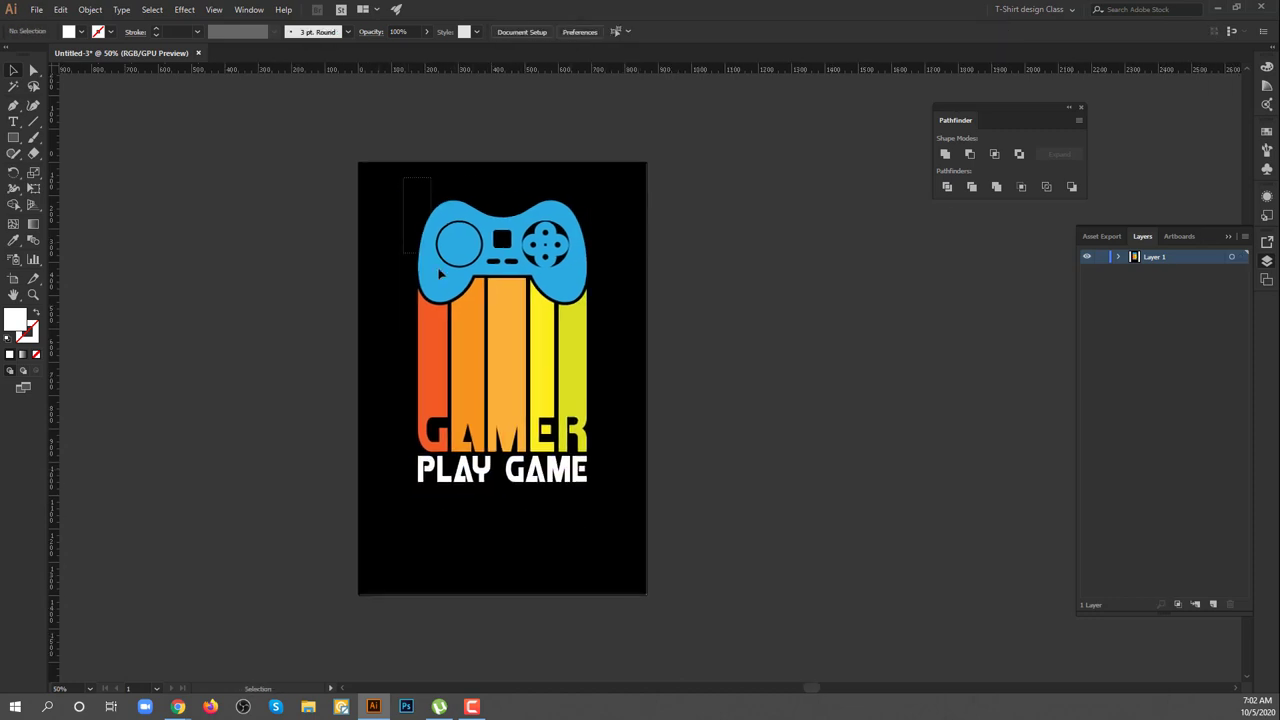
Scale the whole design down on the artboard and zoom in closely on the logo.
key(ctrl+a)
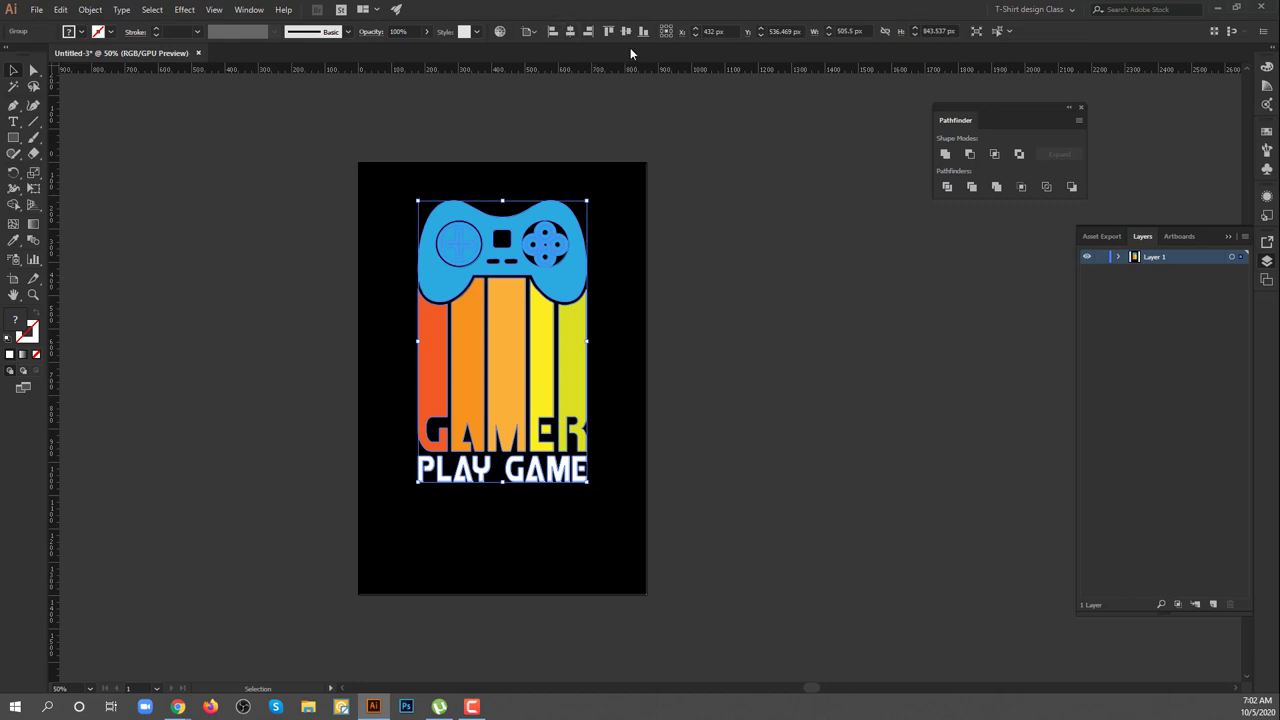
mouse_move(575, 470)
mouse_down()
mouse_move(580, 506)
mouse_move(527, 420)
mouse_up()
key(ctrl+shift+a)
key(z)
click(521, 376)
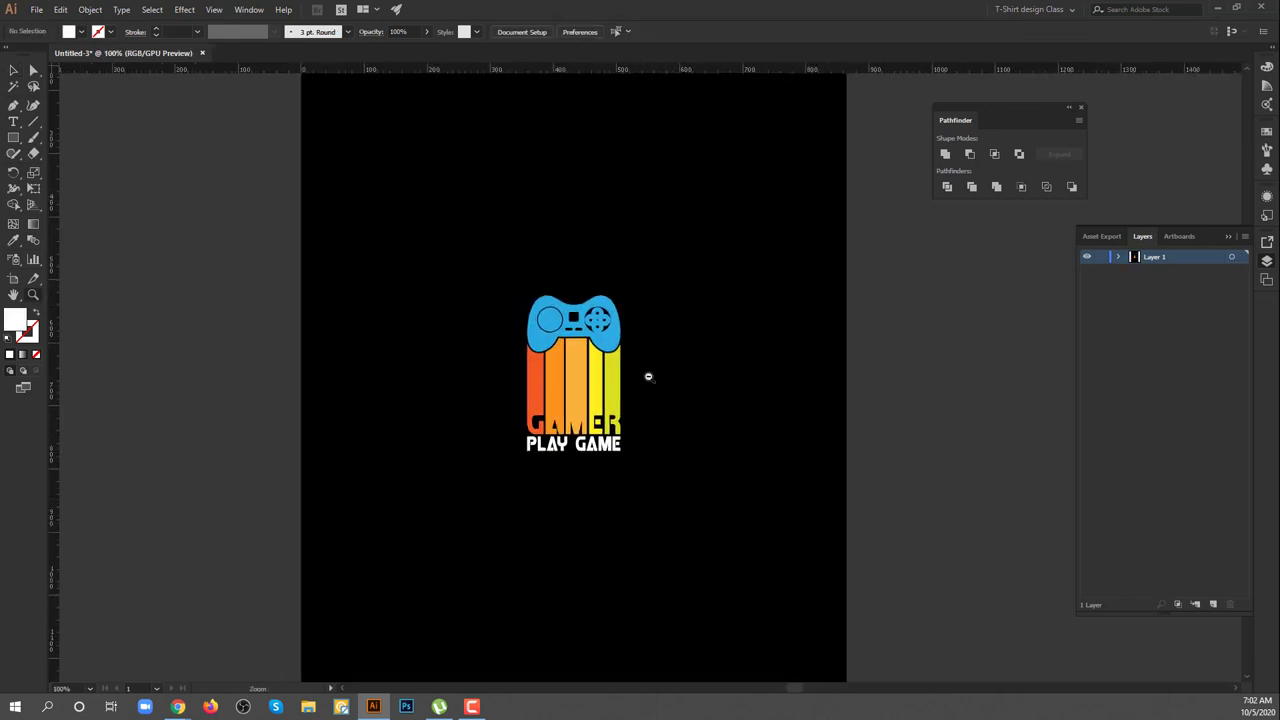
drag(652, 380, 763, 461)
Remove the blue shape covering the controller to reveal its cross pad and buttons.
key(v)
click(651, 366)
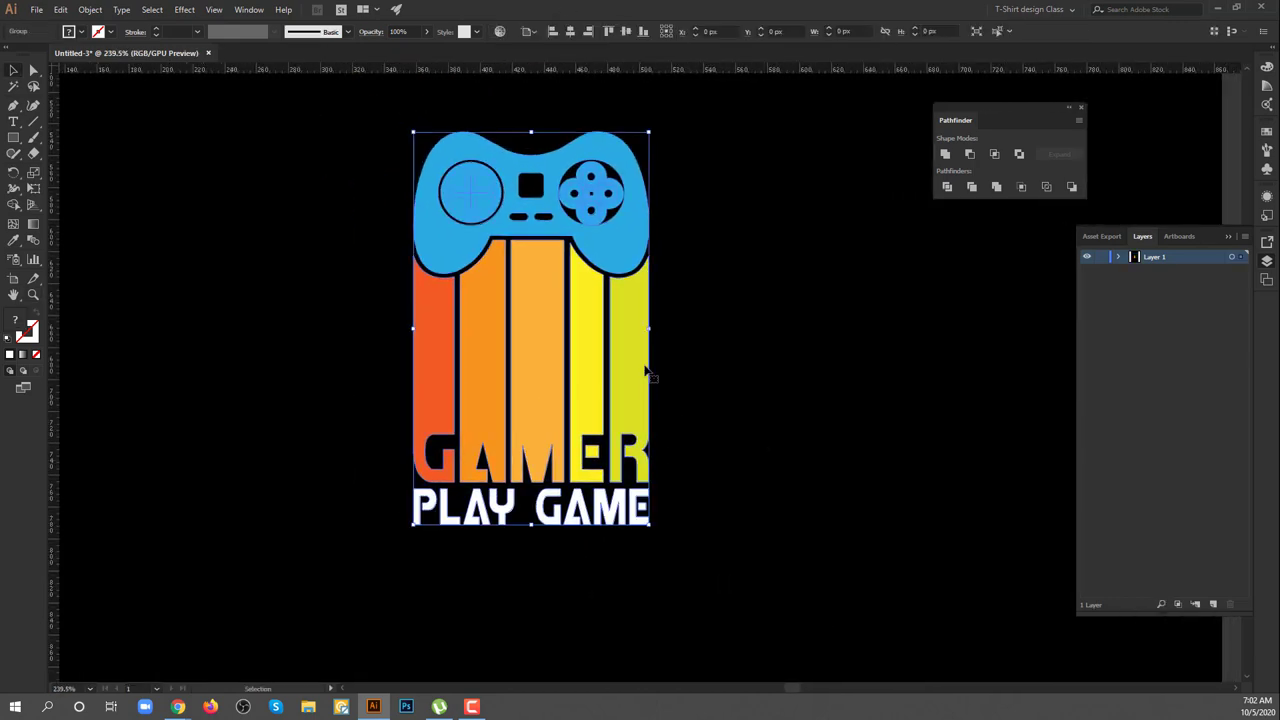
key(ctrl+shift+a)
right_click(588, 196)
click(760, 300)
click(456, 196)
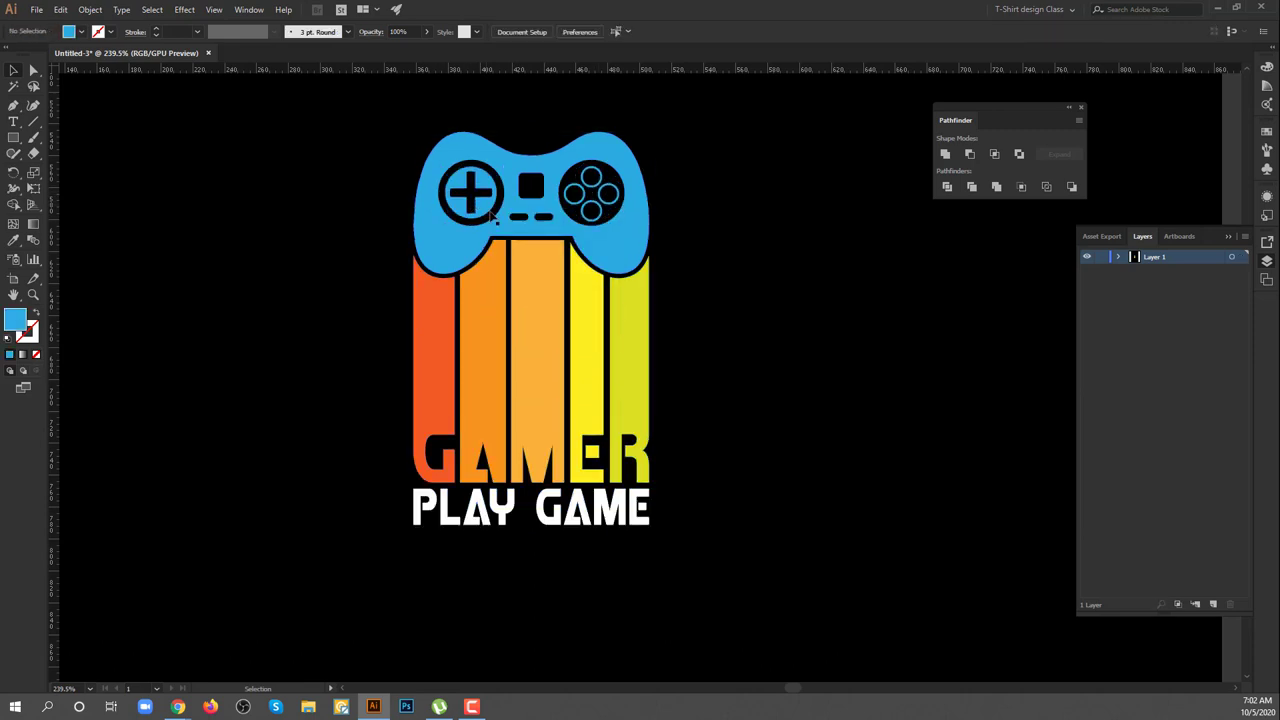
Select the entire design and review its context-menu options.
drag(749, 129, 349, 611)
right_click(533, 426)
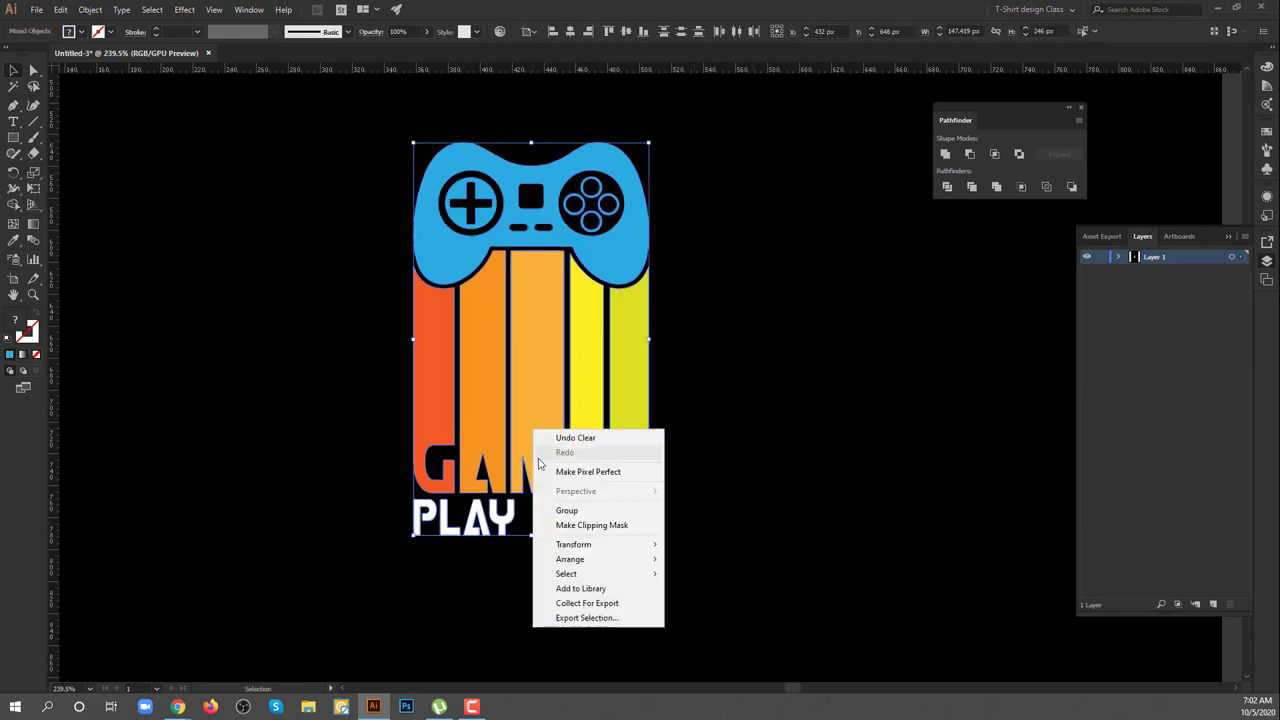
click(757, 505)
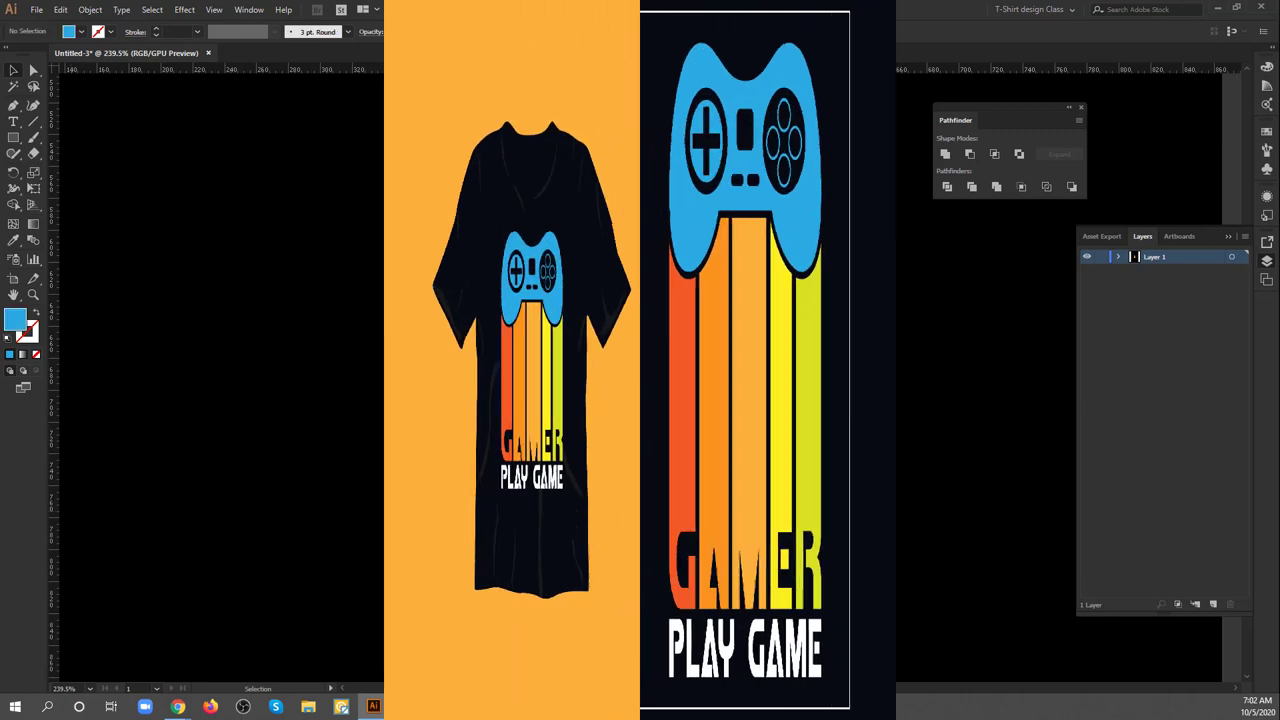